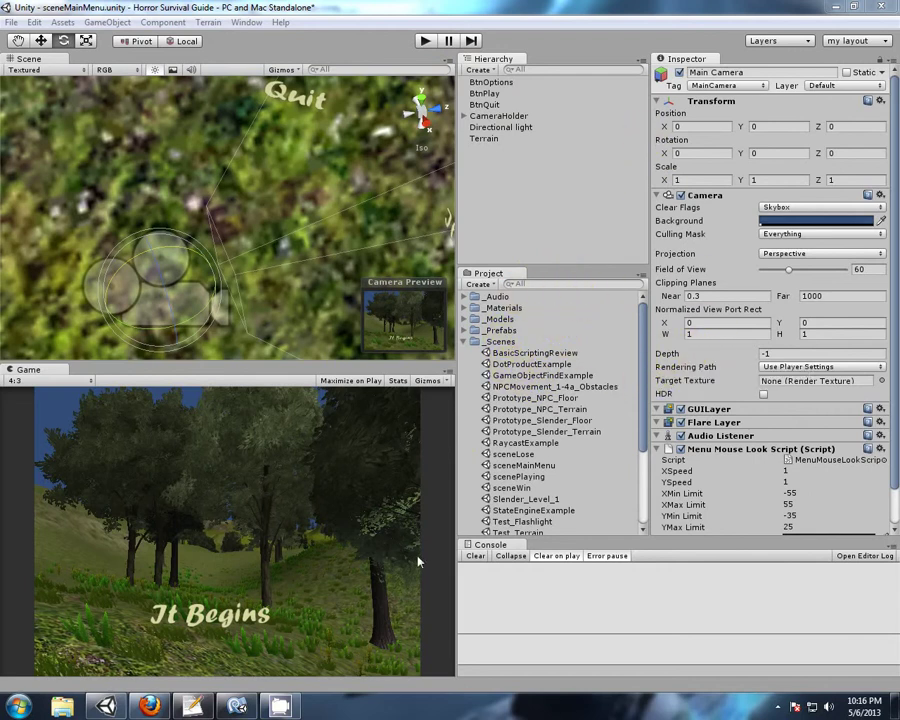
Switch to Notepad++ and review the issues listed in Slender Assembled.txt: teleporting, slow enemy movement and enemy leaning.
{"action": "left_click", "coordinate": [200, 695]}
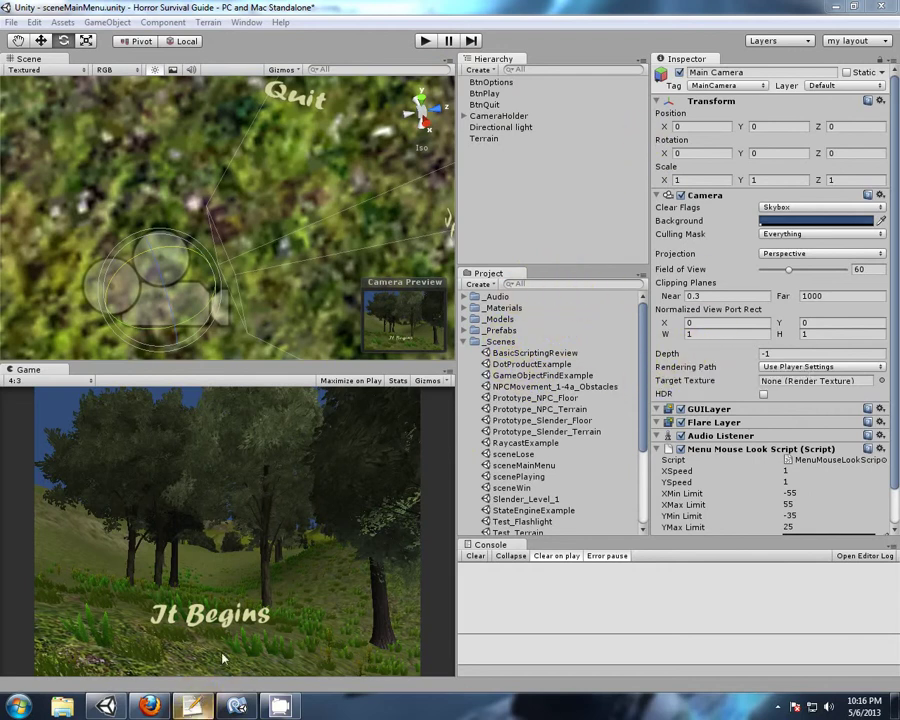
{"action": "left_click", "coordinate": [193, 706]}
{"action": "left_click", "coordinate": [552, 196]}
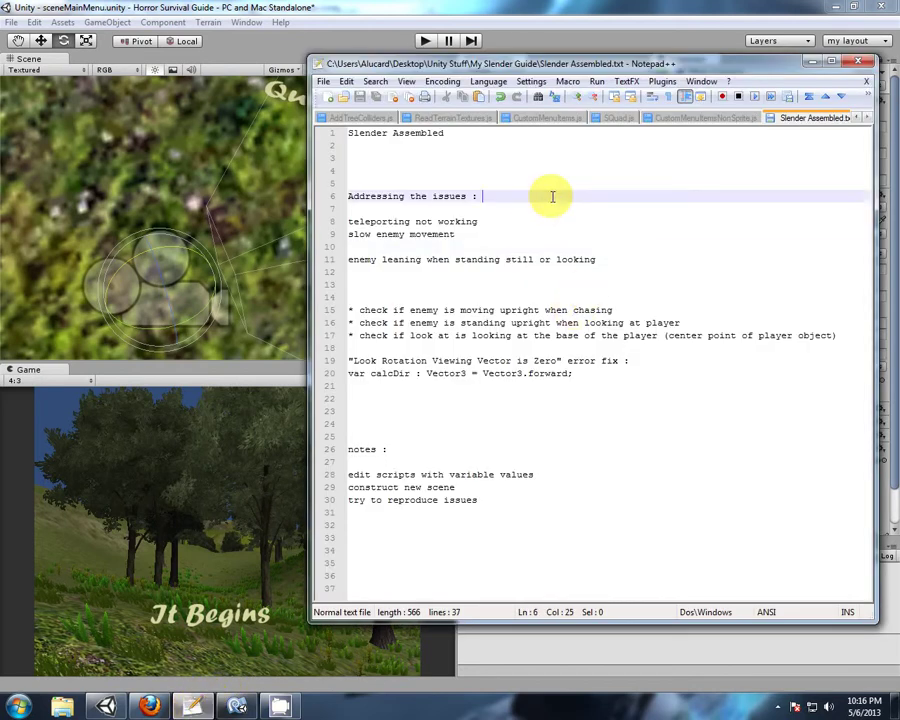
{"action": "left_click", "coordinate": [540, 158]}
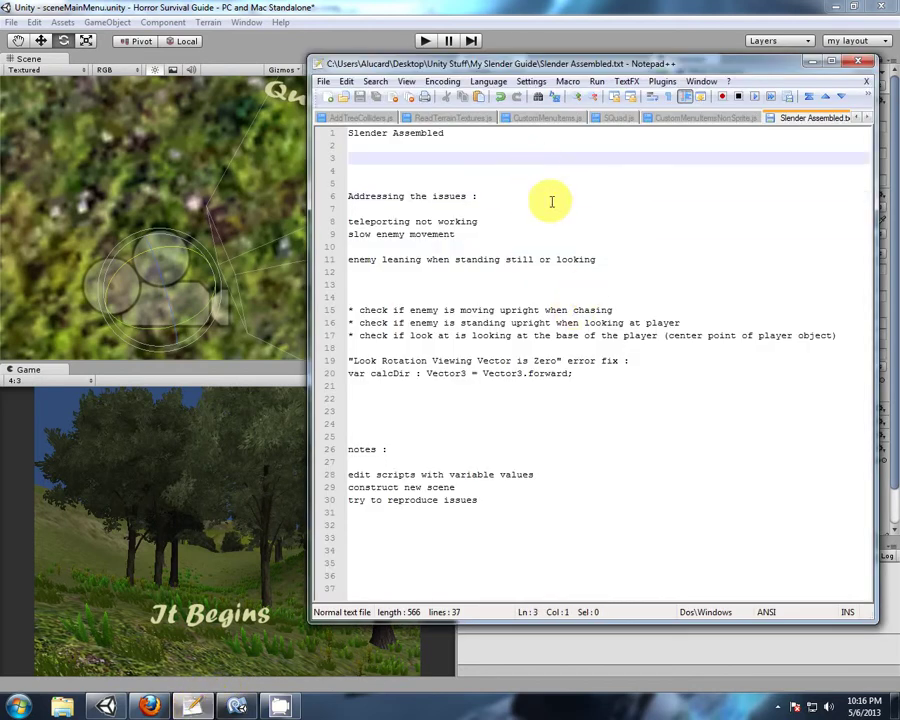
{"action": "left_click", "coordinate": [481, 235]}
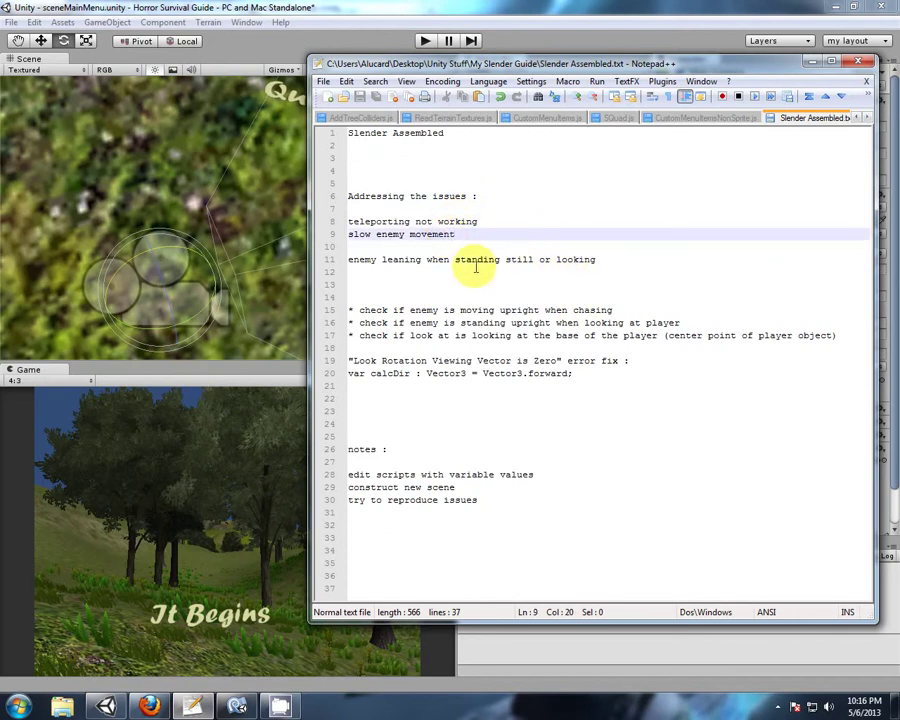
{"action": "left_click", "coordinate": [612, 258]}
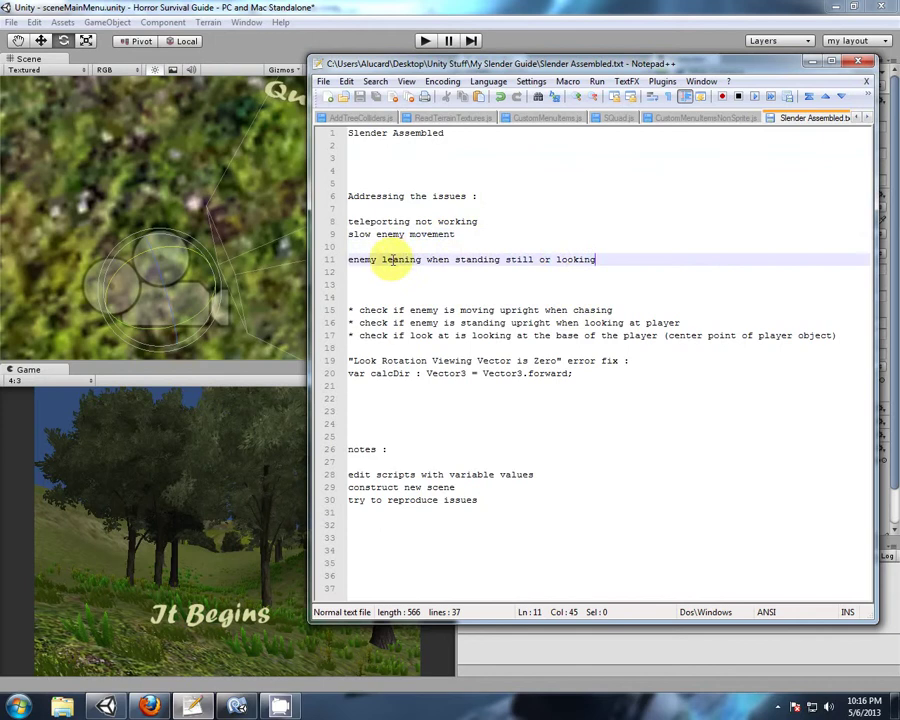
Examine the three enemy upright and look-at checks and the "Look Rotation Viewing Vector is Zero" error fix in the notes.
{"action": "left_click", "coordinate": [623, 310]}
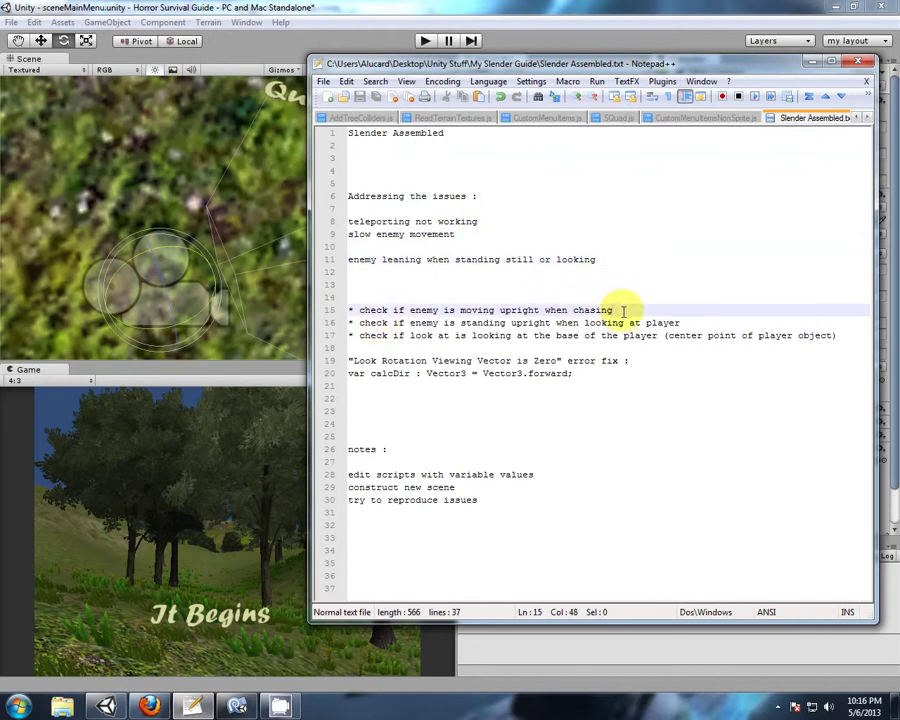
{"action": "left_click", "coordinate": [686, 322]}
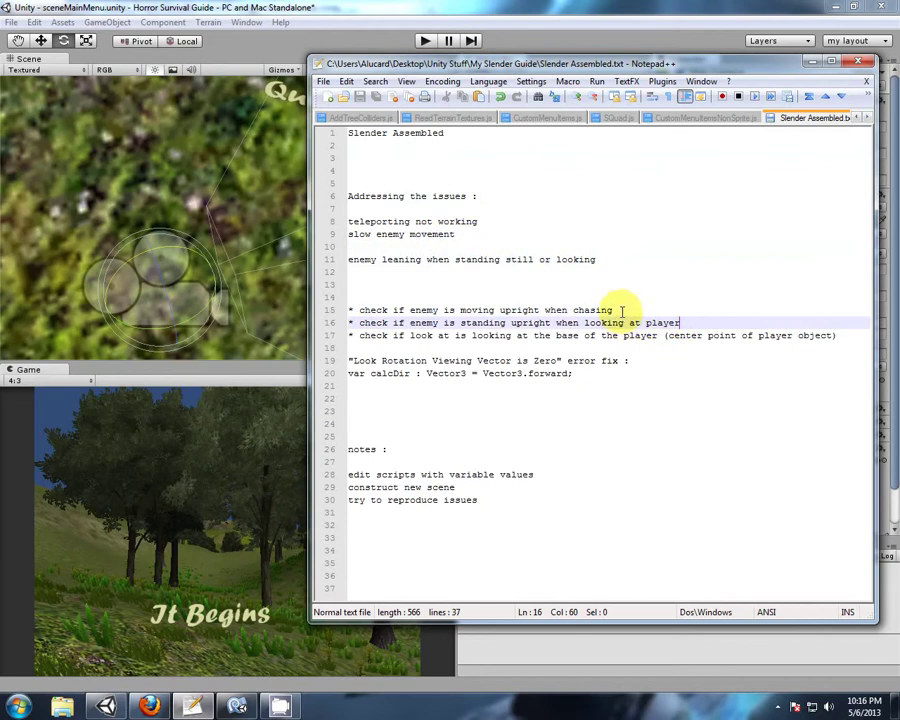
{"action": "left_click", "coordinate": [651, 310]}
{"action": "left_click", "coordinate": [679, 322]}
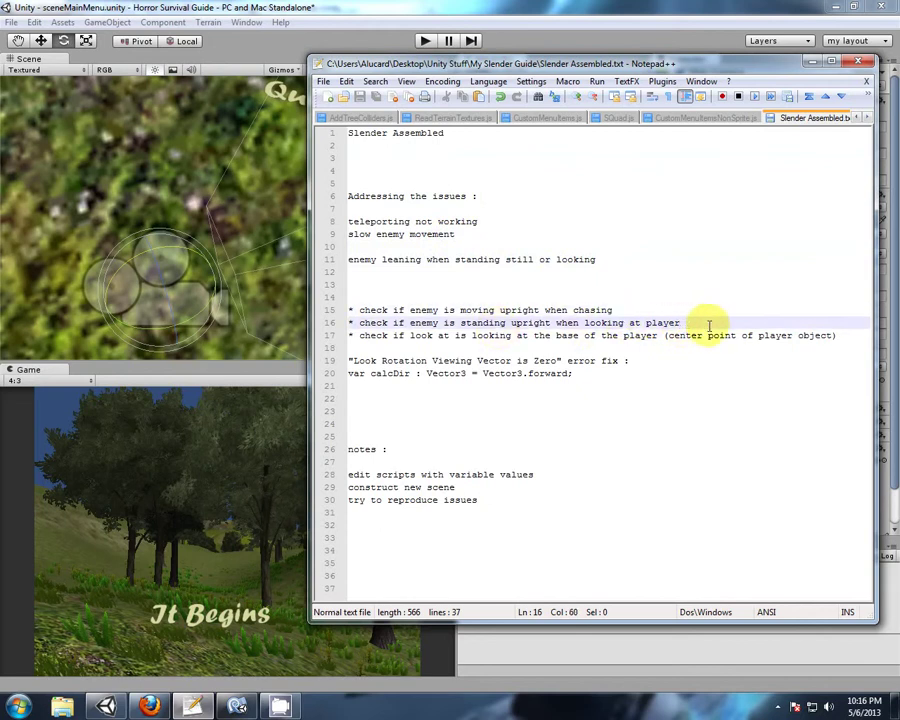
{"action": "left_click", "coordinate": [841, 336]}
{"action": "left_click", "coordinate": [703, 322]}
{"action": "left_click", "coordinate": [640, 310]}
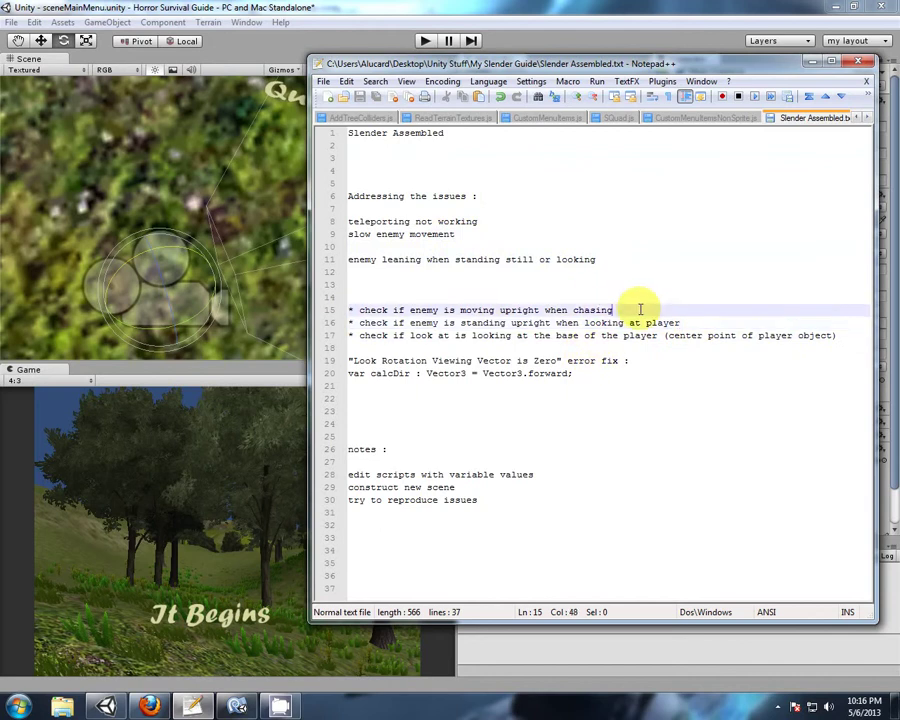
{"action": "left_click", "coordinate": [612, 296]}
{"action": "left_click", "coordinate": [608, 283]}
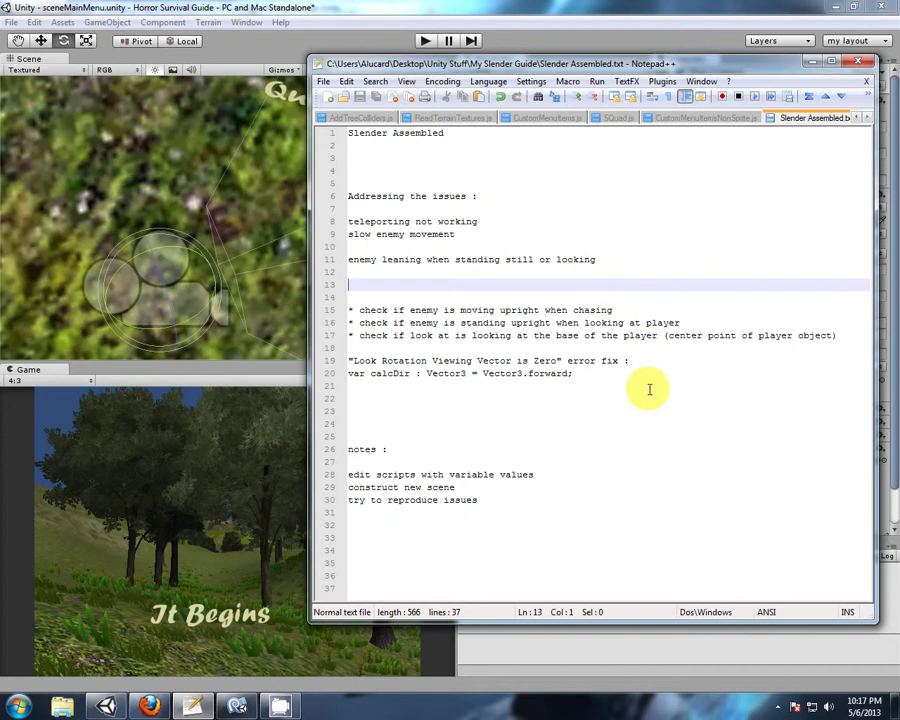
{"action": "left_click", "coordinate": [552, 359]}
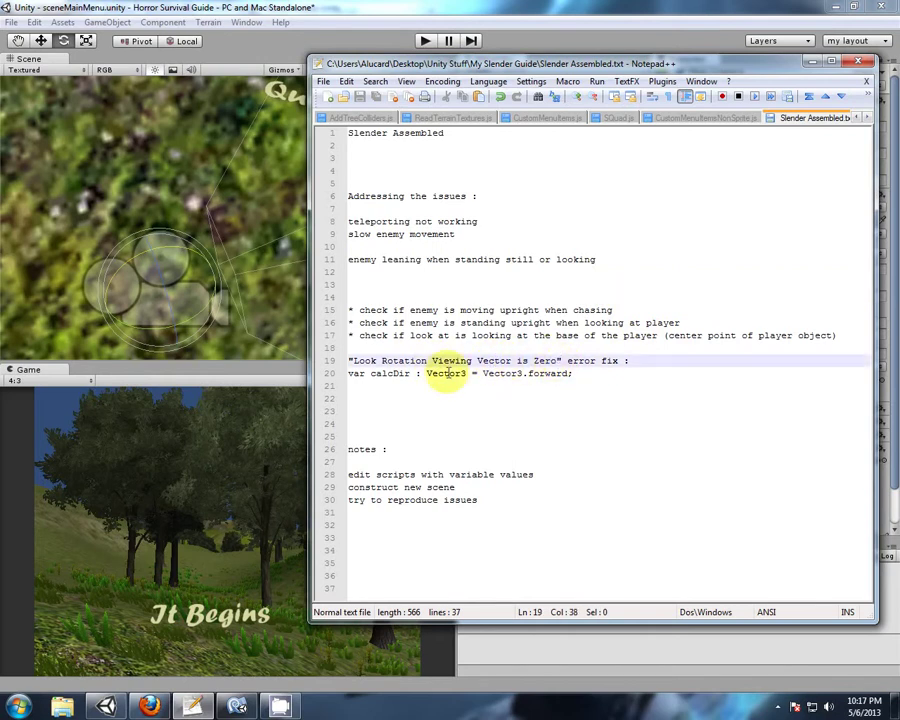
{"action": "left_click", "coordinate": [562, 373]}
{"action": "key", "text": "End"}
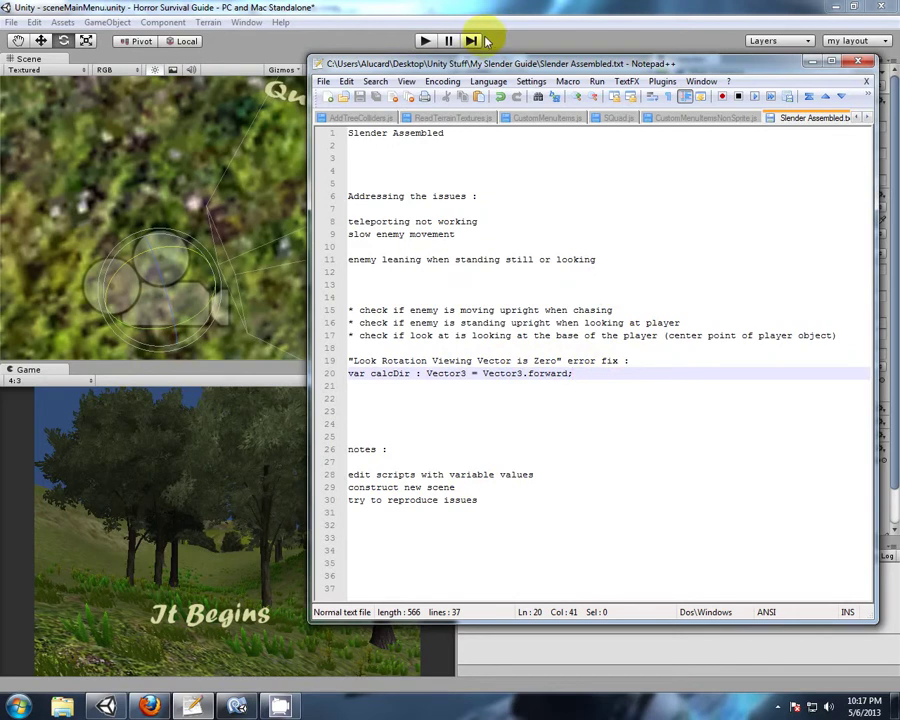
Return to Unity, open the Slender_Level_1 scene without saving sceneMainMenu, and turn off scene lighting in the Scene view.
{"action": "left_click", "coordinate": [502, 6]}
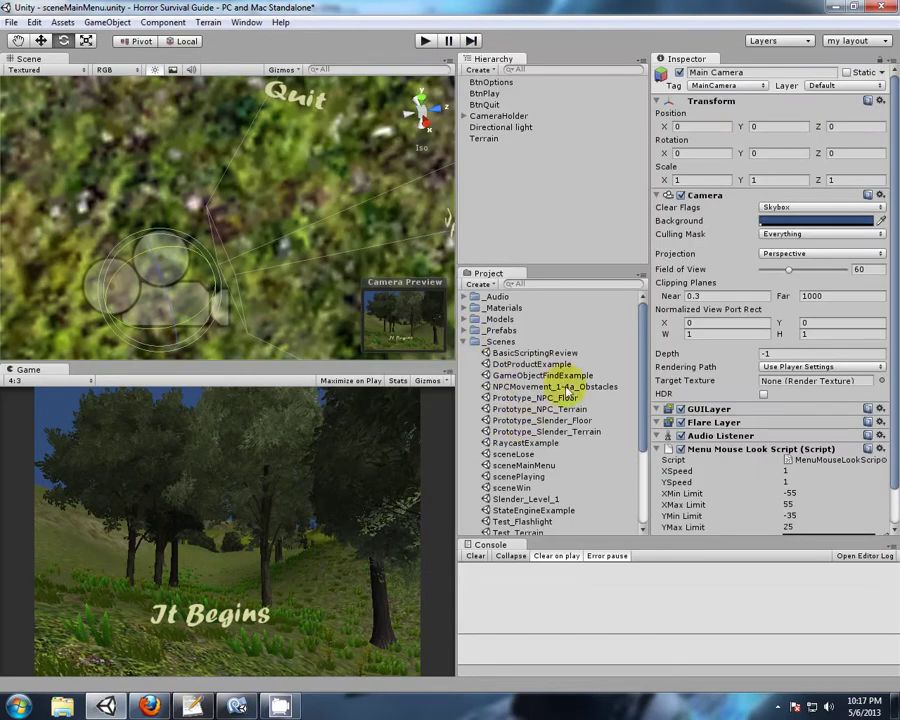
{"action": "double_click", "coordinate": [510, 499]}
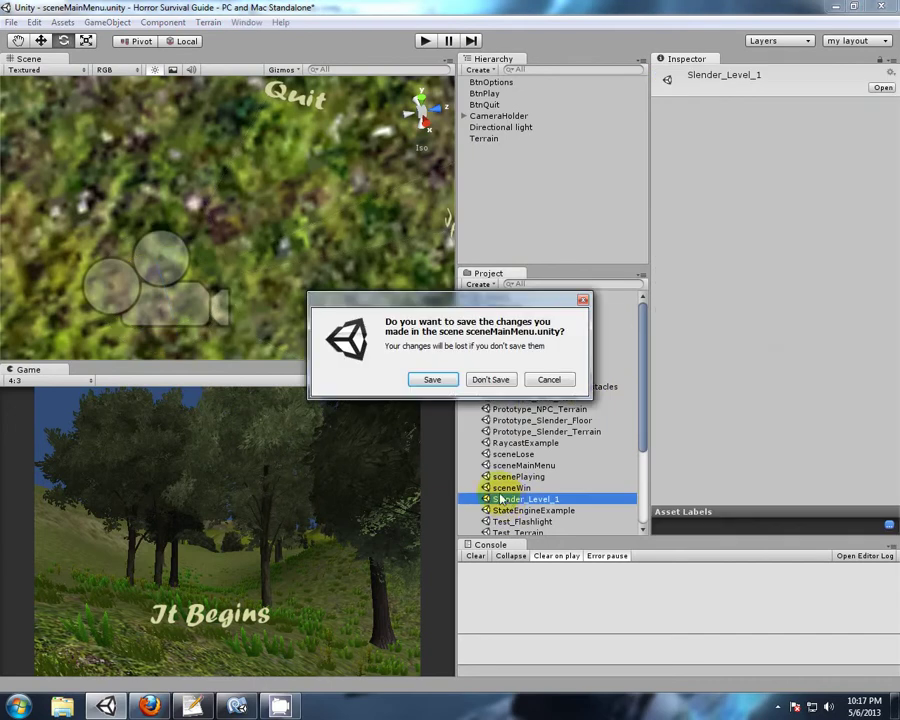
{"action": "left_click", "coordinate": [490, 380]}
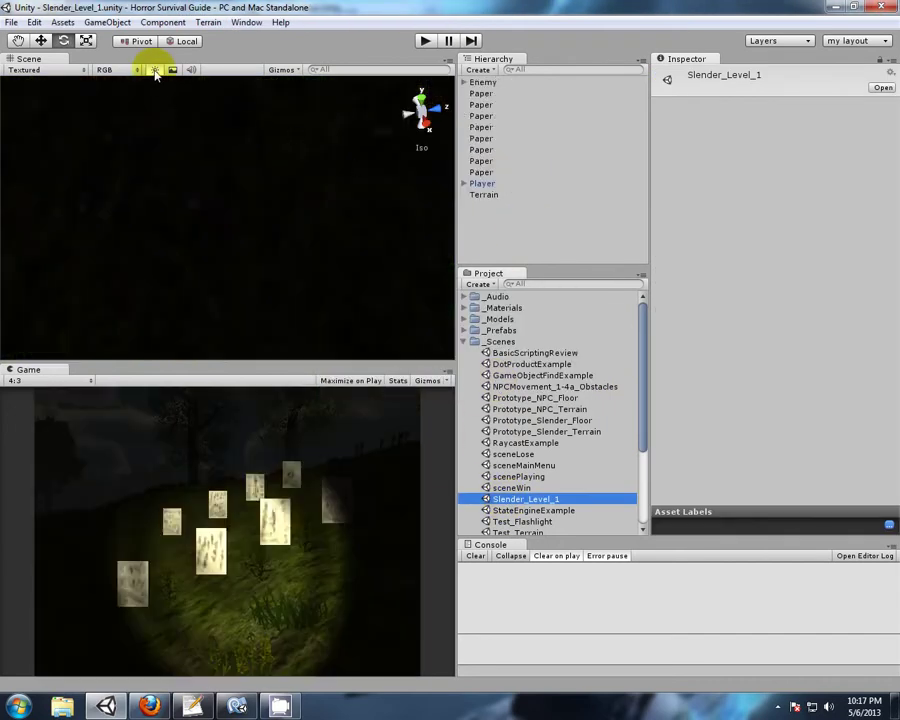
{"action": "left_click", "coordinate": [155, 70]}
Examine the Player's script components, collapsing Mouse Look, and the Enemy's Rigidbody and NPCMovement settings.
{"action": "left_click", "coordinate": [480, 183]}
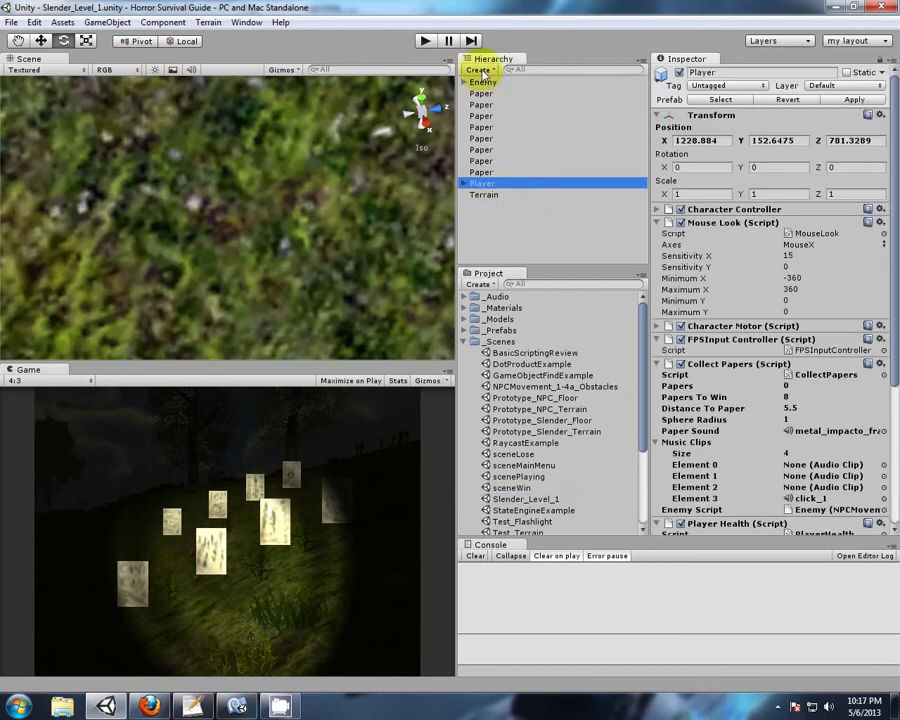
{"action": "scroll", "coordinate": [810, 200], "scroll_direction": "down", "scroll_amount": 7}
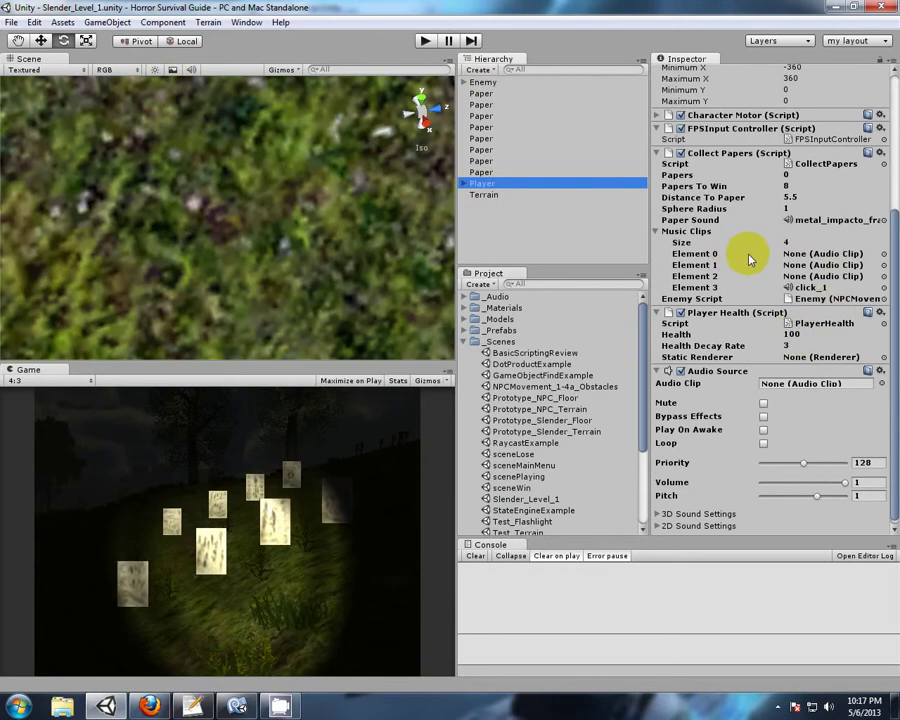
{"action": "scroll", "coordinate": [748, 257], "scroll_direction": "up", "scroll_amount": 5}
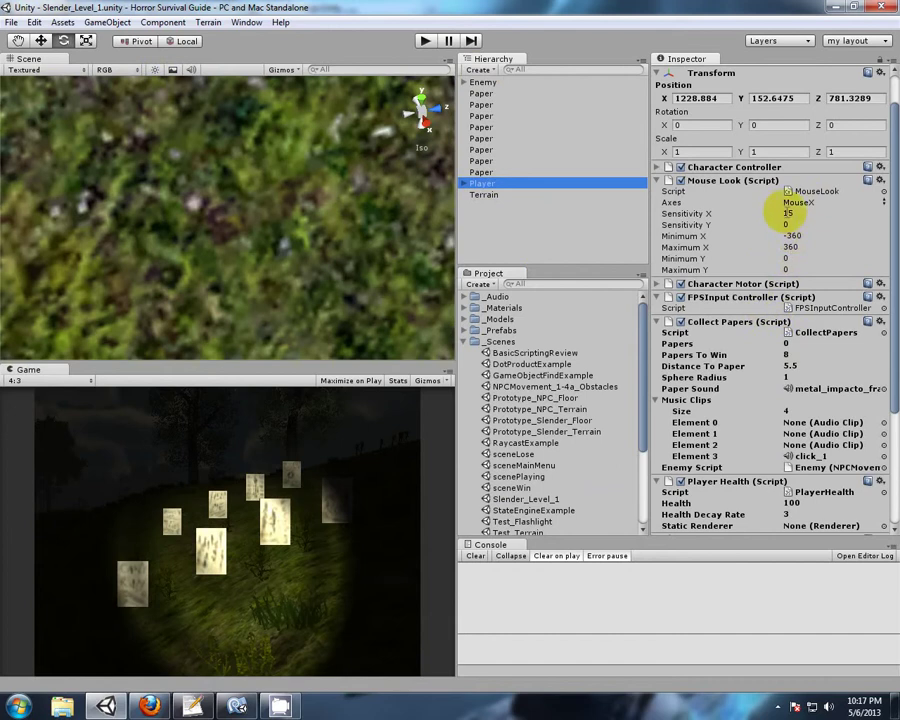
{"action": "left_click", "coordinate": [658, 182]}
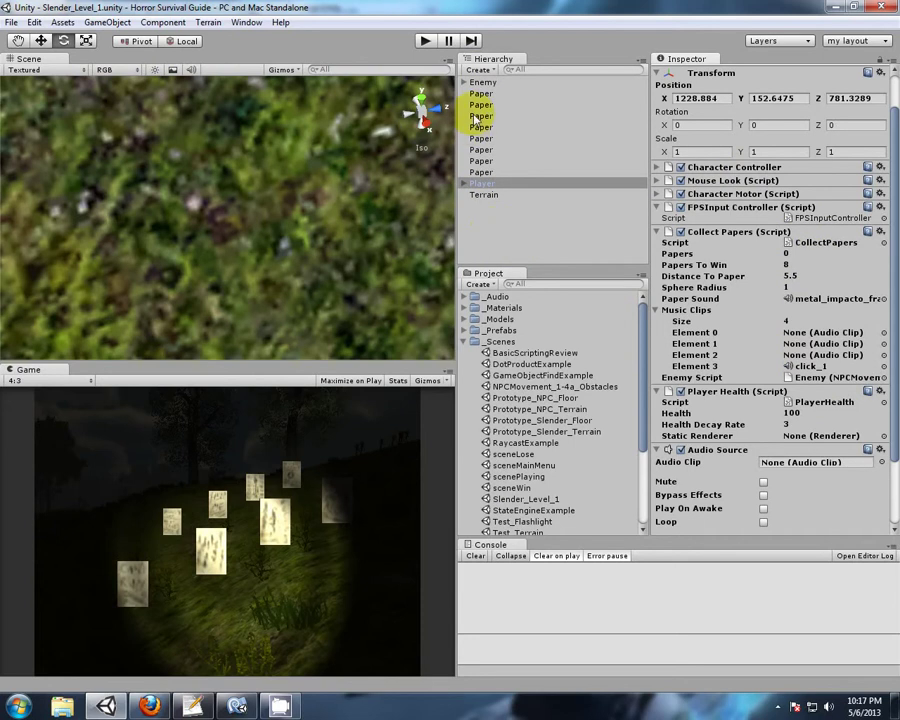
{"action": "left_click", "coordinate": [478, 82]}
{"action": "scroll", "coordinate": [746, 321], "scroll_direction": "down", "scroll_amount": 5}
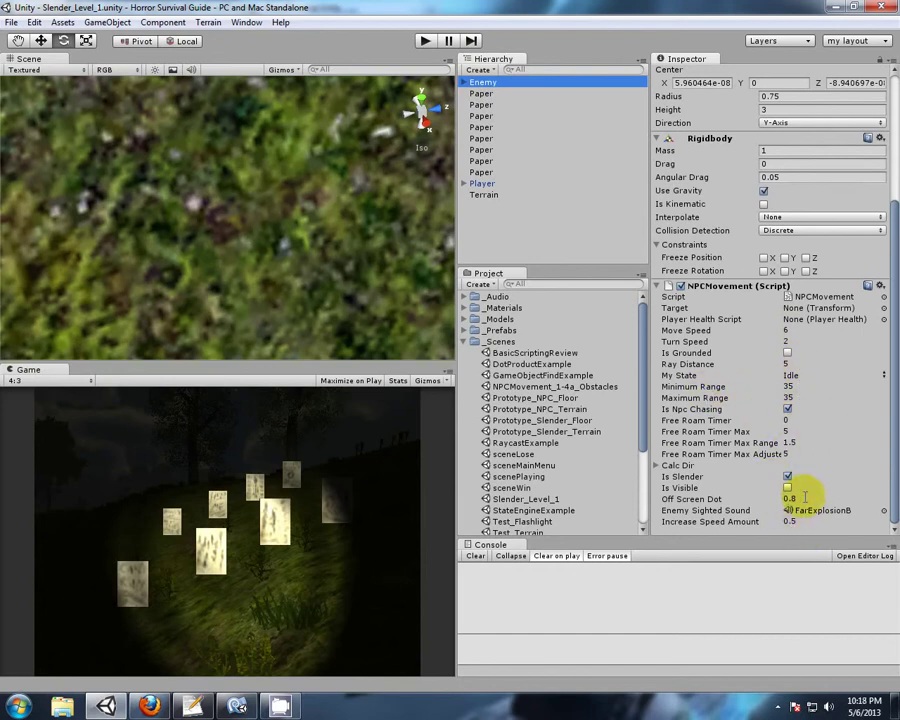
{"action": "left_click", "coordinate": [788, 409]}
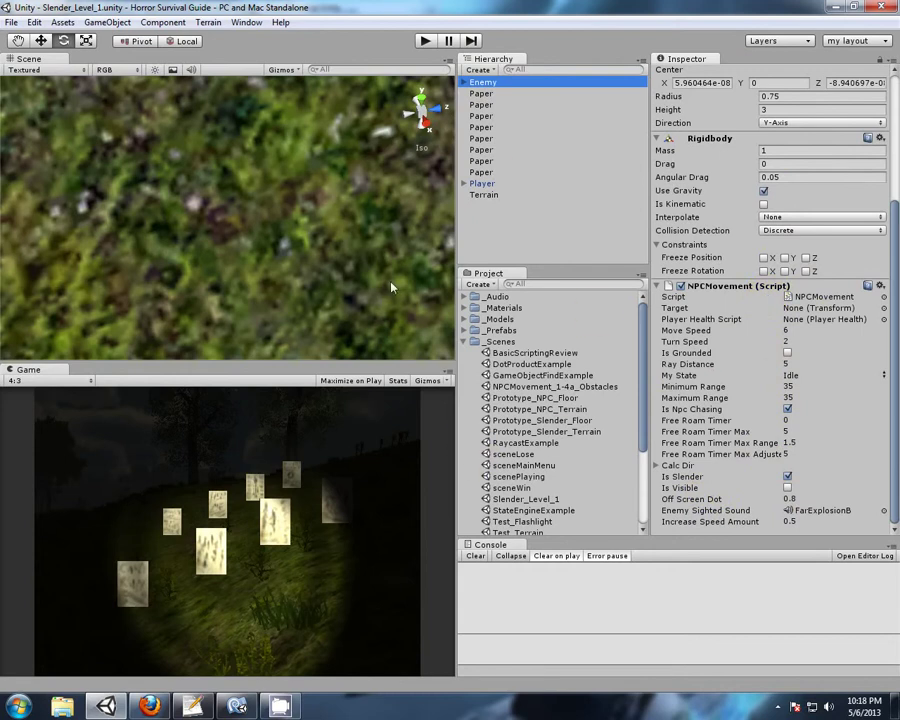
{"action": "scroll", "coordinate": [389, 298], "scroll_direction": "down", "scroll_amount": 4}
{"action": "scroll", "coordinate": [388, 308], "scroll_direction": "down", "scroll_amount": 15}
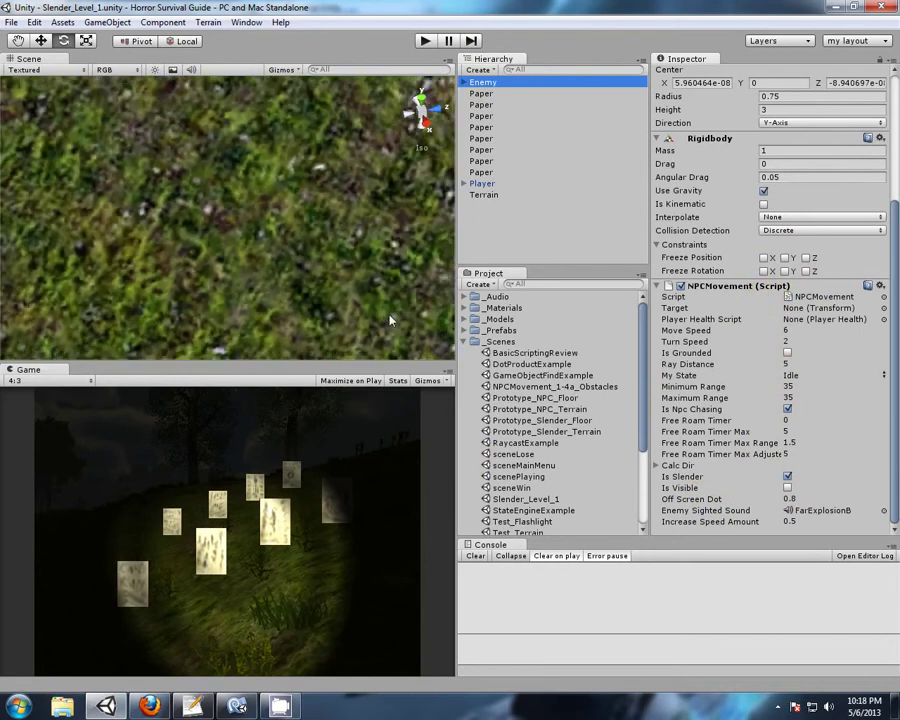
Review the Player's and Enemy's transforms and components again, including the Enemy's golem child object.
{"action": "left_click", "coordinate": [482, 183]}
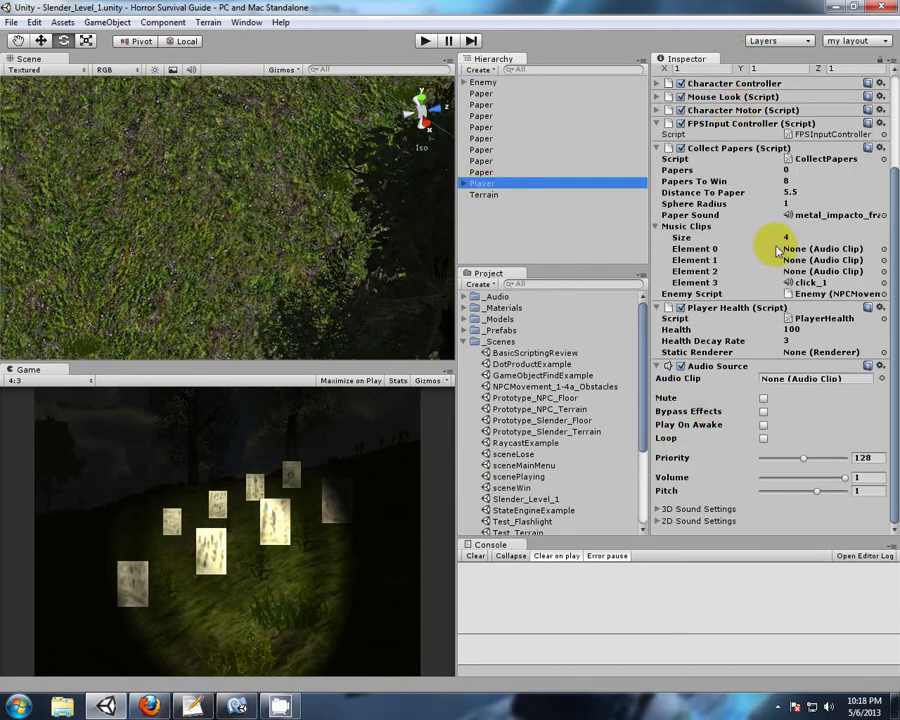
{"action": "scroll", "coordinate": [668, 118], "scroll_direction": "up", "scroll_amount": 3}
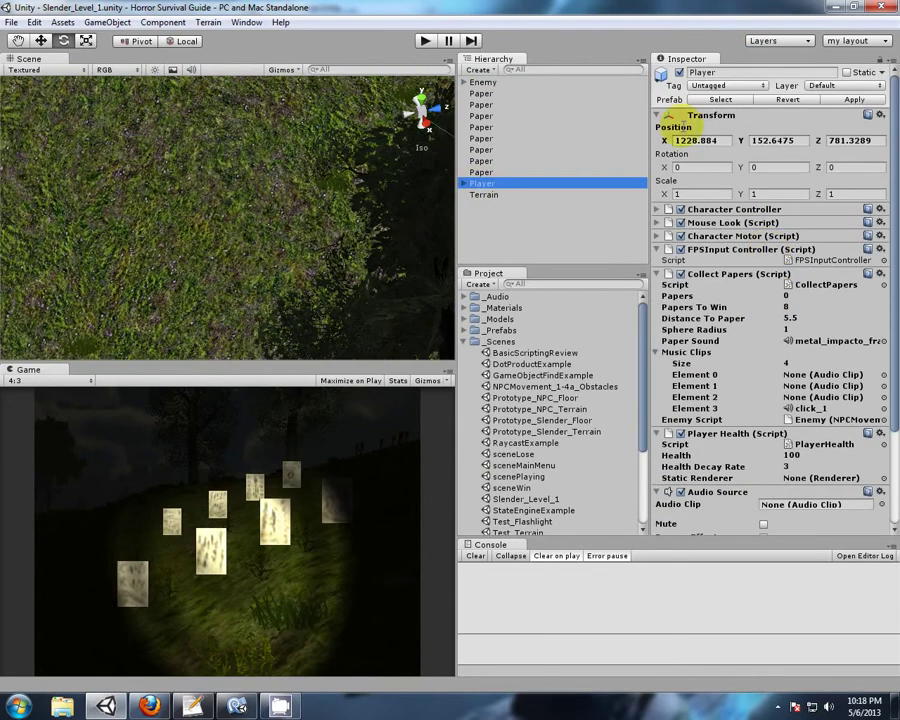
{"action": "left_click", "coordinate": [482, 82]}
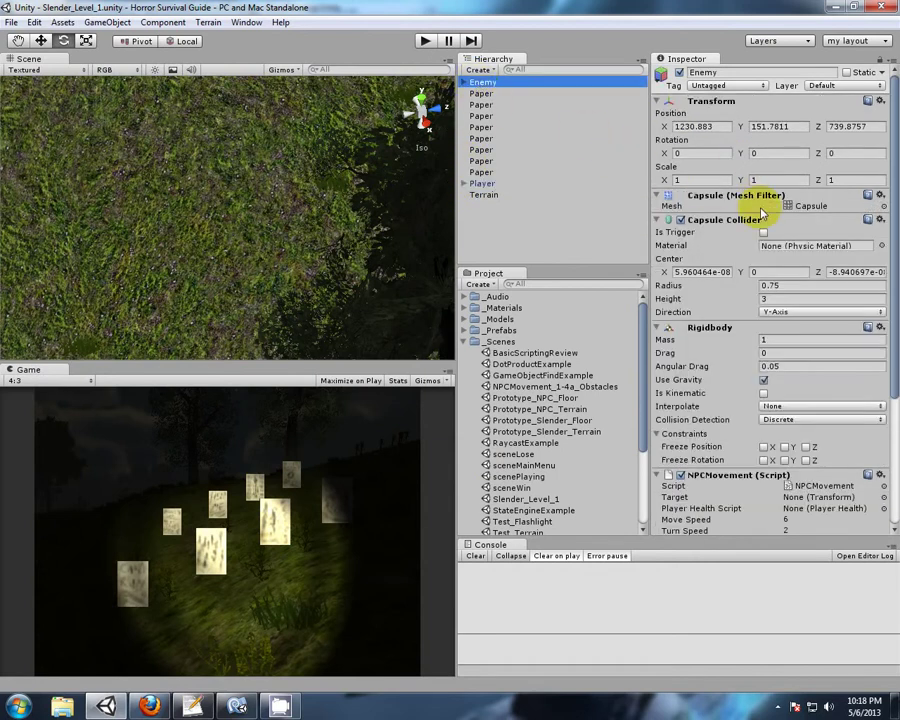
{"action": "scroll", "coordinate": [762, 212], "scroll_direction": "down", "scroll_amount": 3}
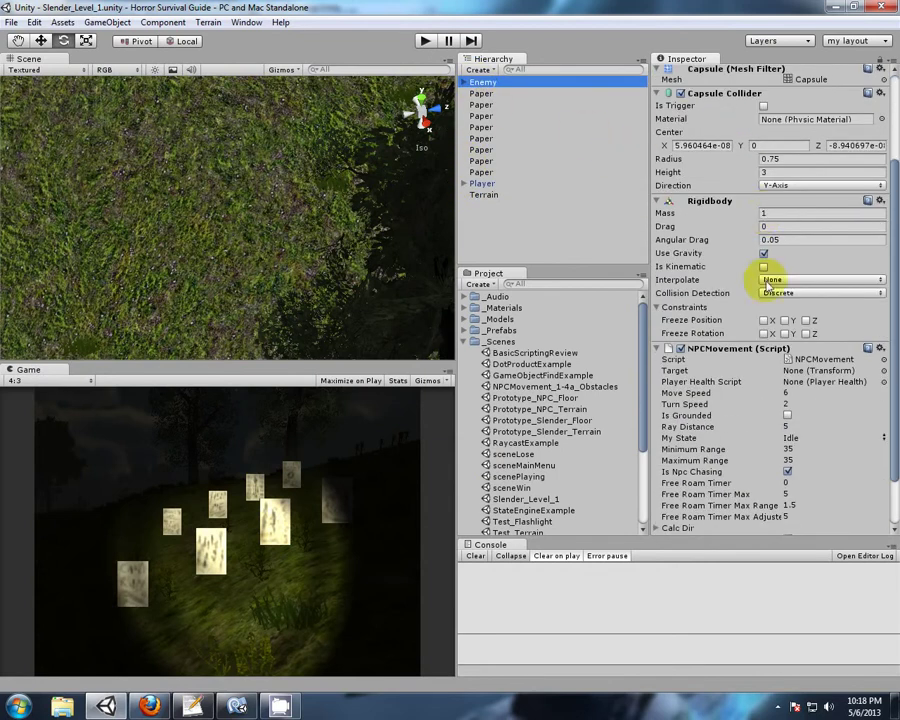
{"action": "scroll", "coordinate": [712, 210], "scroll_direction": "up", "scroll_amount": 3}
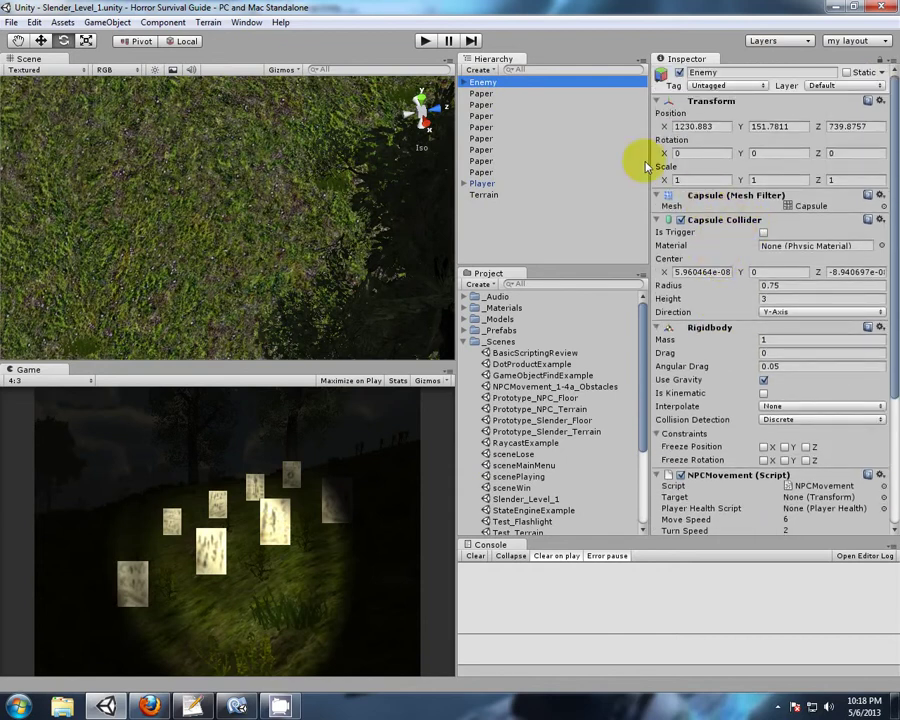
{"action": "left_click", "coordinate": [465, 82]}
{"action": "left_click", "coordinate": [494, 94]}
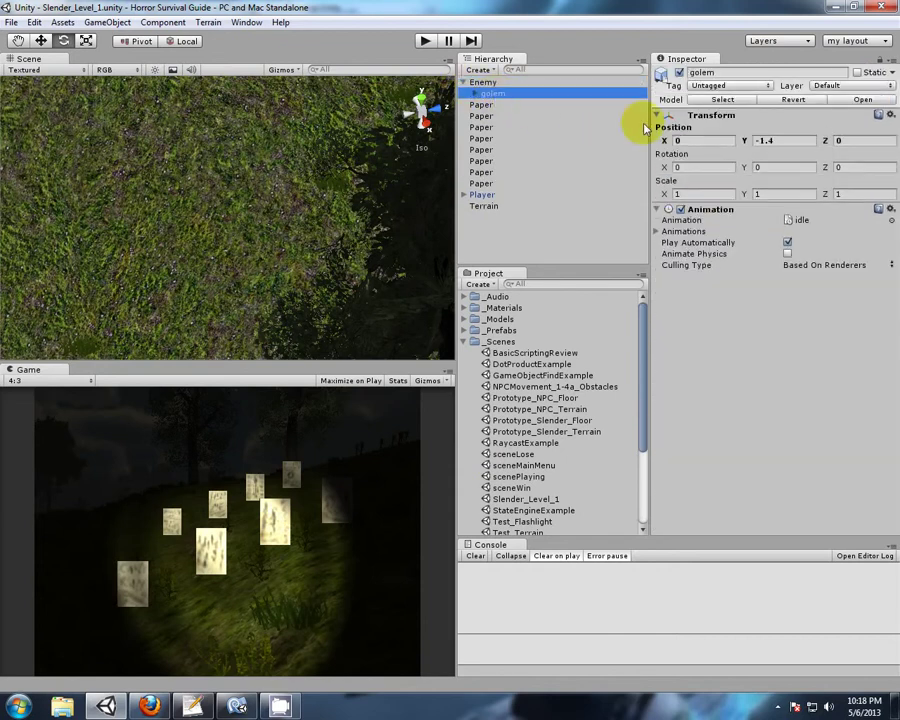
{"action": "left_click", "coordinate": [463, 83]}
Delete the Player and Enemy objects from the Slender_Level_1 scene.
{"action": "scroll", "coordinate": [325, 205], "scroll_direction": "down", "scroll_amount": 5}
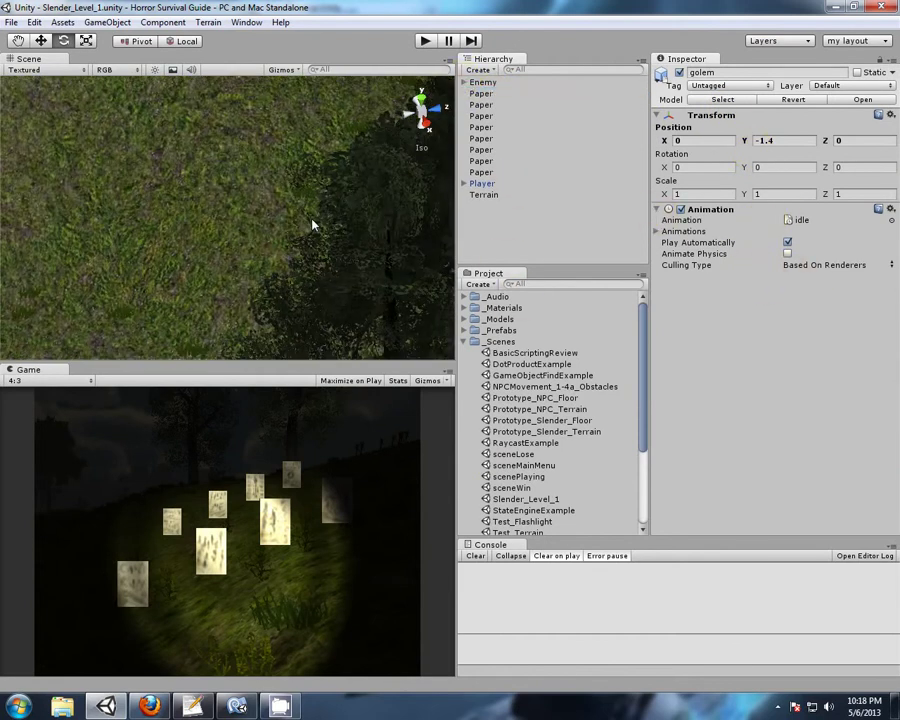
{"action": "left_click_drag", "start_coordinate": [277, 247], "coordinate": [322, 216], "text": "alt"}
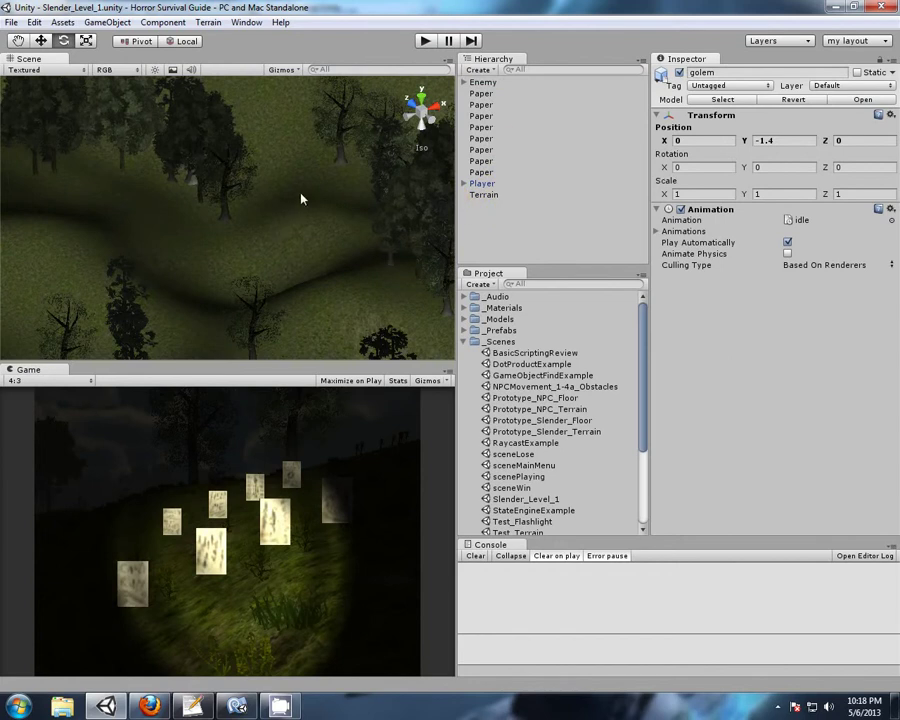
{"action": "left_click", "coordinate": [484, 184]}
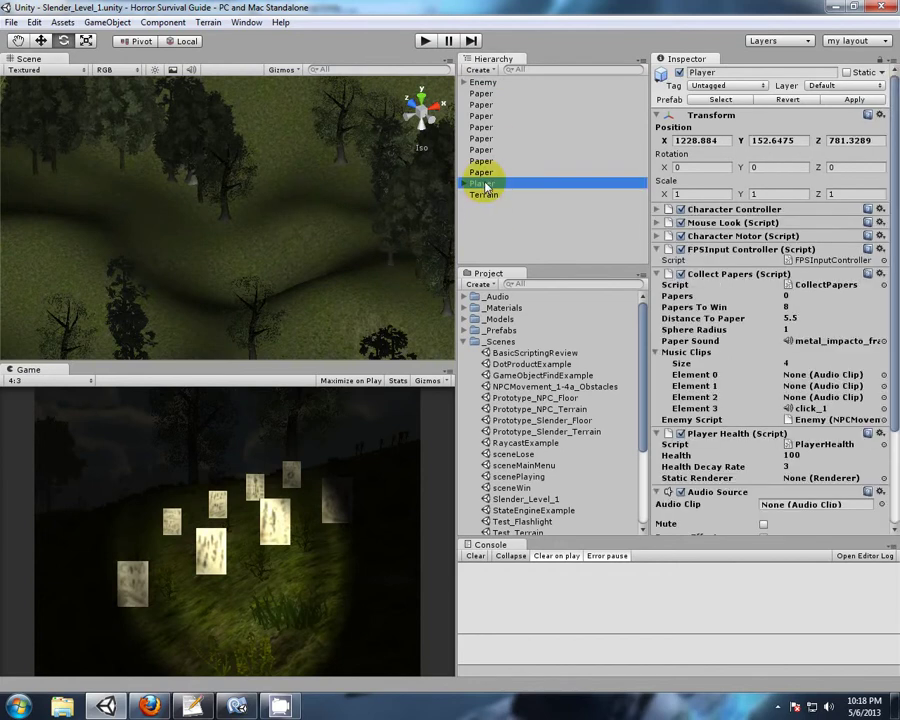
{"action": "key", "text": "Delete"}
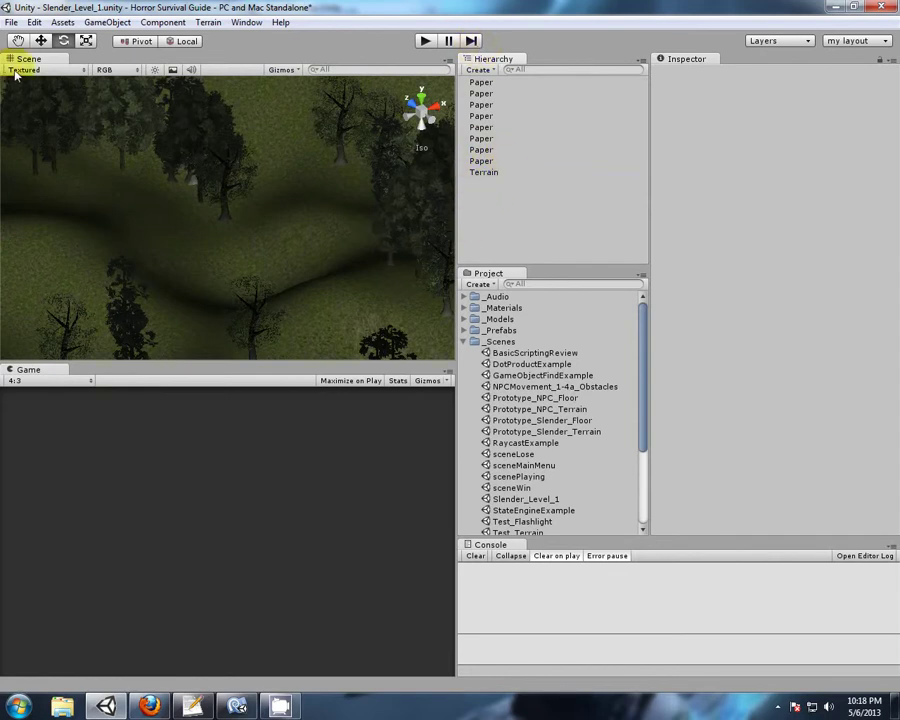
Remove the Terrain Toolkit script component from the Terrain object.
{"action": "left_click", "coordinate": [468, 172]}
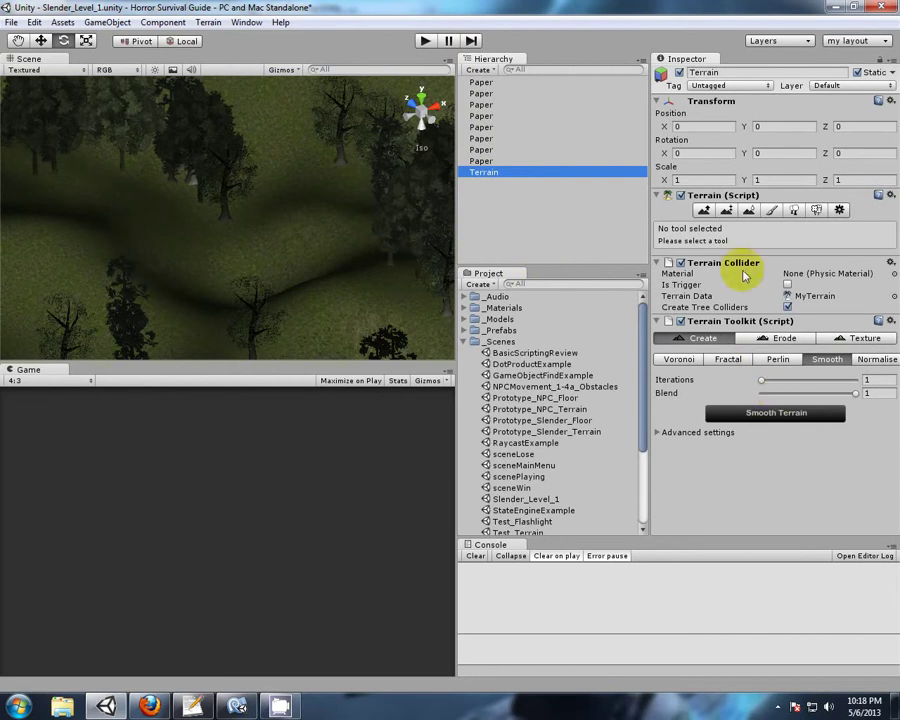
{"action": "right_click", "coordinate": [735, 323]}
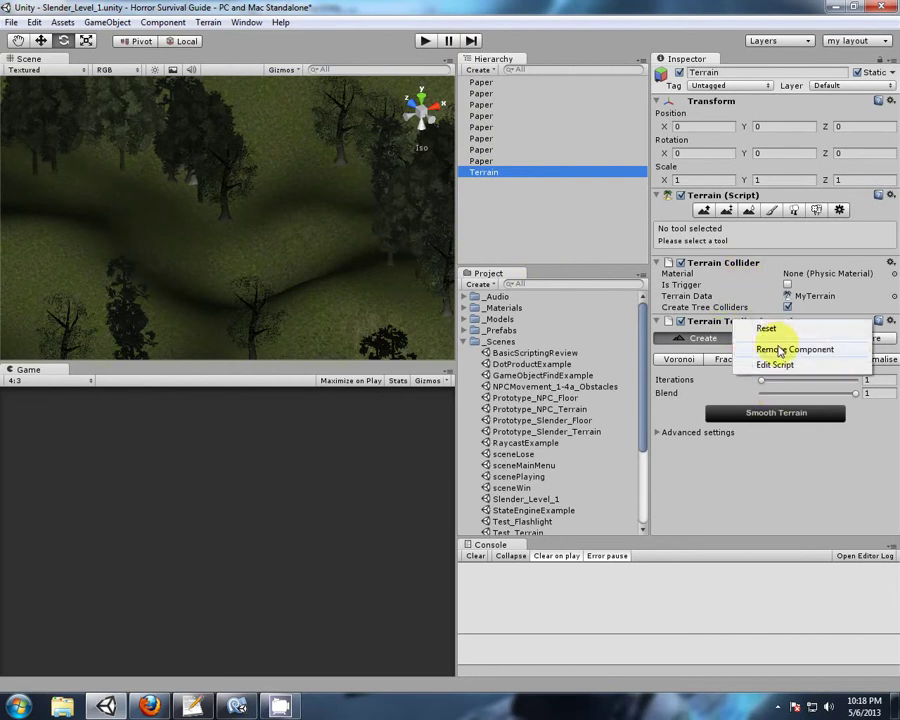
{"action": "left_click", "coordinate": [780, 350]}
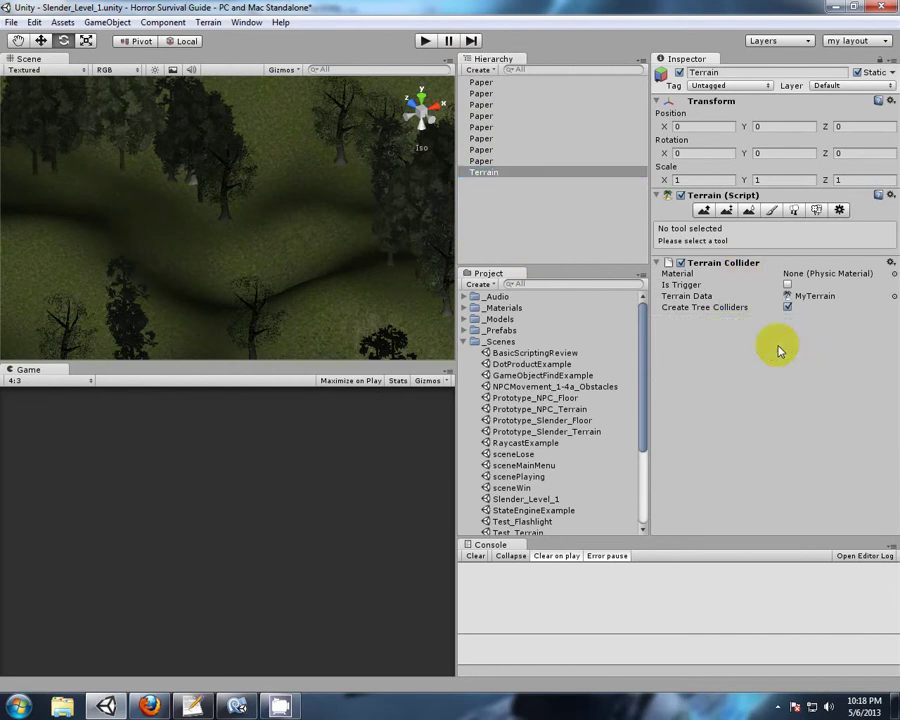
Review the remaining Paper objects and the Terrain's components in the stripped-down scene.
{"action": "left_click", "coordinate": [482, 149]}
{"action": "left_click", "coordinate": [482, 160]}
{"action": "left_click", "coordinate": [482, 149]}
{"action": "left_click", "coordinate": [477, 127]}
{"action": "left_click", "coordinate": [480, 93]}
{"action": "left_click", "coordinate": [480, 104]}
{"action": "left_click", "coordinate": [480, 127]}
{"action": "left_click", "coordinate": [485, 172]}
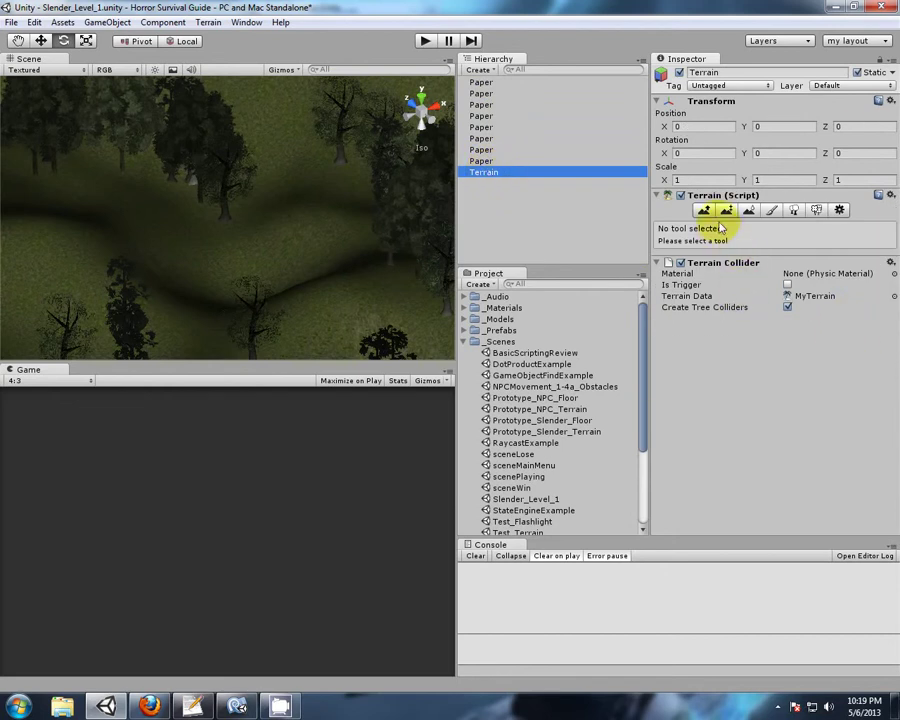
{"action": "left_click", "coordinate": [481, 148]}
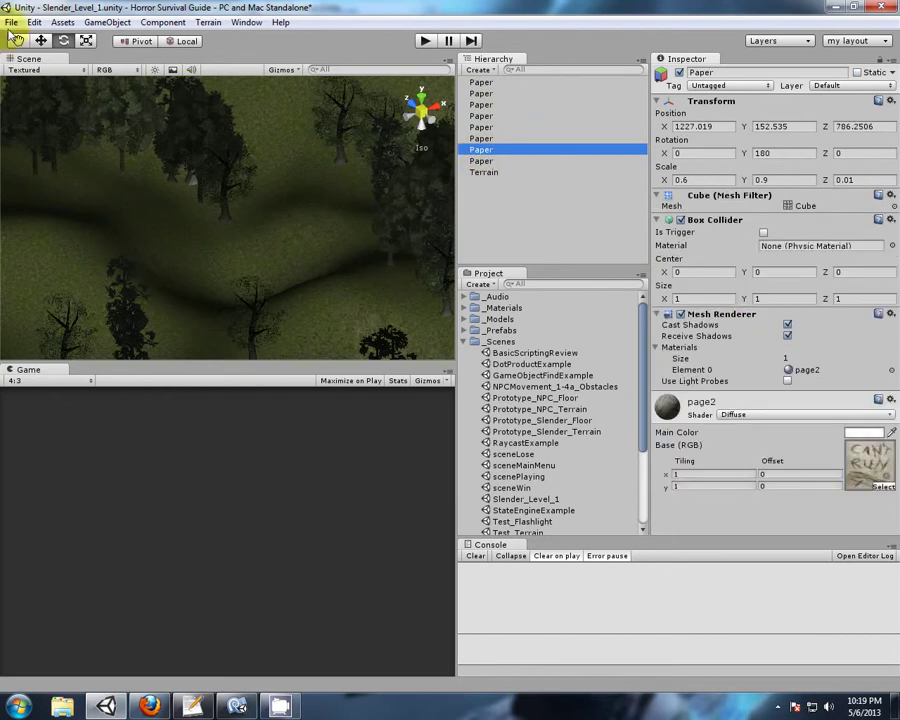
Save the scene under the new name Slender_Assembly in the project's _Scenes folder.
{"action": "left_click", "coordinate": [11, 22]}
{"action": "left_click", "coordinate": [55, 91]}
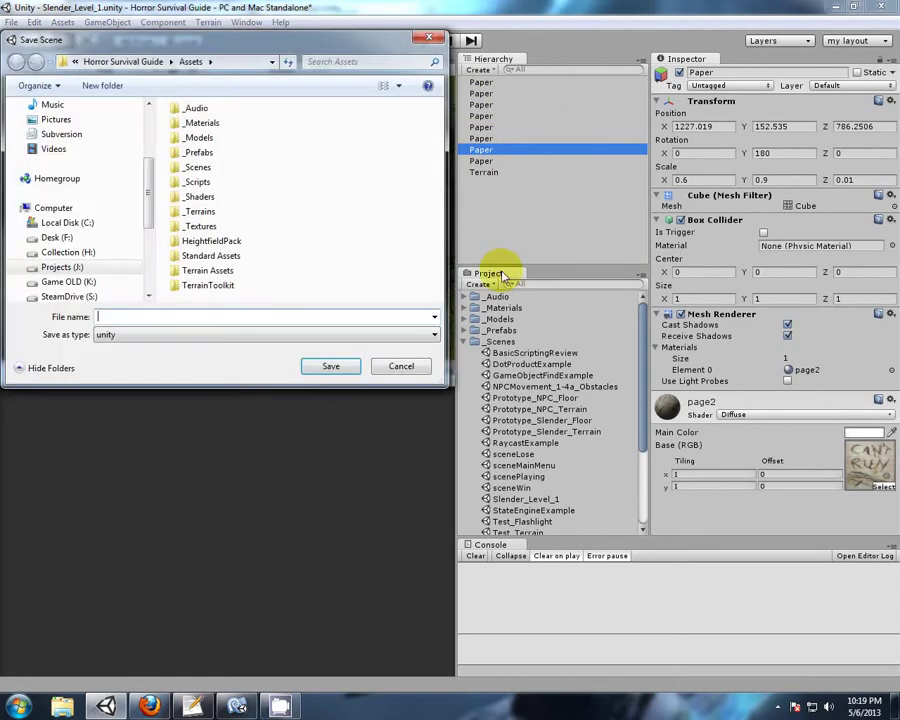
{"action": "double_click", "coordinate": [200, 168]}
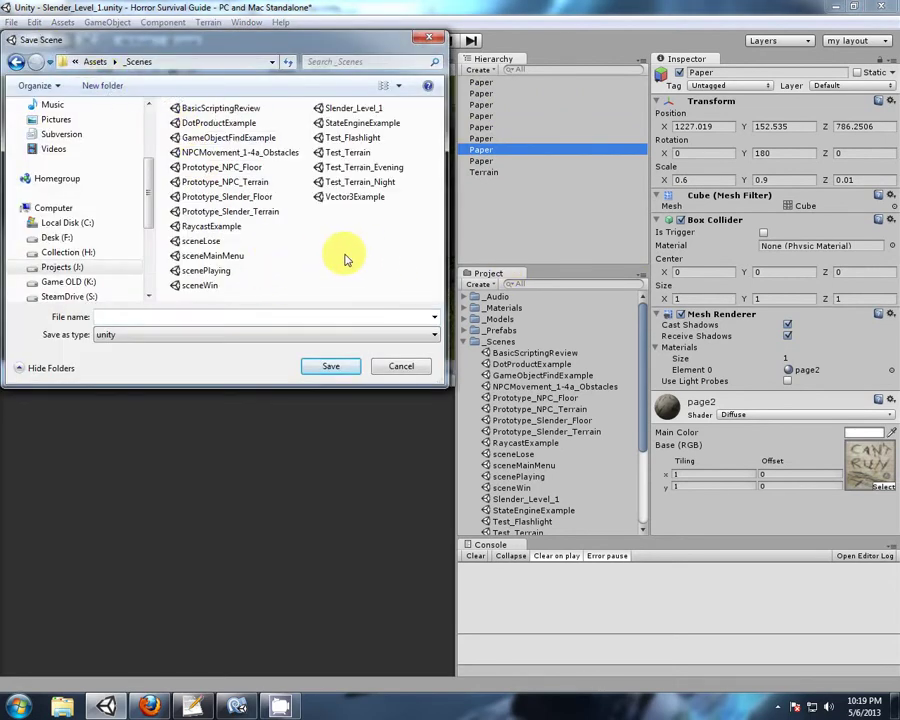
{"action": "left_click", "coordinate": [199, 315]}
{"action": "type", "text": "S"}
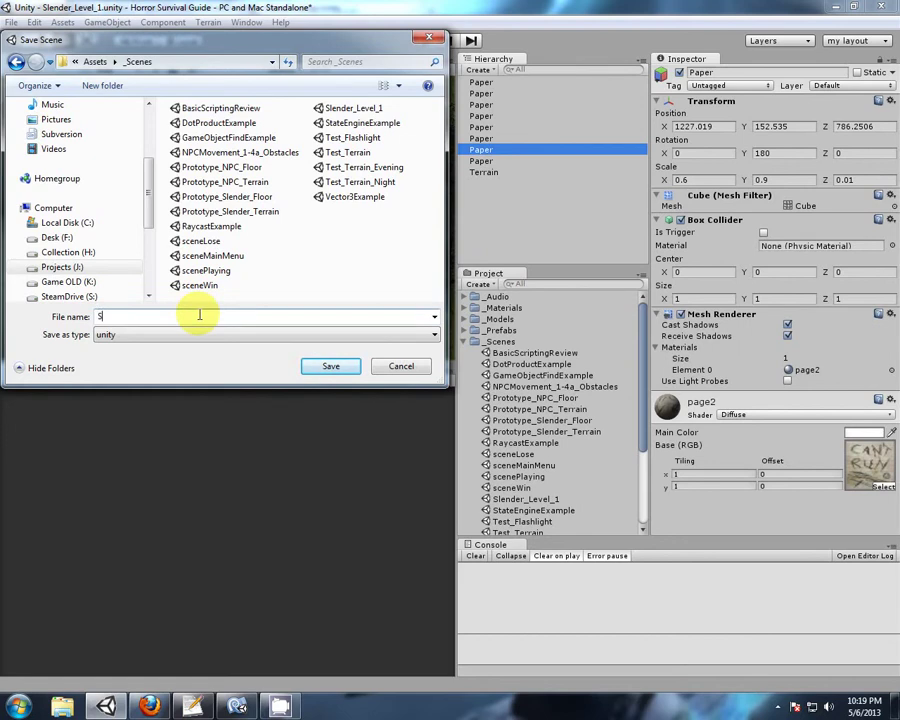
{"action": "type", "text": "lender_"}
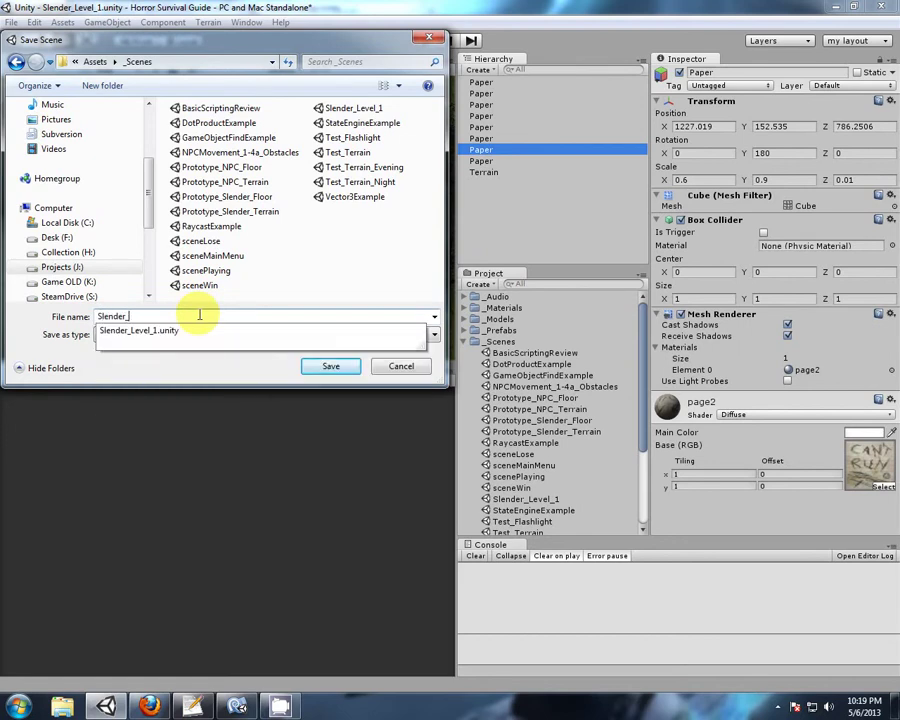
{"action": "type", "text": "A"}
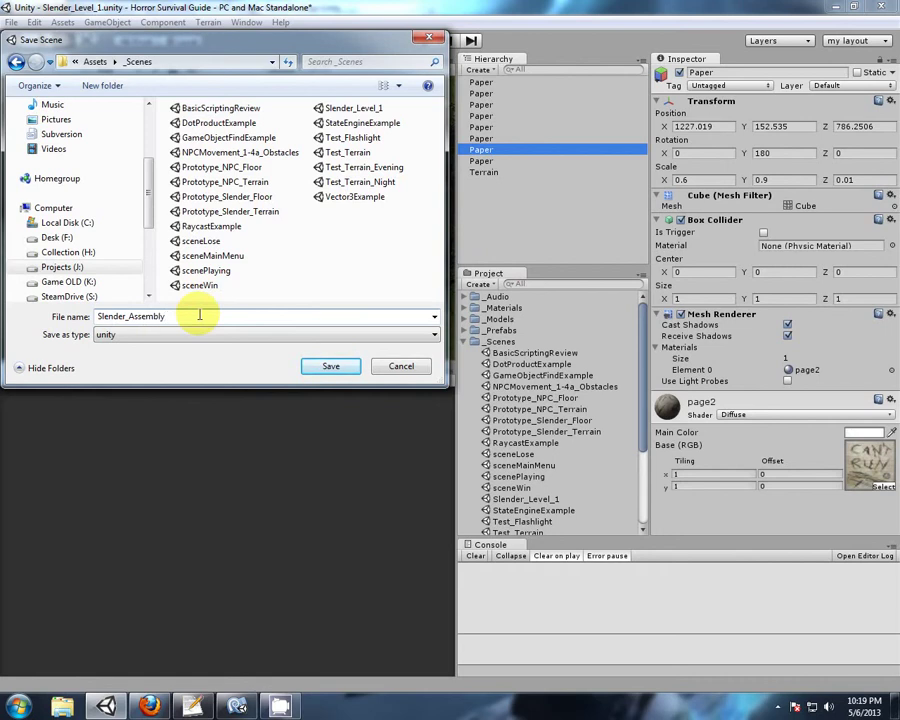
{"action": "type", "text": "ssembly"}
{"action": "key", "text": "Return"}
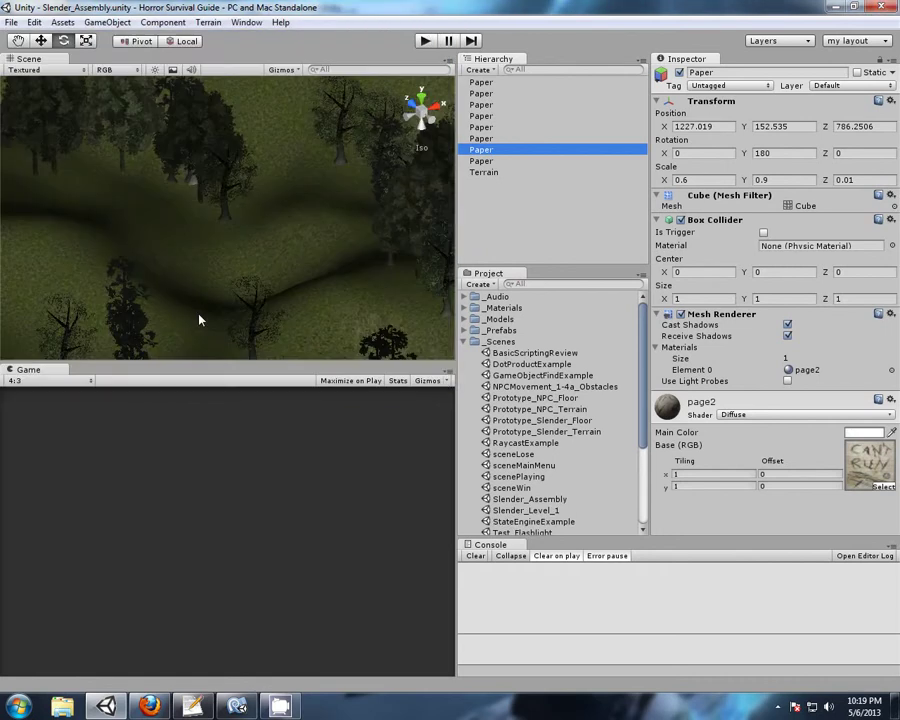
Examine the Paper and Terrain settings in Slender_Assembly and frame the group of papers in the scene.
{"action": "left_click", "coordinate": [490, 498]}
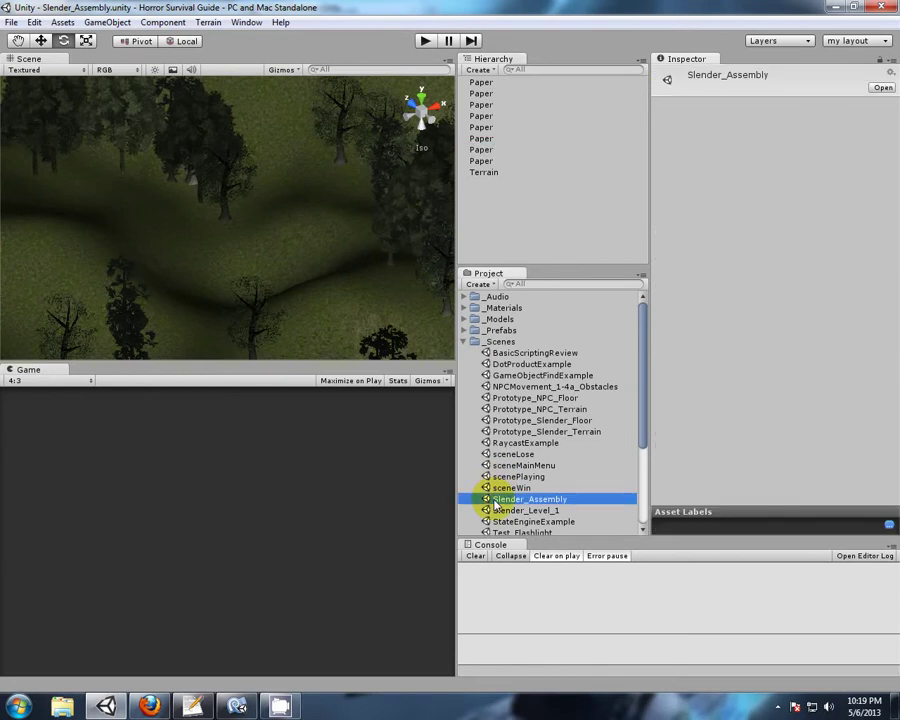
{"action": "left_click", "coordinate": [480, 82]}
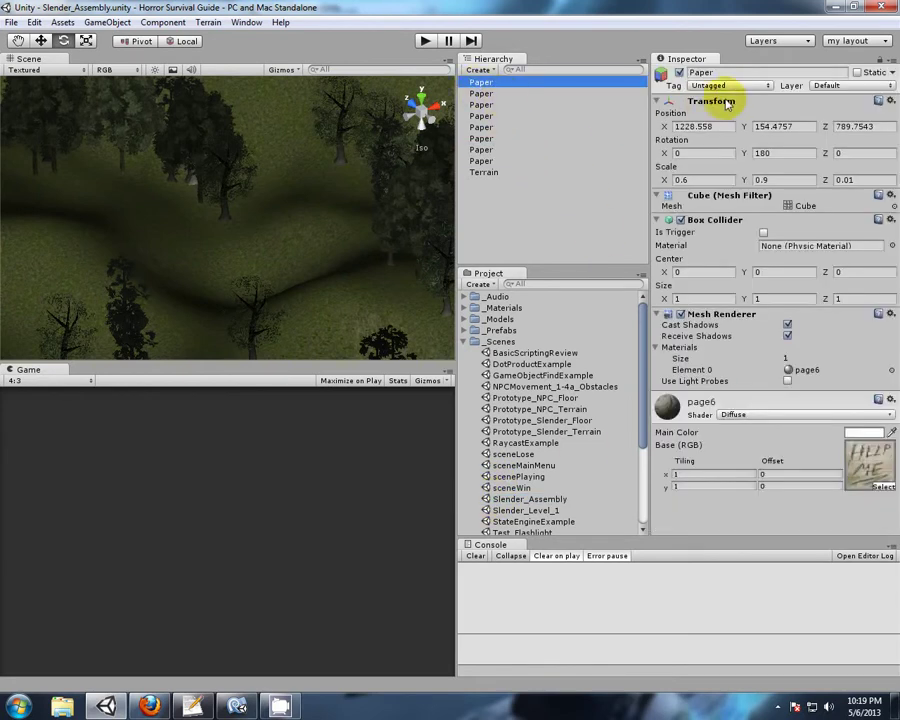
{"action": "left_click", "coordinate": [478, 94]}
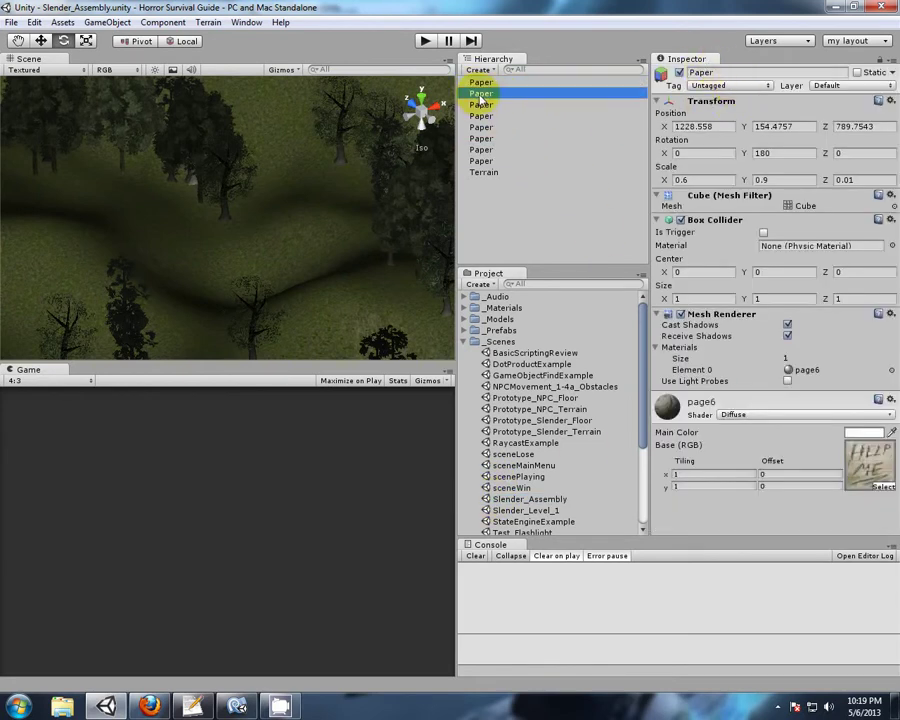
{"action": "left_click", "coordinate": [482, 173]}
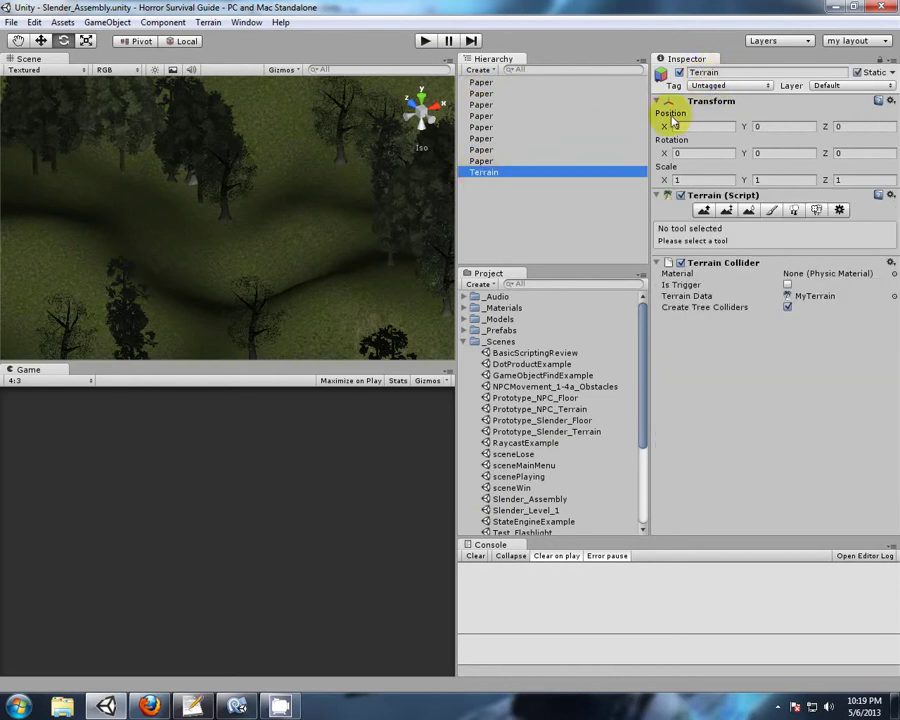
{"action": "left_click", "coordinate": [482, 160]}
{"action": "left_click", "coordinate": [481, 202]}
{"action": "double_click", "coordinate": [482, 161]}
{"action": "scroll", "coordinate": [280, 228], "scroll_direction": "down", "scroll_amount": 10}
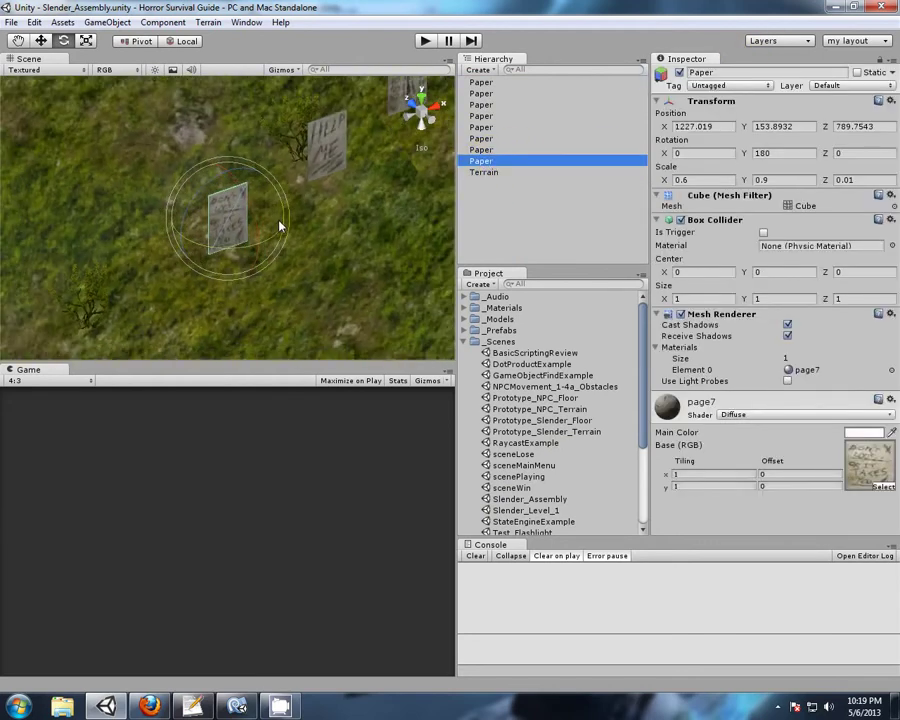
{"action": "scroll", "coordinate": [333, 295], "scroll_direction": "down", "scroll_amount": 3}
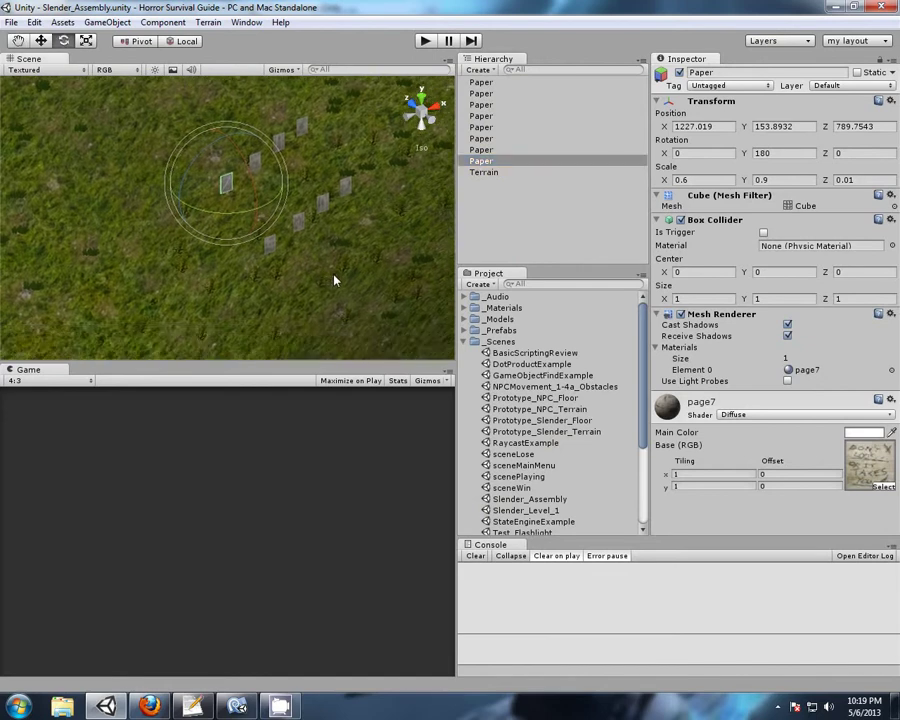
Place the First Person Controller prefab from Standard Assets on the terrain near the papers.
{"action": "left_click", "coordinate": [465, 343]}
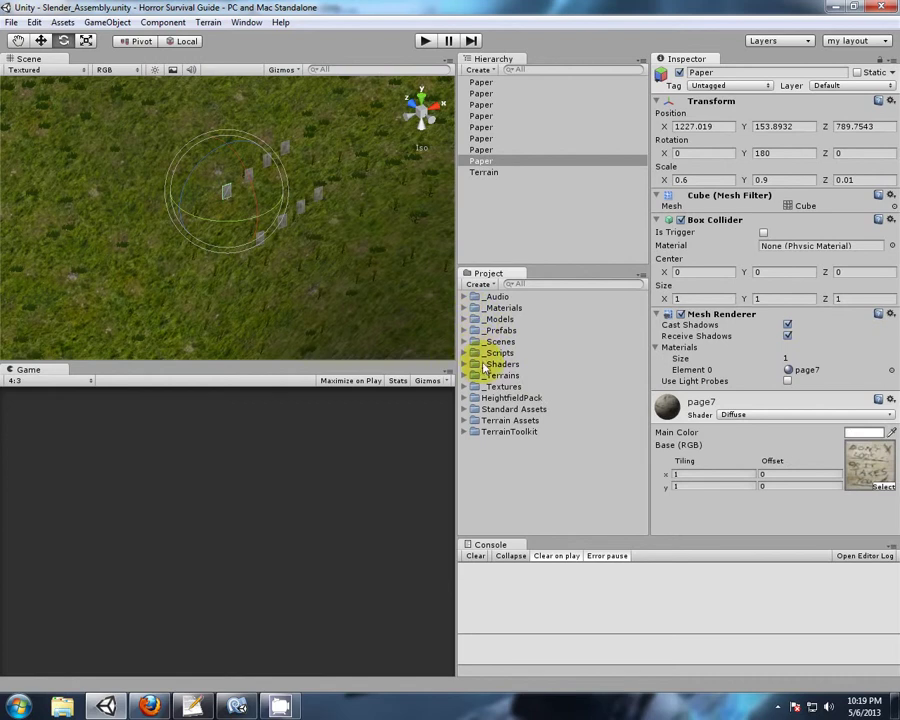
{"action": "left_click", "coordinate": [468, 410]}
{"action": "left_click_drag", "start_coordinate": [527, 447], "coordinate": [88, 272]}
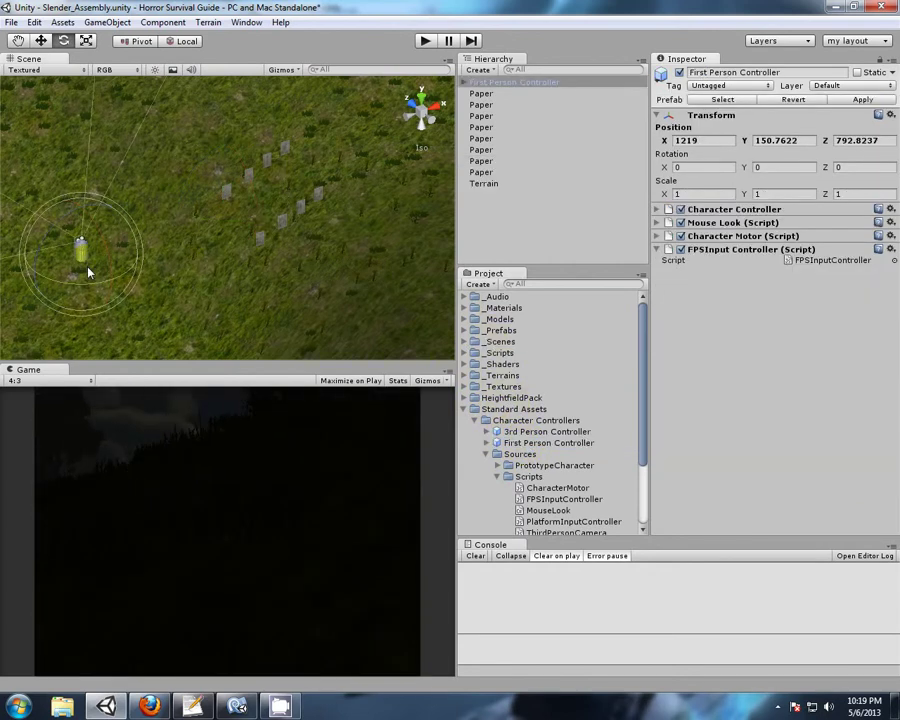
Raise the First Person Controller clear of the ground, to about X 1218.03, Y 152.39, Z 791.31.
{"action": "middle_click_drag", "start_coordinate": [148, 286], "coordinate": [330, 194]}
{"action": "scroll", "coordinate": [130, 237], "scroll_direction": "up", "scroll_amount": 6}
{"action": "scroll", "coordinate": [296, 191], "scroll_direction": "up", "scroll_amount": 8}
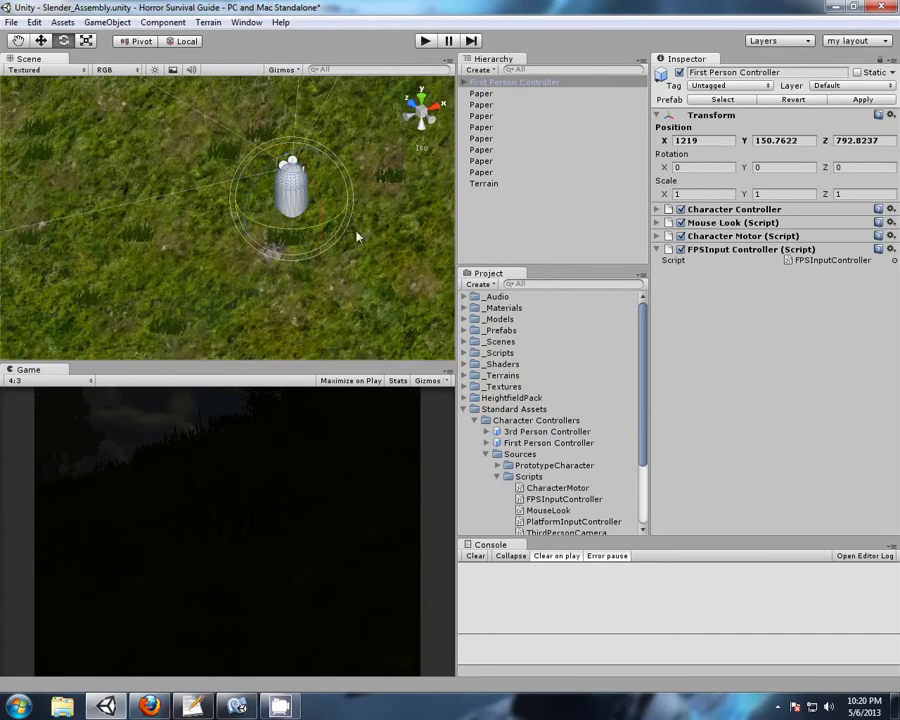
{"action": "right_click_drag", "start_coordinate": [338, 232], "coordinate": [365, 249]}
{"action": "left_click_drag", "start_coordinate": [366, 254], "coordinate": [280, 238], "text": "alt"}
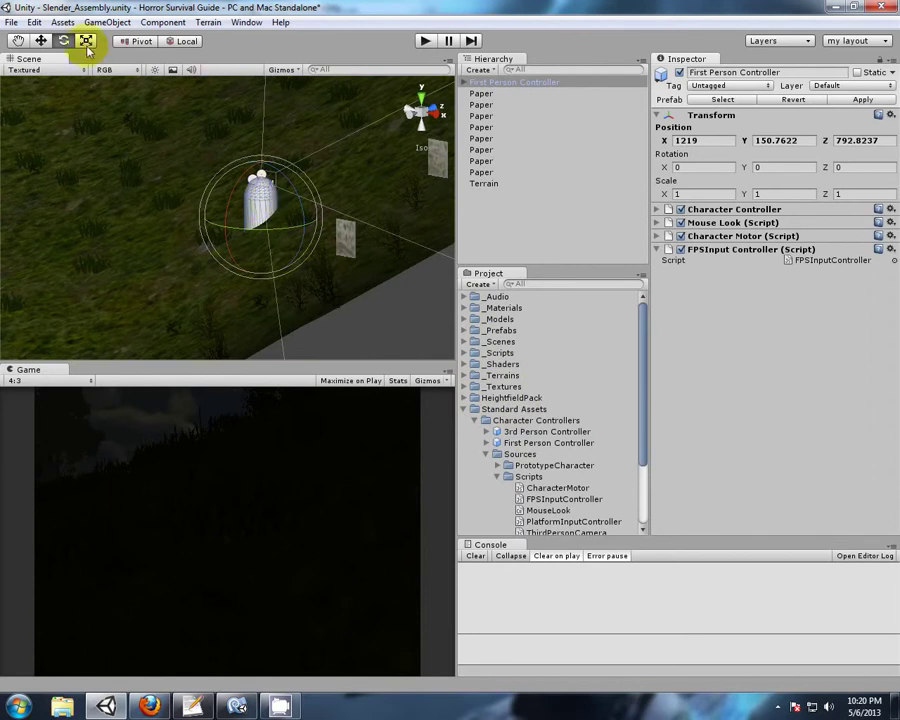
{"action": "left_click", "coordinate": [41, 41]}
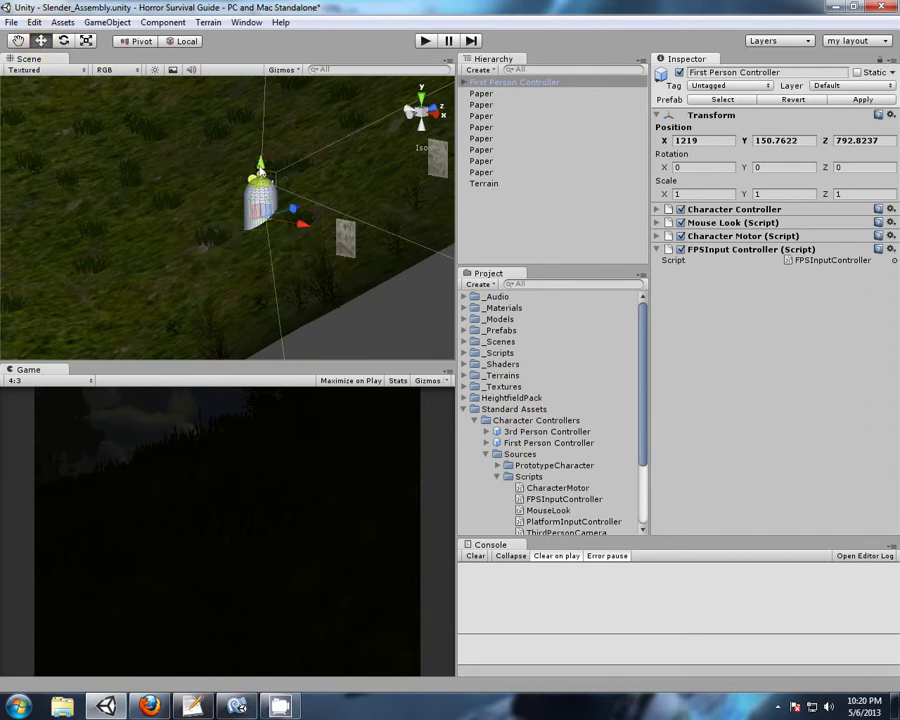
{"action": "left_click_drag", "start_coordinate": [259, 172], "coordinate": [257, 105]}
{"action": "left_click_drag", "start_coordinate": [312, 165], "coordinate": [313, 321]}
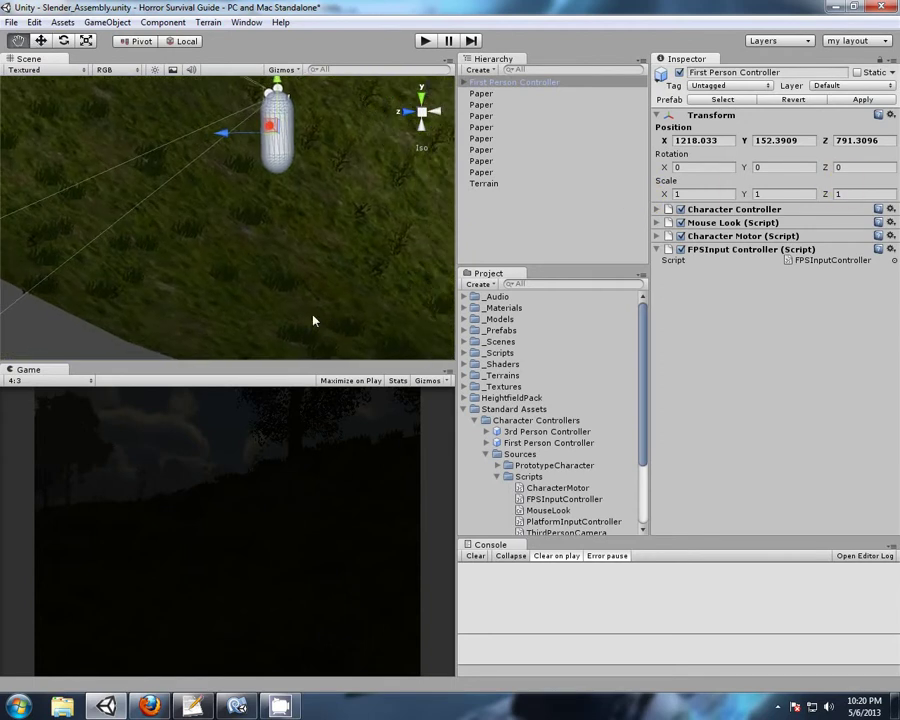
{"action": "middle_click_drag", "start_coordinate": [313, 321], "coordinate": [256, 334]}
{"action": "scroll", "coordinate": [299, 289], "scroll_direction": "up", "scroll_amount": 2}
Check the Terrain's collider settings and play-test the First Person Controller walking on the terrain, stopping play mode at the end.
{"action": "left_click", "coordinate": [494, 186]}
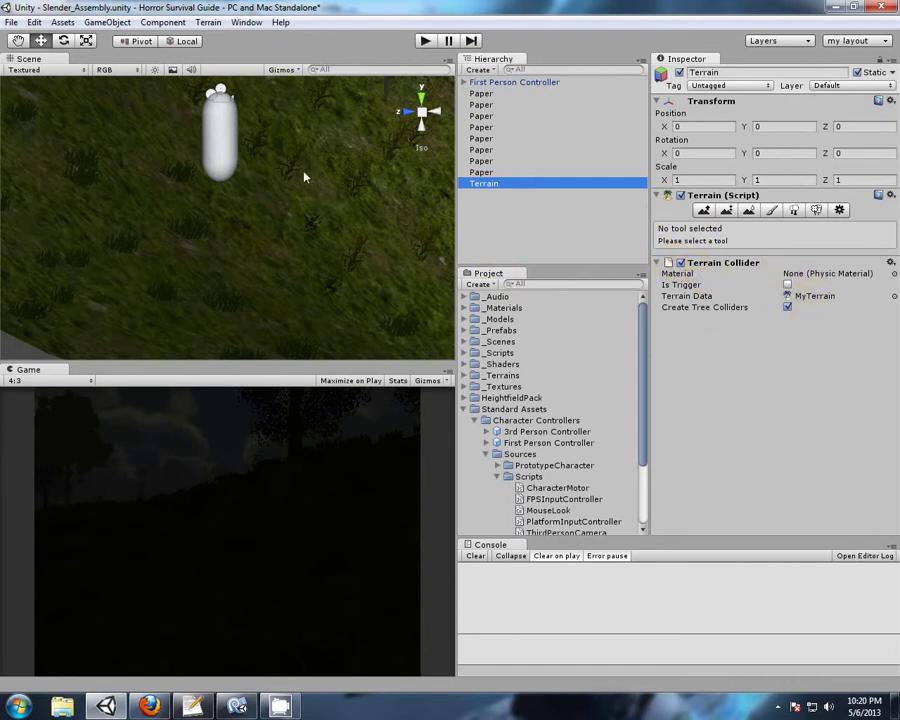
{"action": "left_click_drag", "start_coordinate": [249, 269], "coordinate": [307, 224], "text": "alt"}
{"action": "right_click_drag", "start_coordinate": [307, 224], "coordinate": [208, 181]}
{"action": "left_click", "coordinate": [425, 43]}
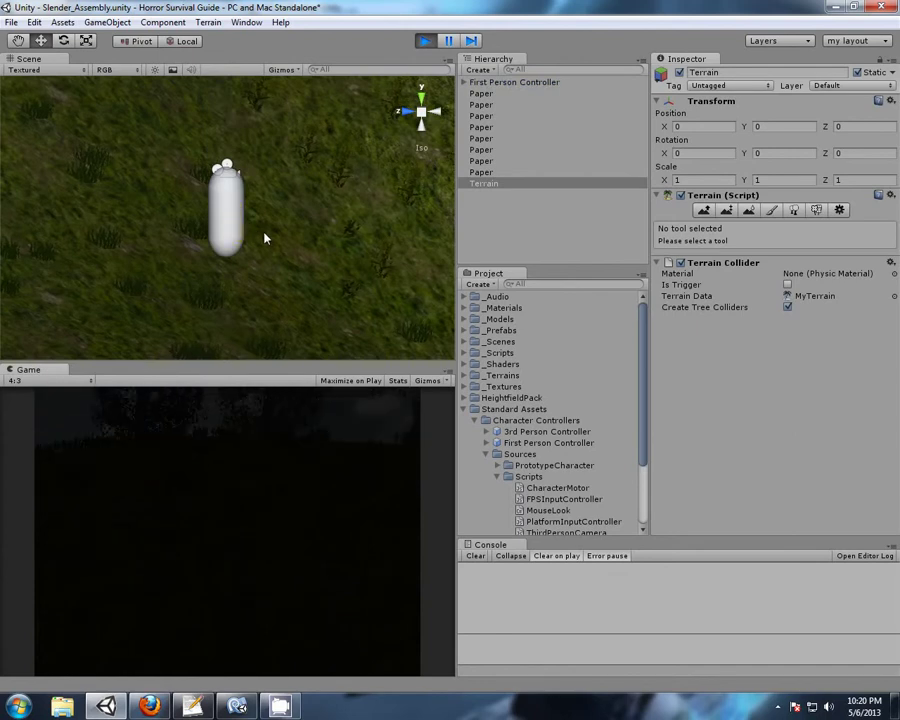
{"action": "left_click", "coordinate": [488, 237]}
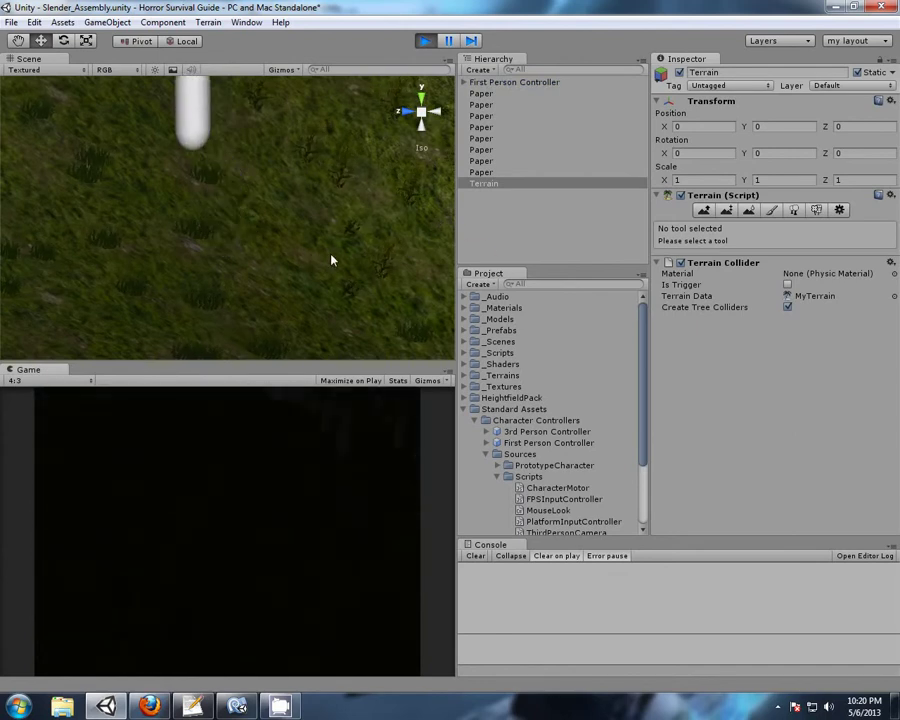
{"action": "left_click", "coordinate": [605, 333]}
{"action": "left_click", "coordinate": [4, 368]}
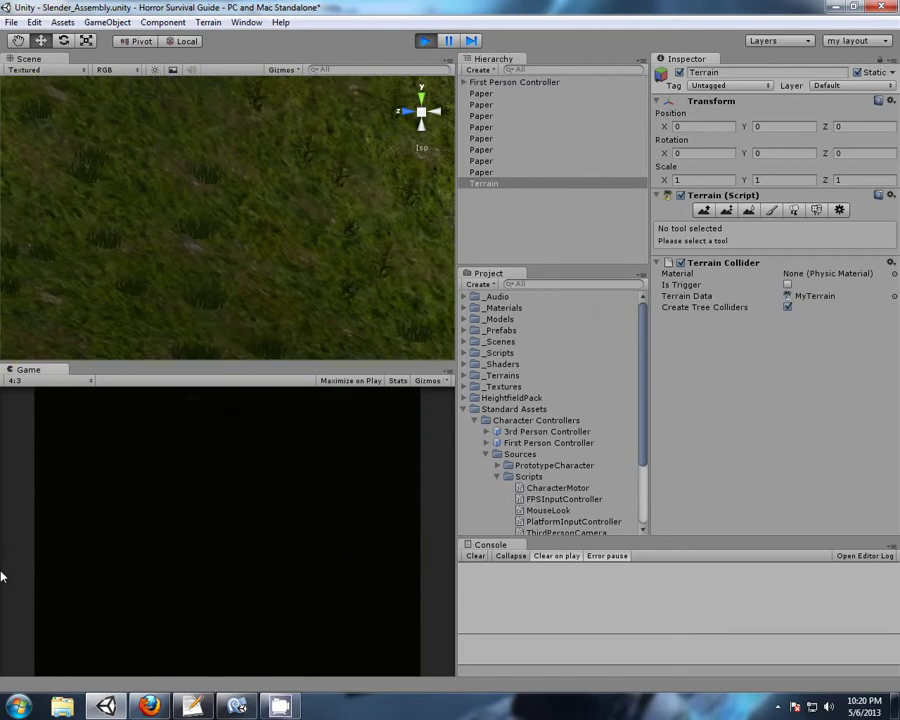
{"action": "left_click", "coordinate": [508, 675]}
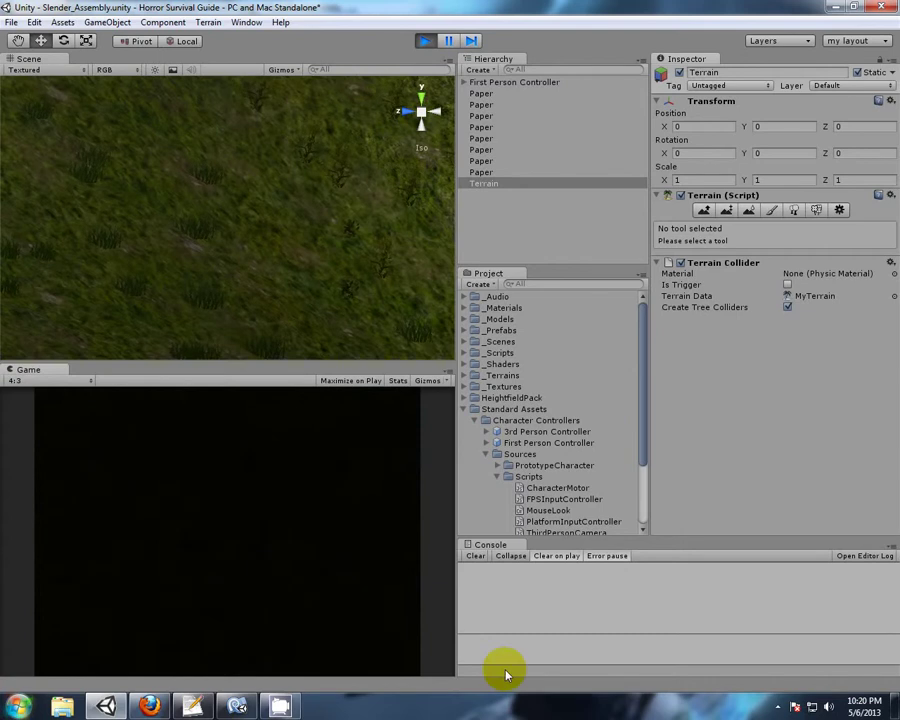
{"action": "left_click", "coordinate": [412, 80]}
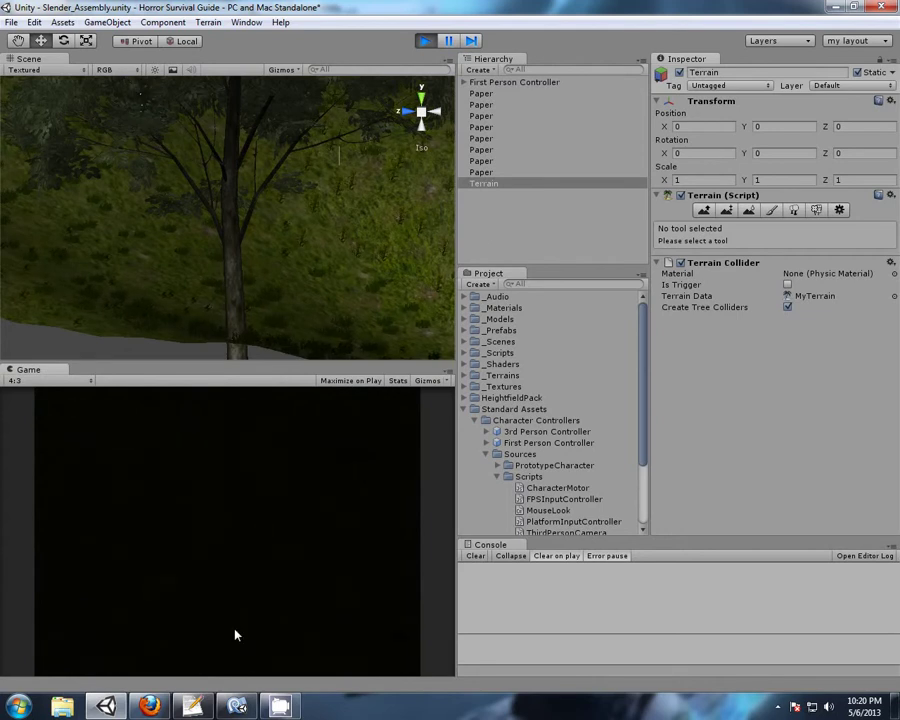
{"action": "key", "text": "w"}
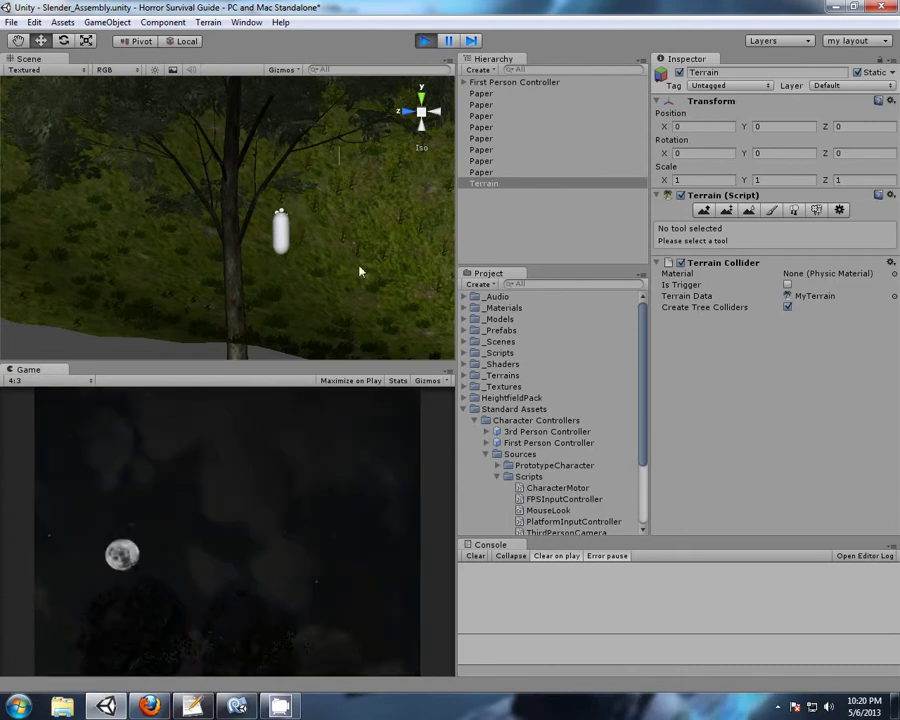
{"action": "left_click", "coordinate": [425, 41]}
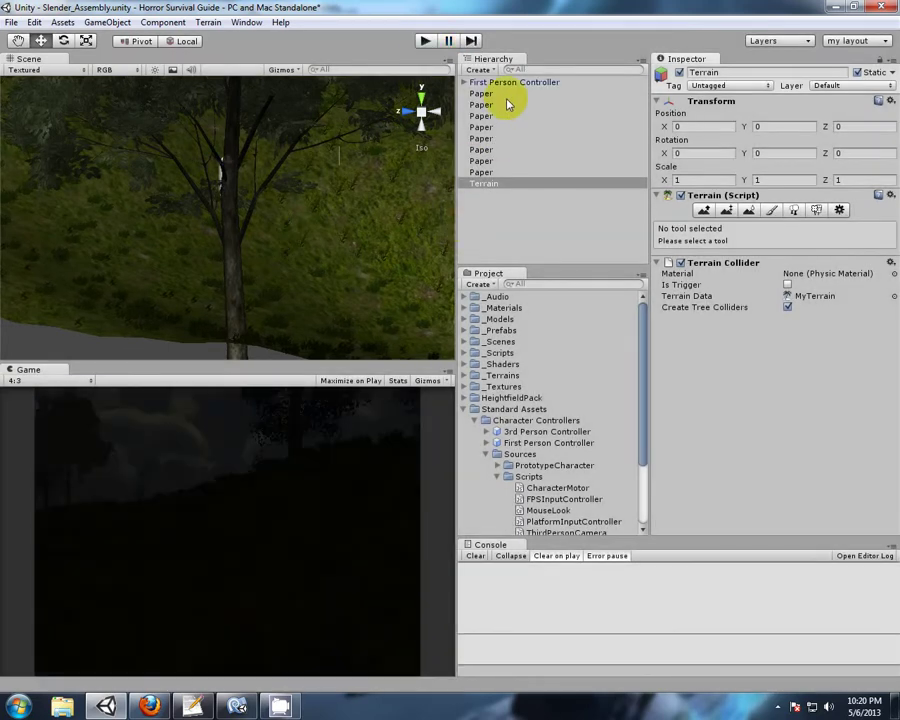
Rename the First Person Controller object to Player.
{"action": "left_click", "coordinate": [514, 82]}
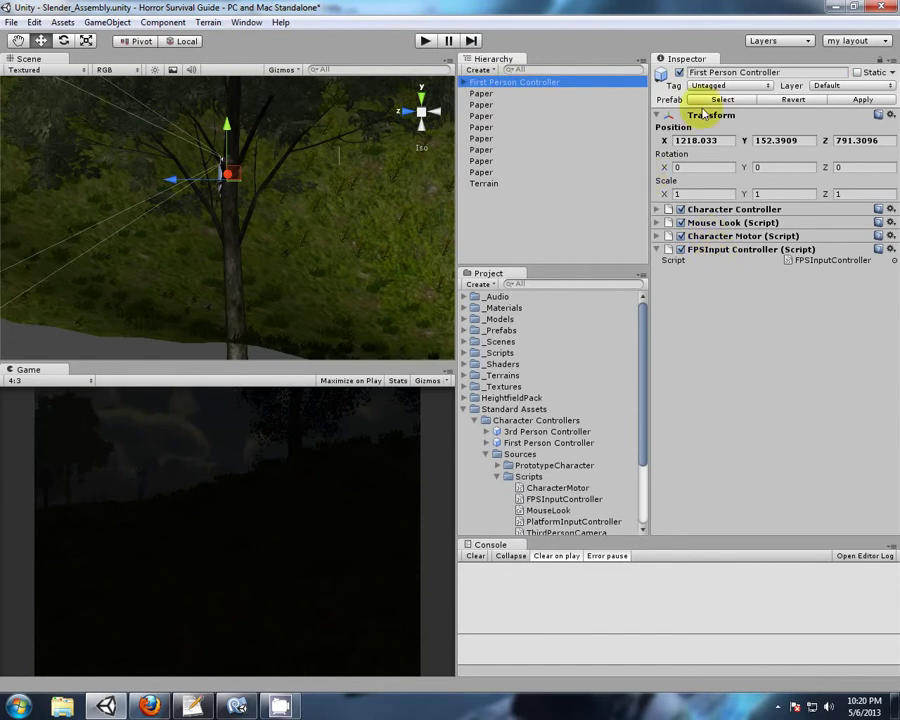
{"action": "left_click", "coordinate": [786, 72]}
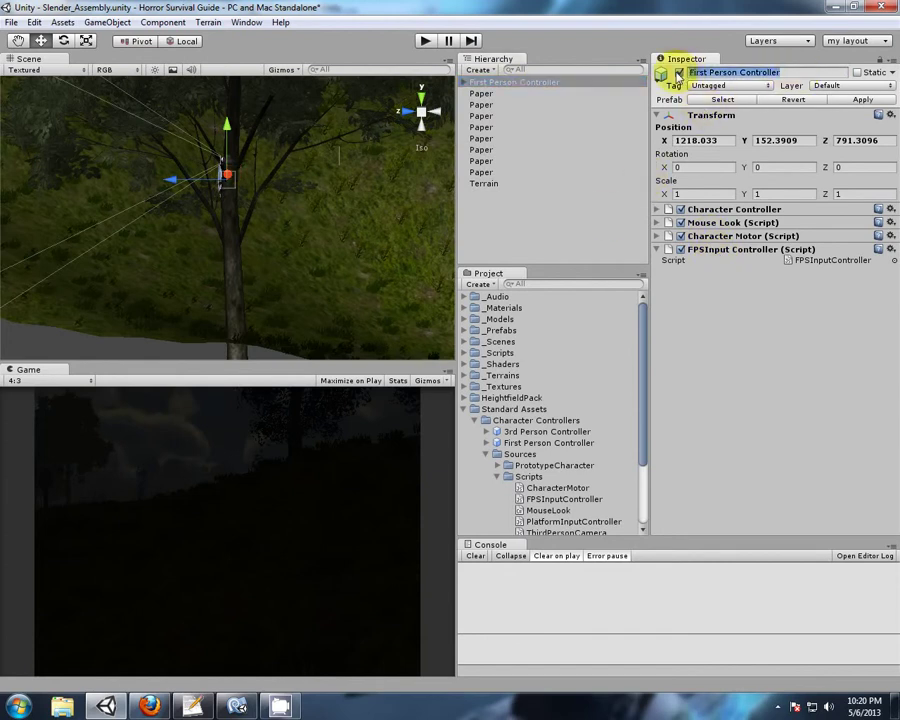
{"action": "type", "text": "Player"}
{"action": "key", "text": "Return"}
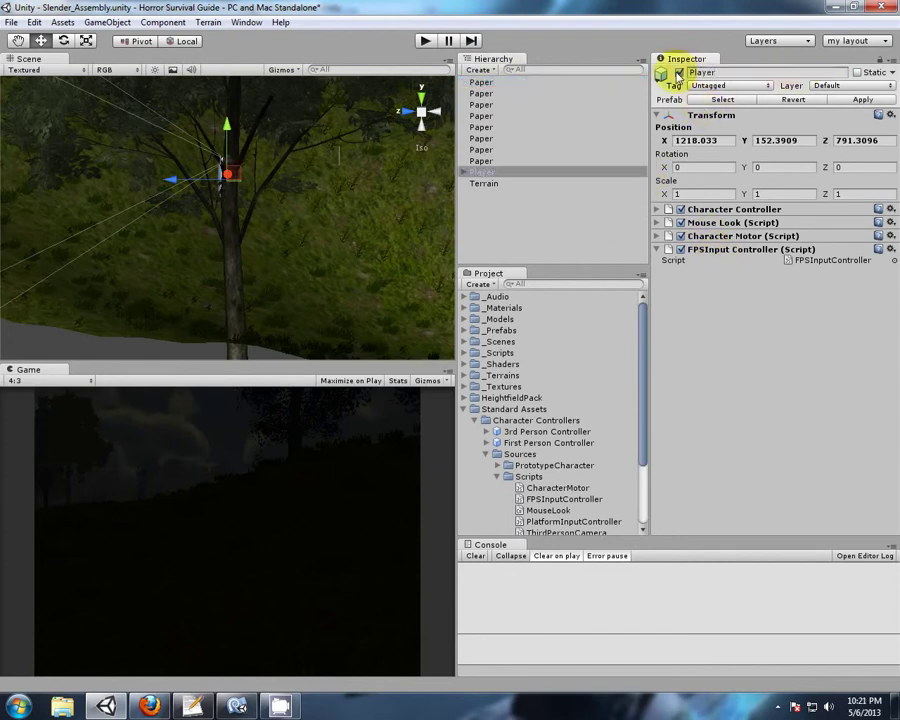
Play-test the Player walking and looking around on the terrain, stopping play mode at the end.
{"action": "left_click", "coordinate": [497, 216]}
{"action": "left_click", "coordinate": [488, 184]}
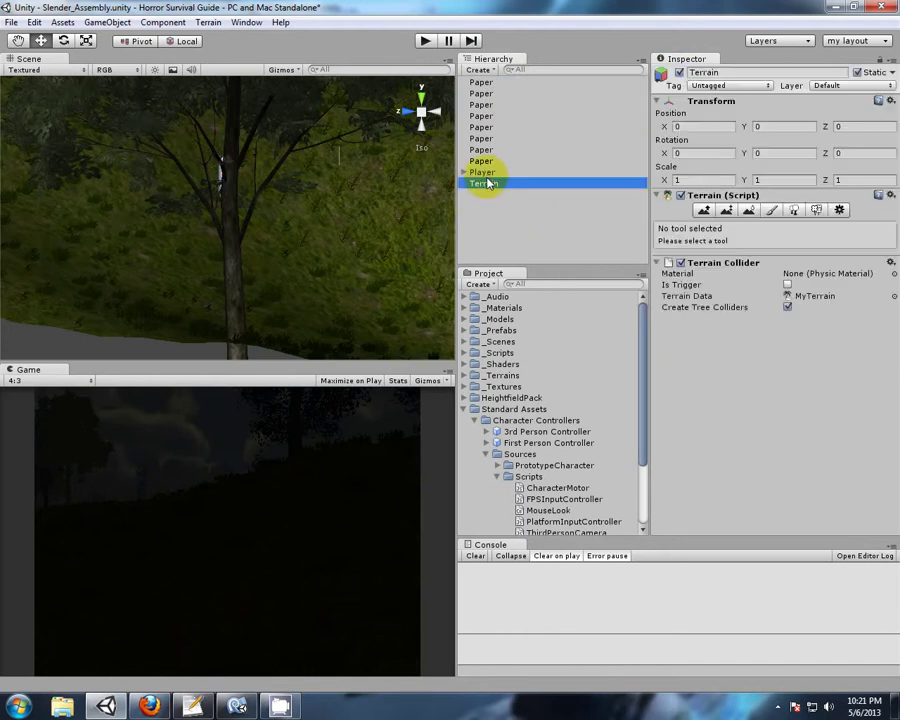
{"action": "left_click", "coordinate": [486, 172]}
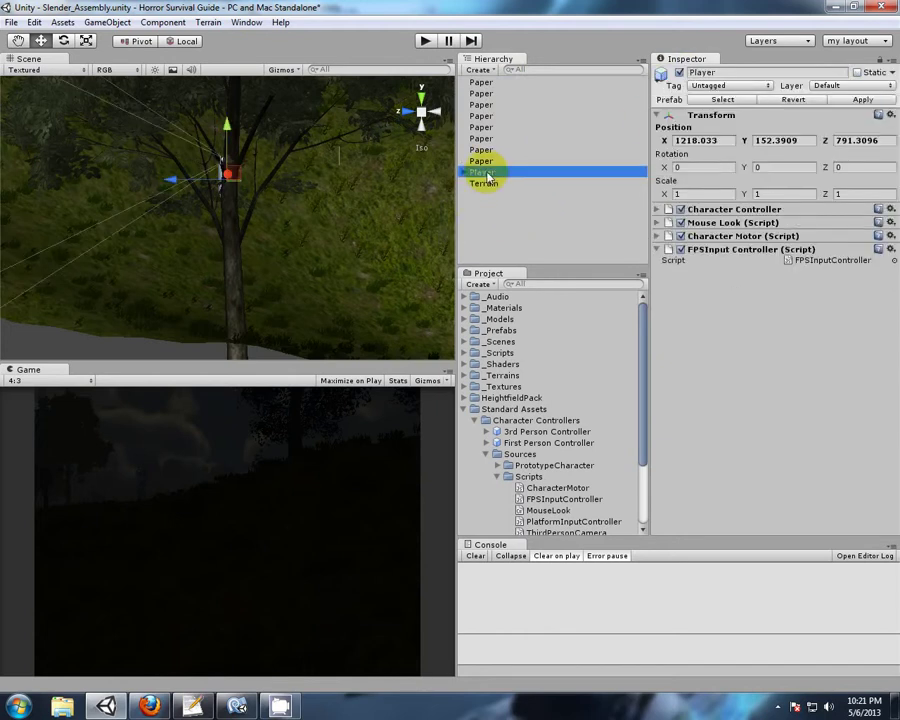
{"action": "left_click", "coordinate": [425, 41]}
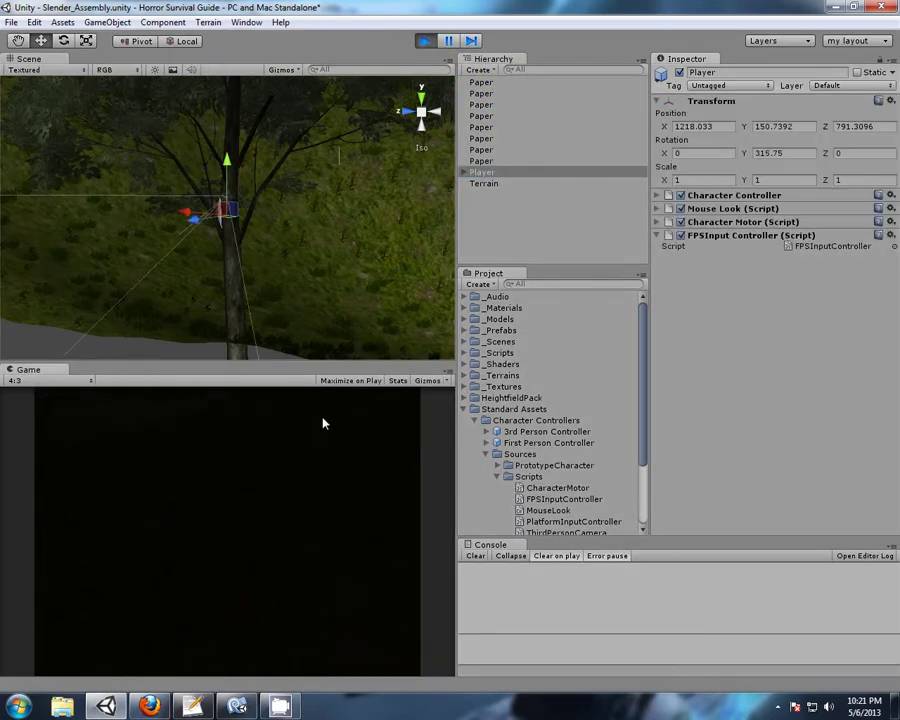
{"action": "key", "text": "w"}
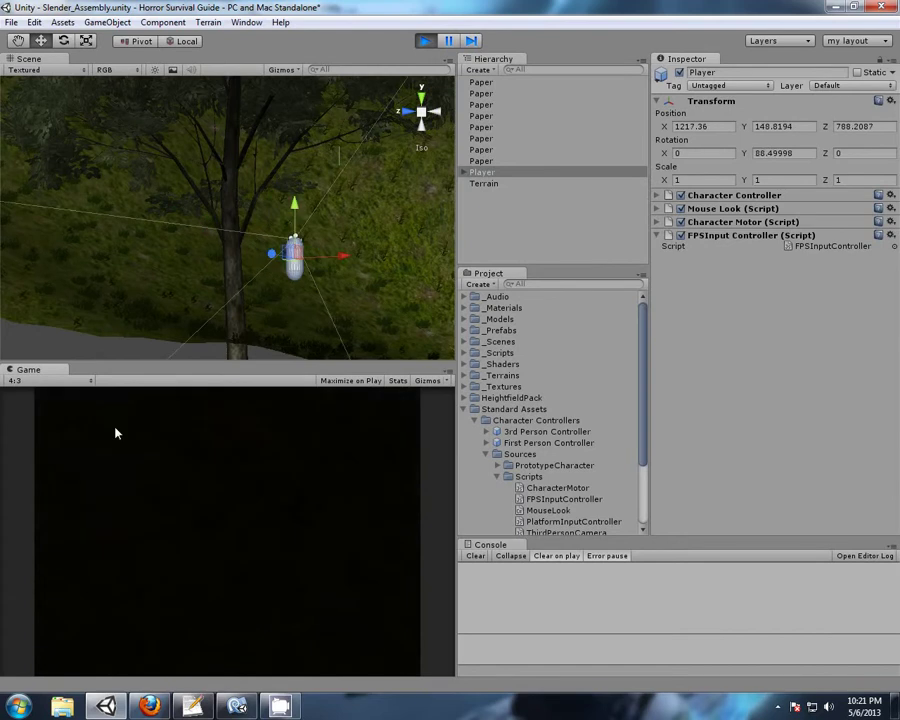
{"action": "left_click", "coordinate": [139, 395]}
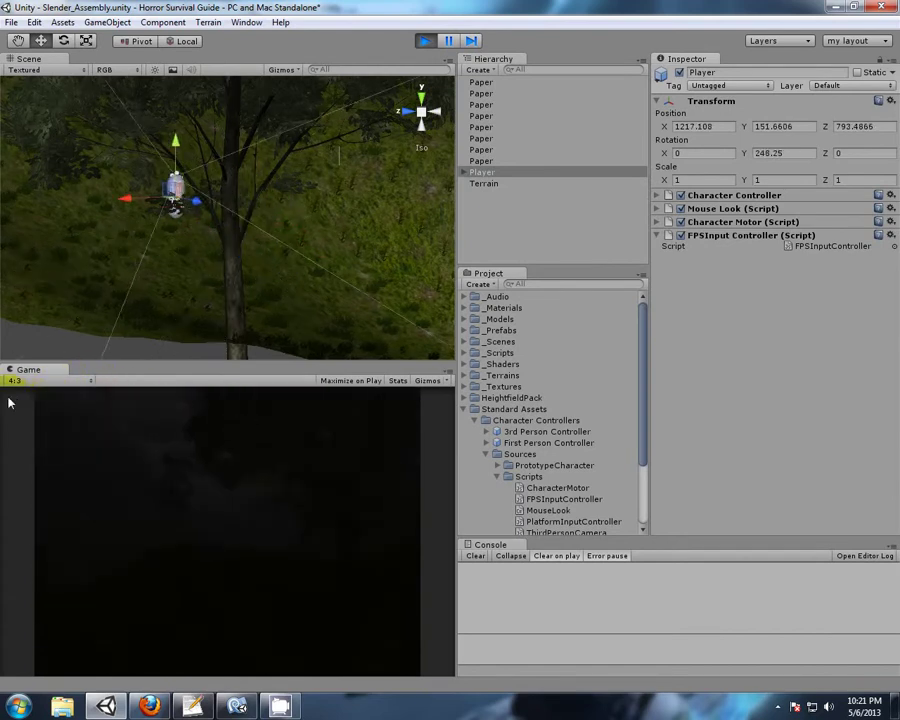
{"action": "key", "text": "w"}
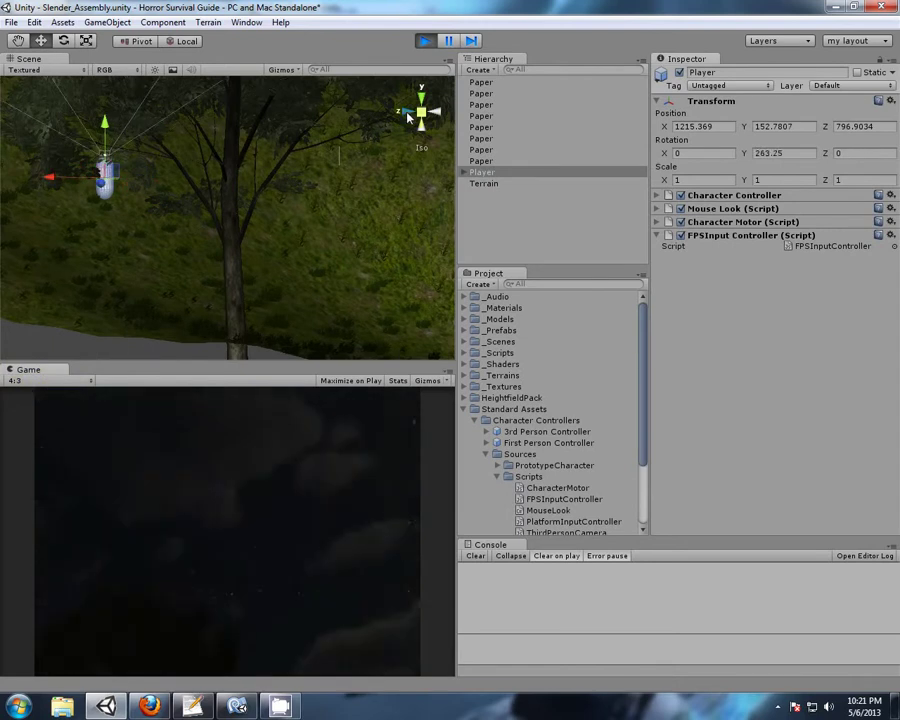
{"action": "left_click", "coordinate": [424, 41]}
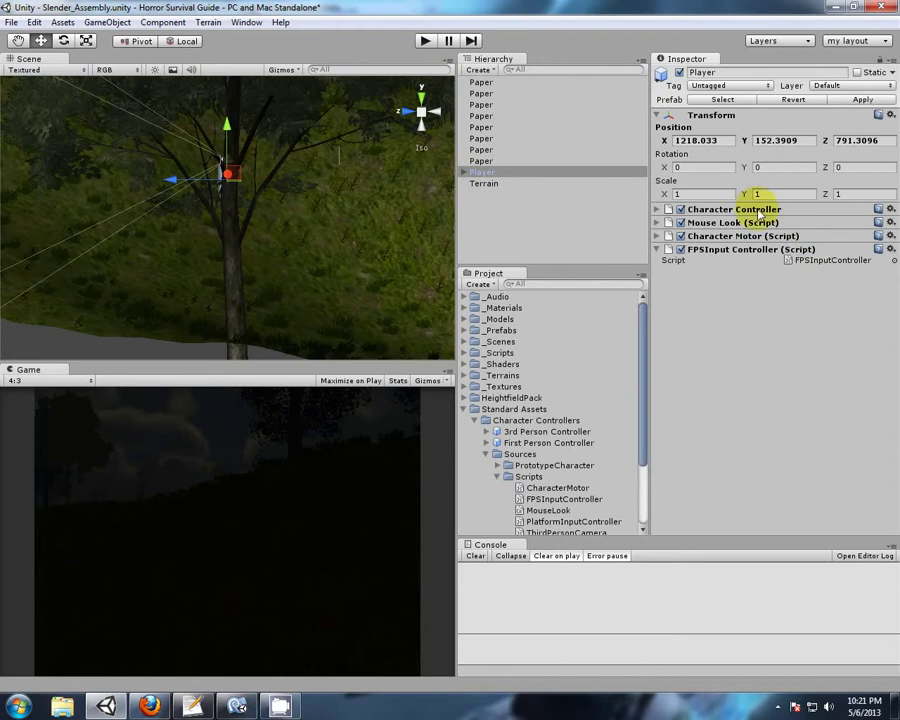
Create a Spotlight and parent it to the Player's Main Camera.
{"action": "left_click", "coordinate": [464, 177]}
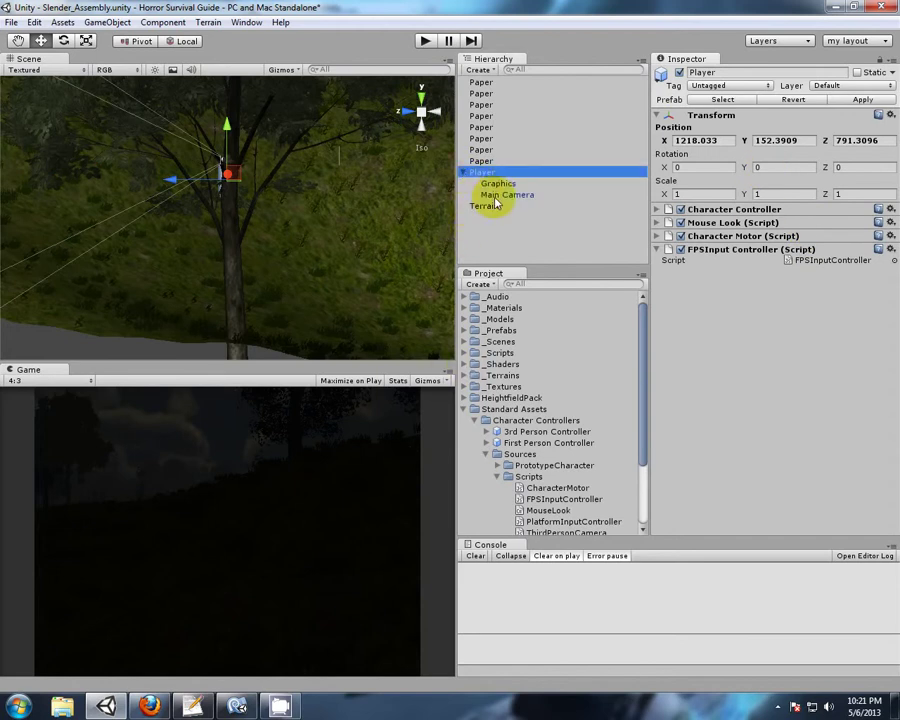
{"action": "left_click", "coordinate": [498, 195]}
{"action": "left_click", "coordinate": [503, 233]}
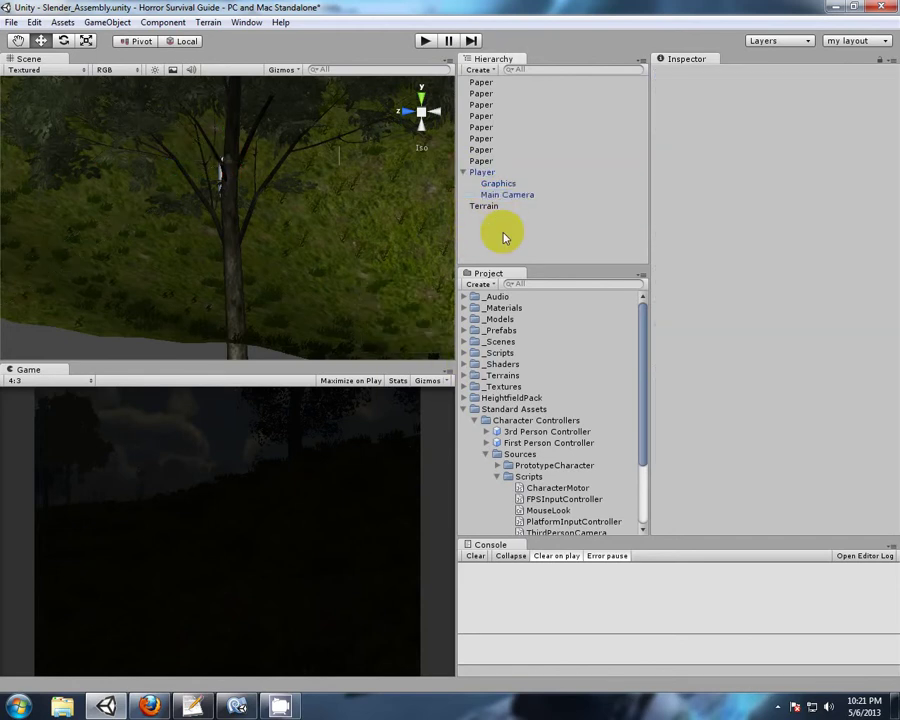
{"action": "left_click", "coordinate": [478, 70]}
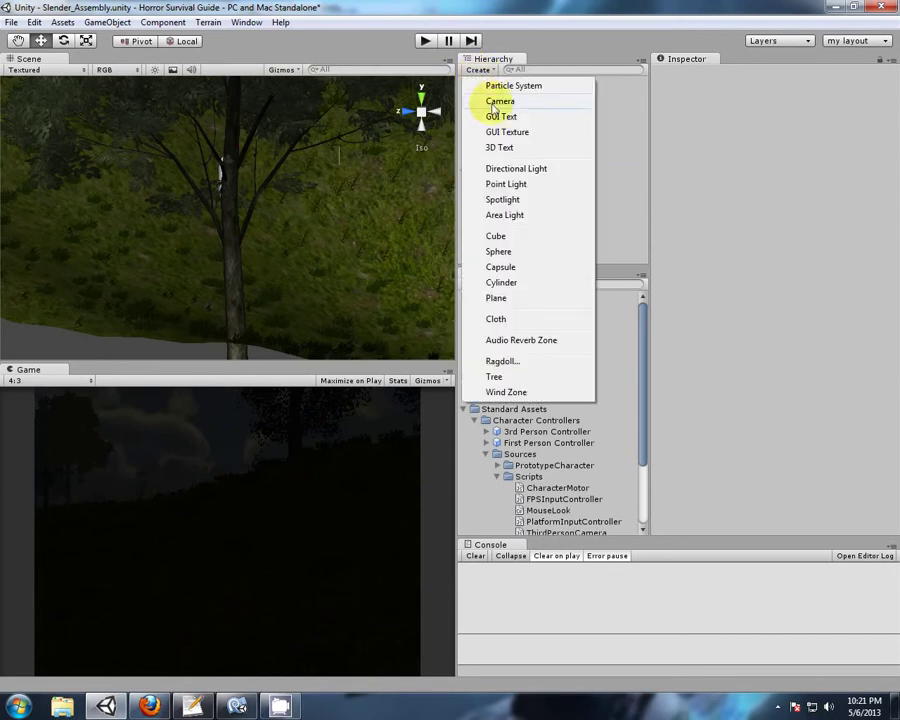
{"action": "left_click", "coordinate": [511, 201]}
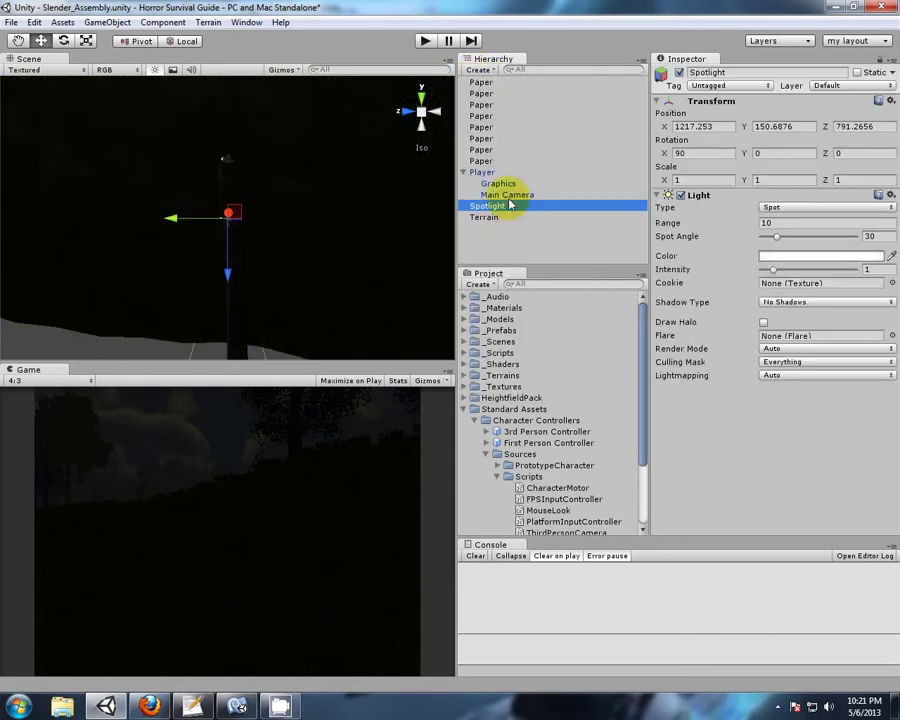
{"action": "mouse_move", "coordinate": [492, 207]}
{"action": "left_mouse_down"}
{"action": "mouse_move", "coordinate": [518, 198]}
{"action": "mouse_move", "coordinate": [508, 197]}
{"action": "left_mouse_up"}
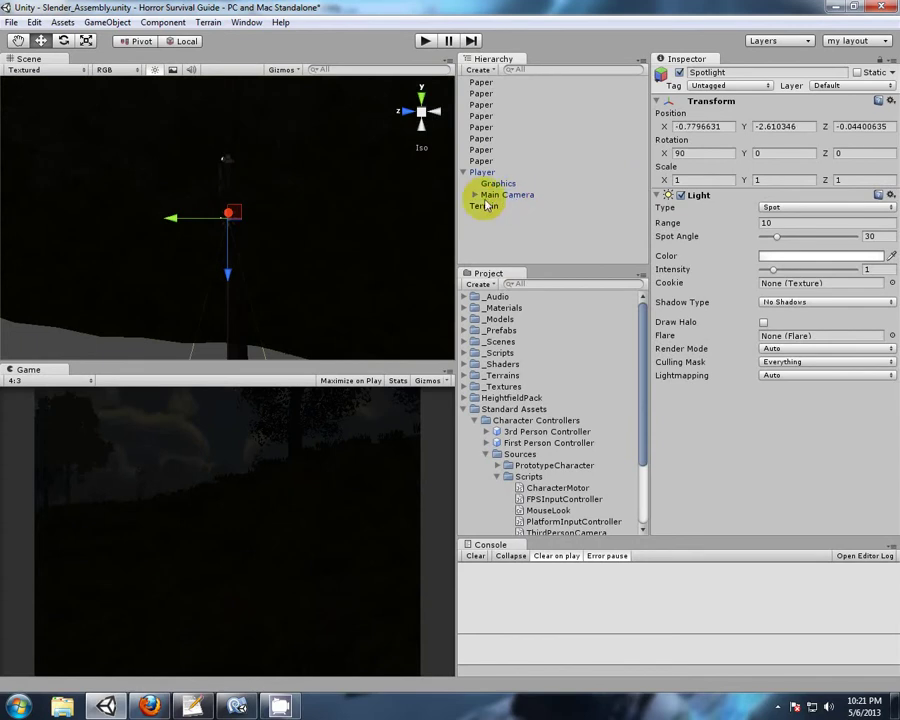
{"action": "left_click", "coordinate": [475, 195]}
{"action": "left_click", "coordinate": [508, 207]}
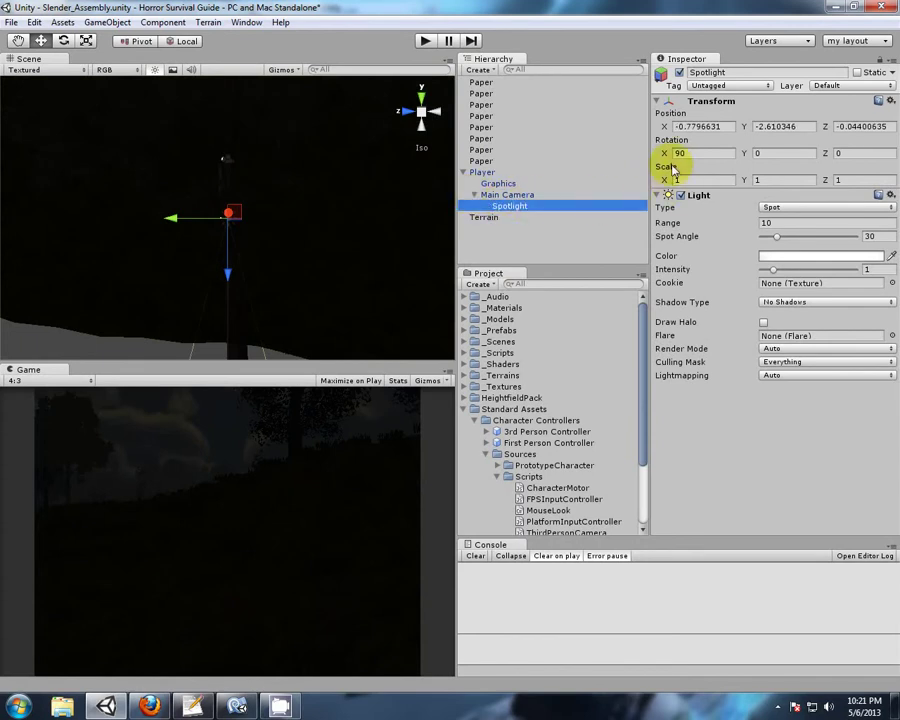
Align the Spotlight with the camera by setting its X rotation to 0 and its position to 0, 0, 0.
{"action": "left_click", "coordinate": [514, 196]}
{"action": "left_click", "coordinate": [517, 207]}
{"action": "left_click", "coordinate": [512, 206]}
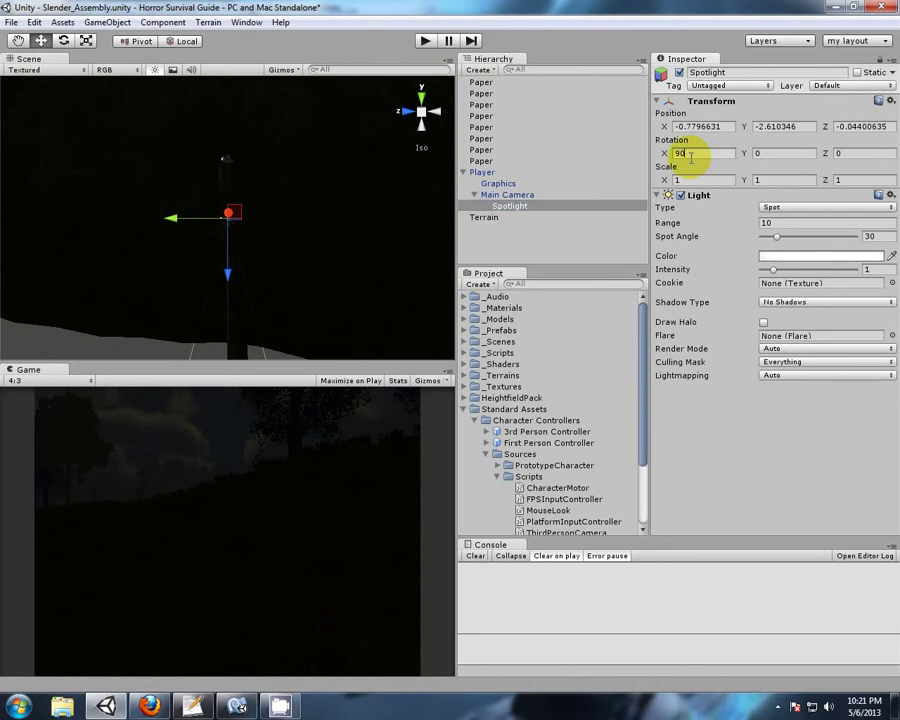
{"action": "left_click_drag", "start_coordinate": [690, 153], "coordinate": [642, 152]}
{"action": "type", "text": "0"}
{"action": "left_click_drag", "start_coordinate": [727, 126], "coordinate": [631, 126]}
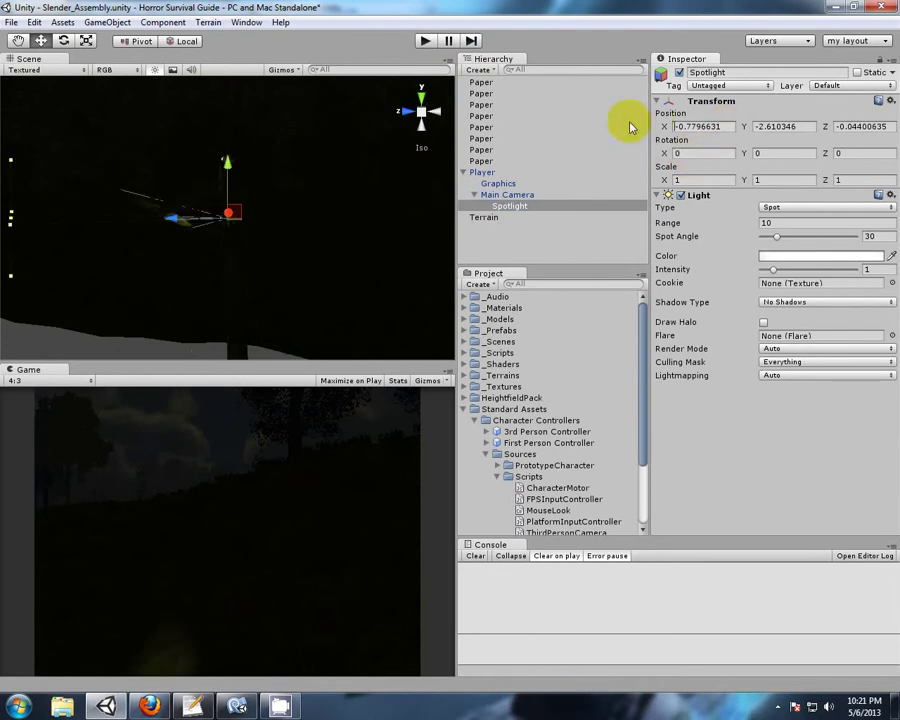
{"action": "type", "text": "00"}
{"action": "left_click", "coordinate": [770, 126]}
{"action": "type", "text": "0"}
{"action": "left_click", "coordinate": [860, 126]}
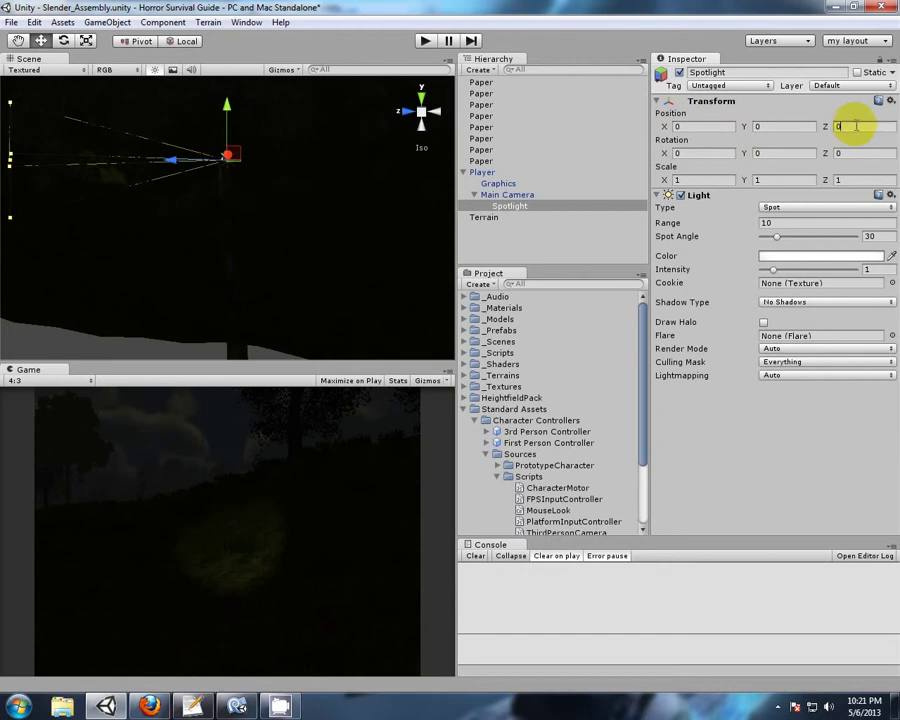
{"action": "type", "text": "0"}
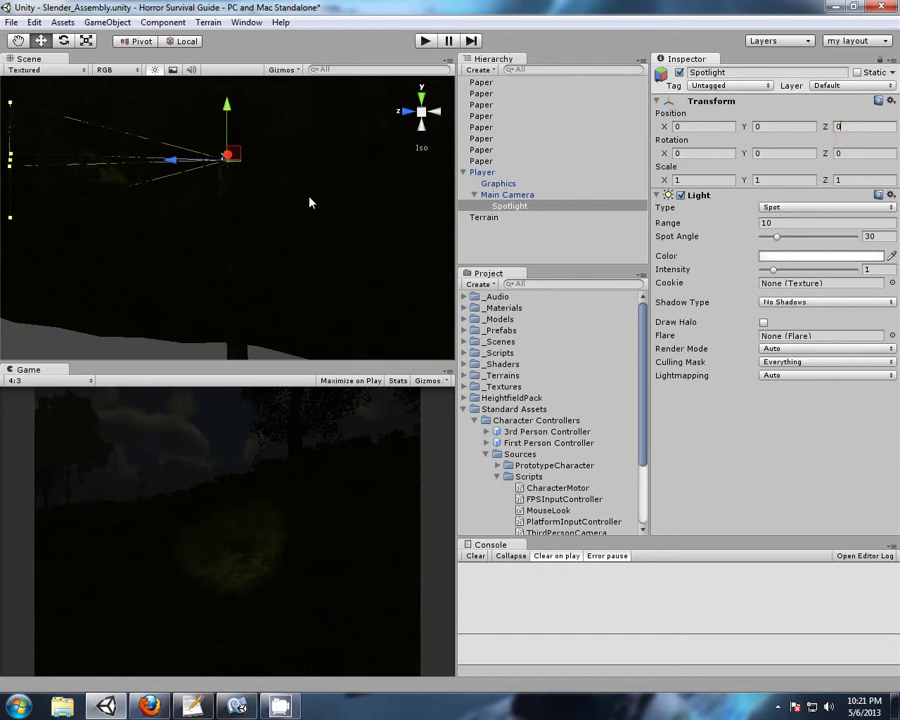
Turn off scene lighting in the Scene view and set the Spotlight's spot angle to 65.
{"action": "left_click", "coordinate": [154, 70]}
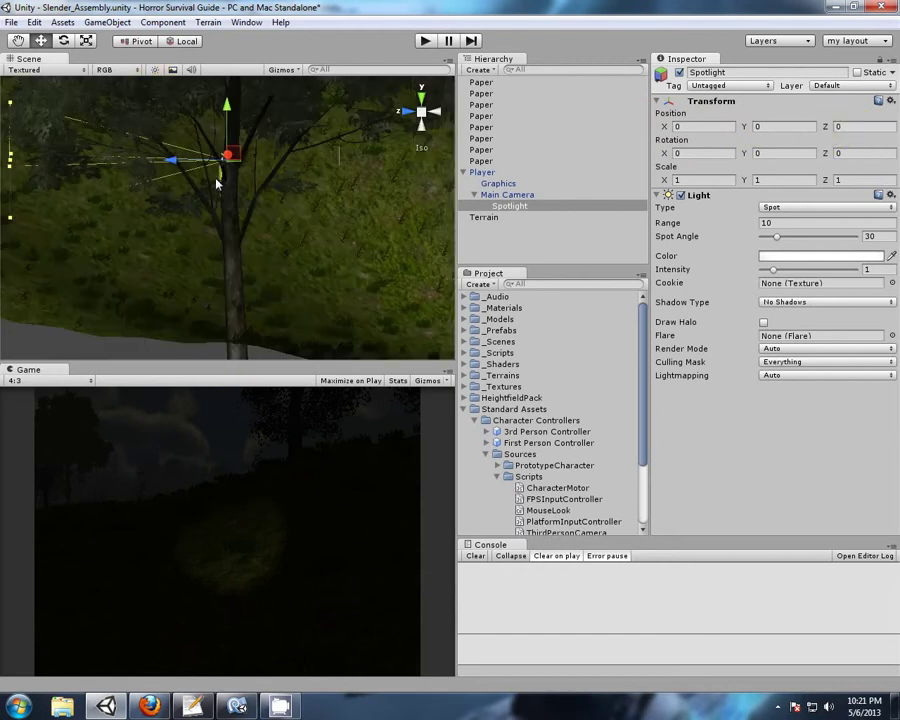
{"action": "middle_click_drag", "start_coordinate": [234, 188], "coordinate": [295, 275]}
{"action": "scroll", "coordinate": [294, 290], "scroll_direction": "up", "scroll_amount": 3}
{"action": "mouse_move", "coordinate": [338, 322]}
{"action": "left_mouse_down", "text": "alt"}
{"action": "mouse_move", "coordinate": [323, 288]}
{"action": "mouse_move", "coordinate": [352, 310]}
{"action": "mouse_move", "coordinate": [351, 336]}
{"action": "left_mouse_up", "text": "alt"}
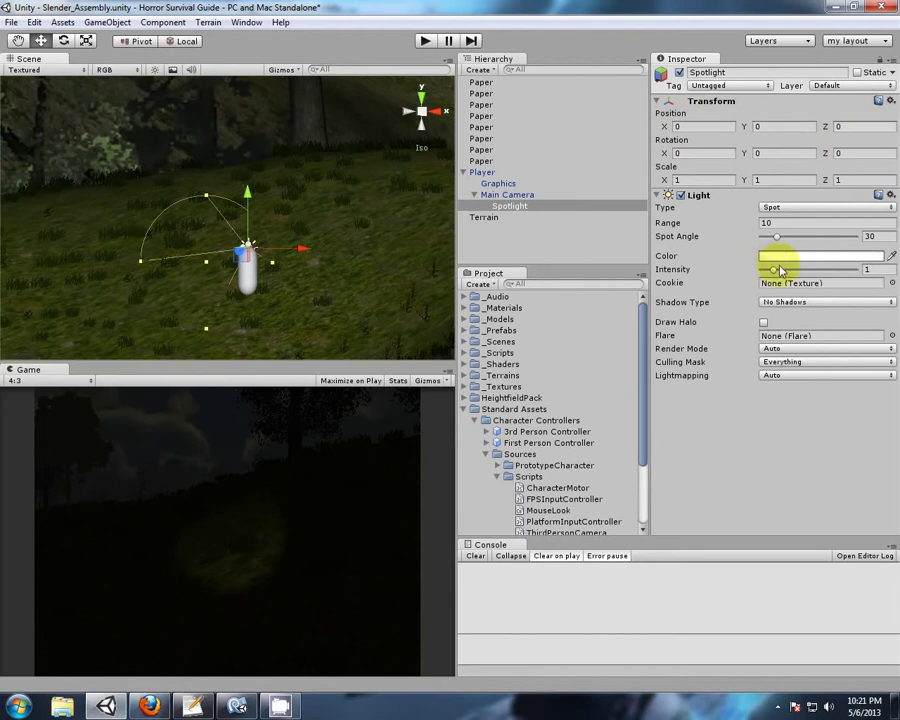
{"action": "left_click", "coordinate": [876, 238]}
{"action": "type", "text": "55"}
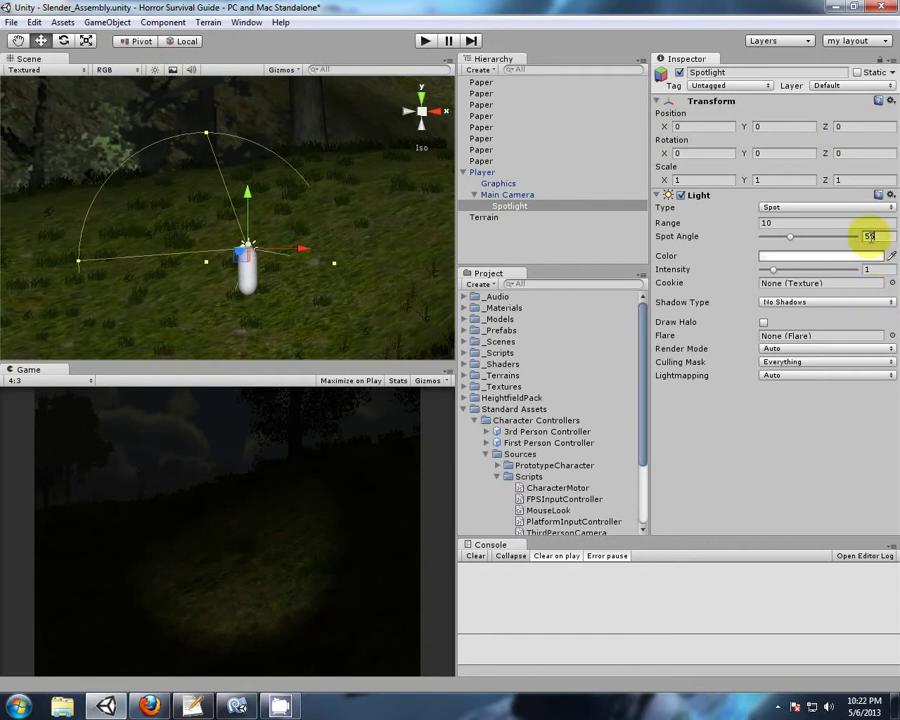
{"action": "left_click_drag", "start_coordinate": [869, 236], "coordinate": [854, 240]}
{"action": "type", "text": "6"}
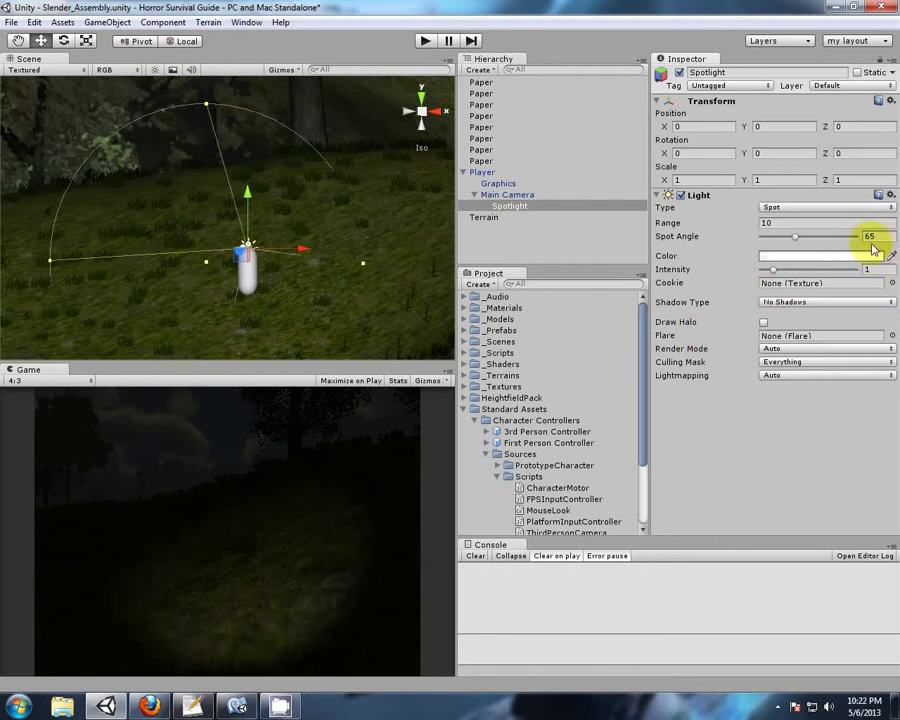
Set the Spotlight's range to 45.
{"action": "left_click", "coordinate": [777, 222]}
{"action": "left_click_drag", "start_coordinate": [777, 222], "coordinate": [727, 222]}
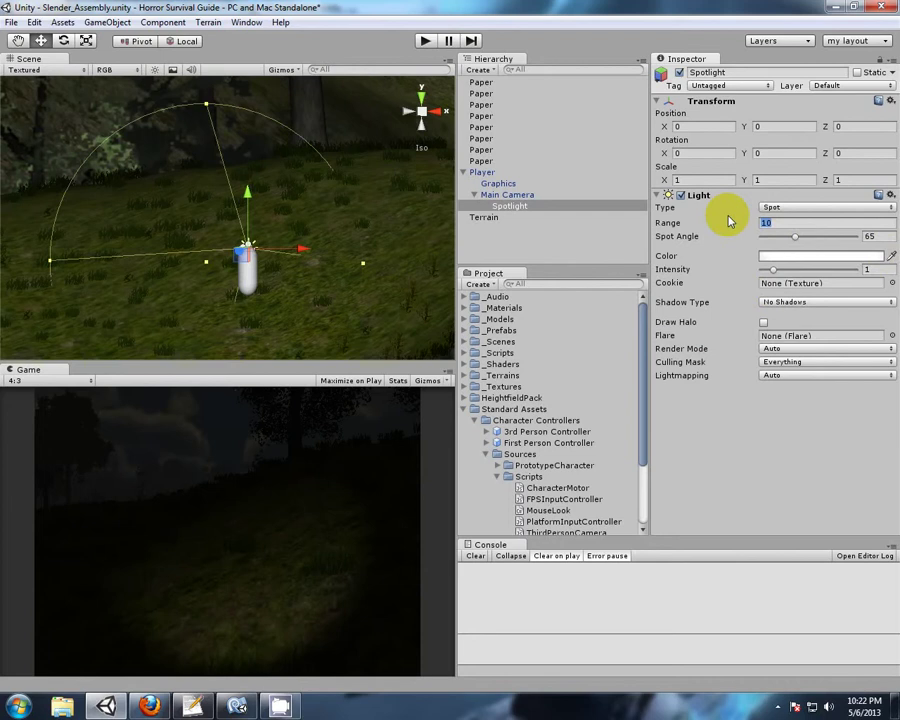
{"action": "type", "text": "45"}
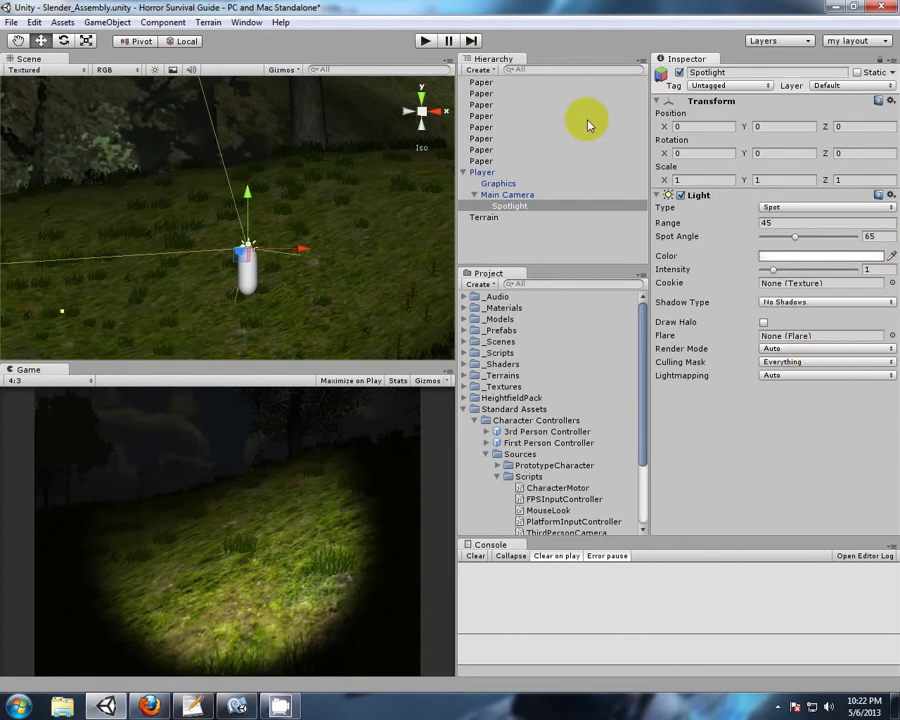
Play-test the flashlight by walking the Player over the terrain and around the papers, then stop play mode.
{"action": "left_click", "coordinate": [425, 40]}
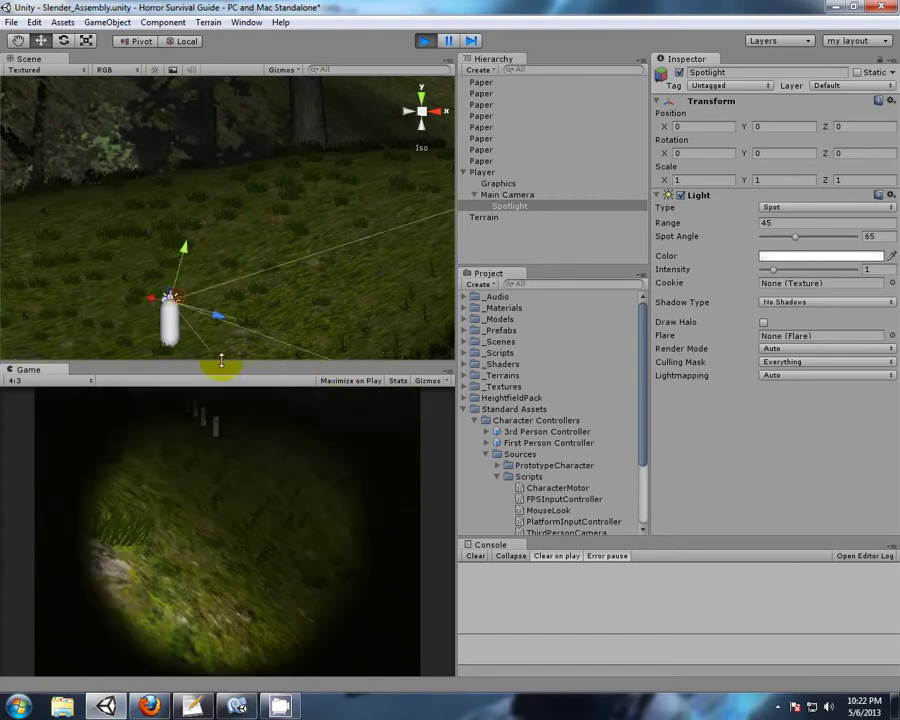
{"action": "key", "text": "w"}
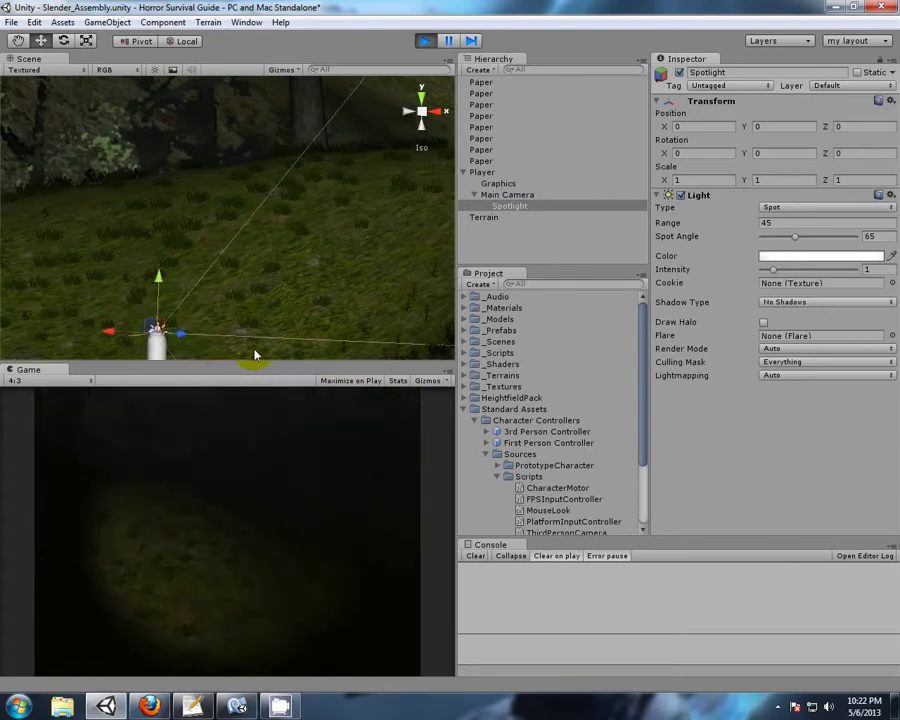
{"action": "key", "text": "w"}
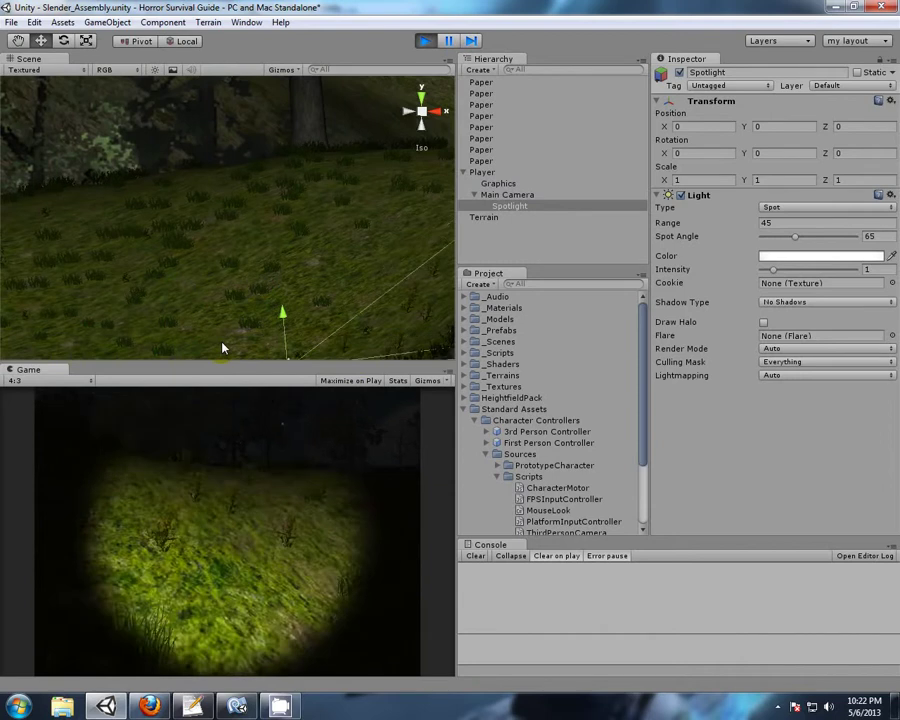
{"action": "key", "text": "w"}
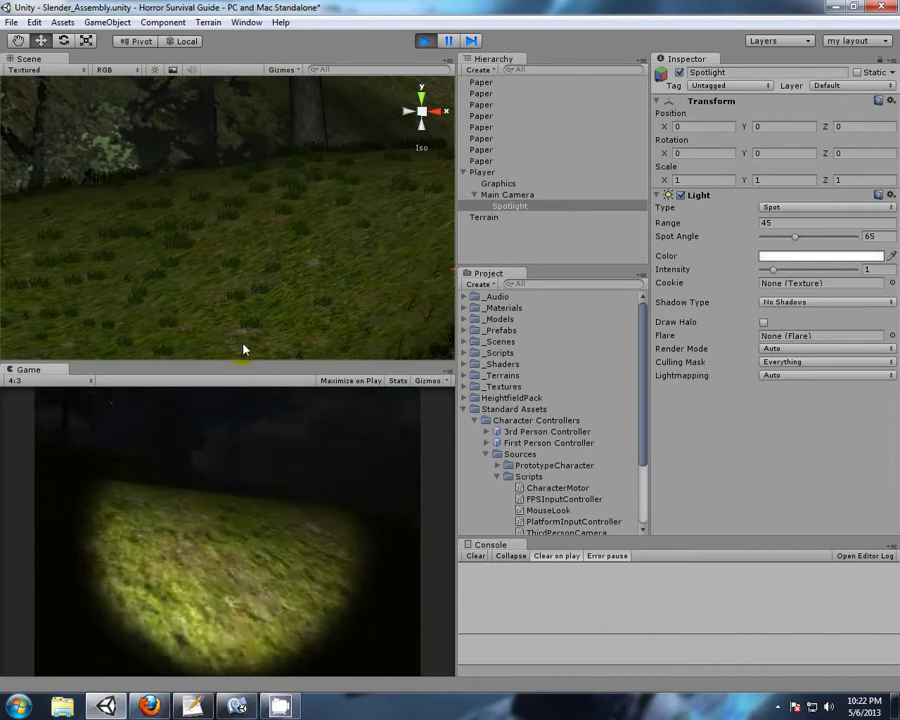
{"action": "key", "text": "w"}
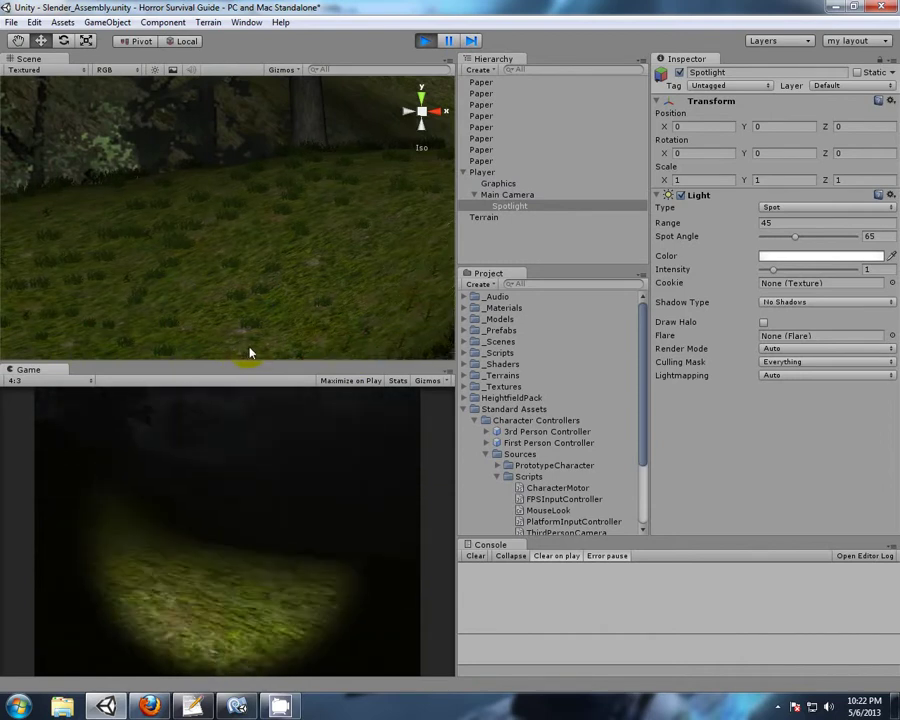
{"action": "key", "text": "w"}
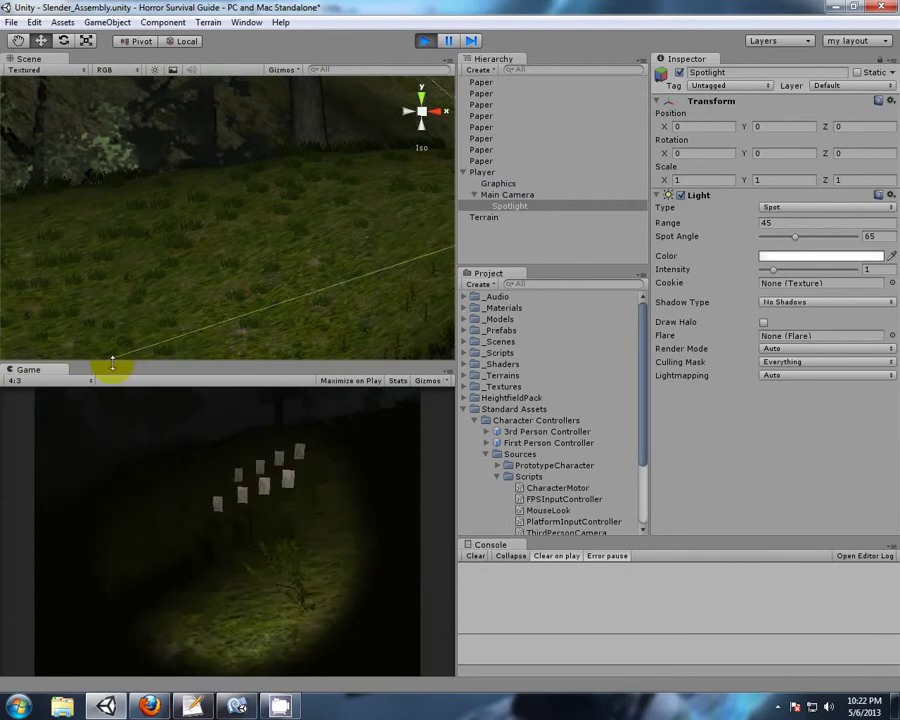
{"action": "key", "text": "w"}
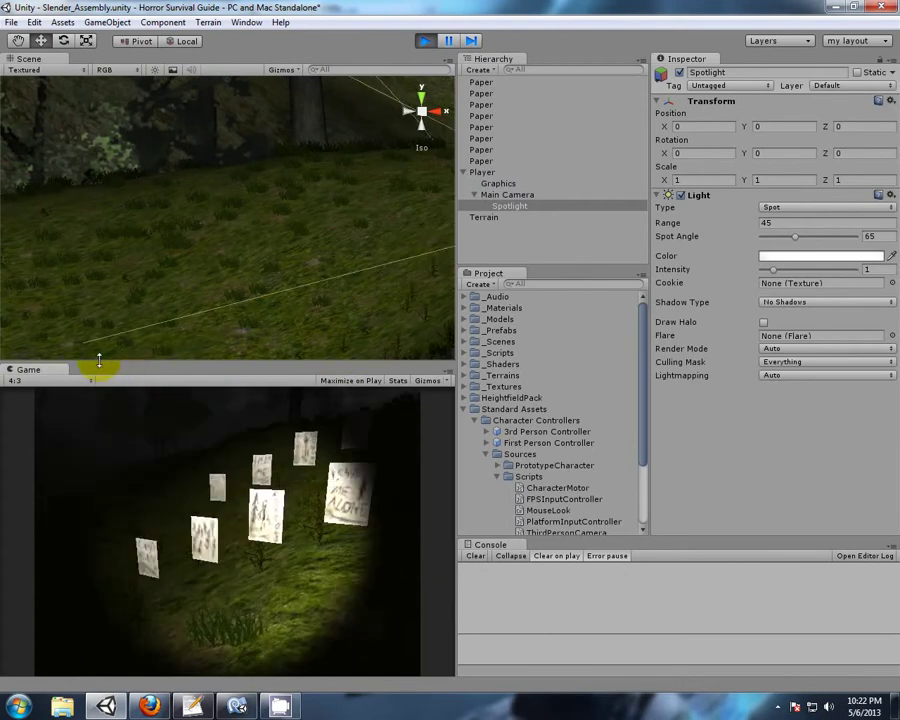
{"action": "key", "text": "s"}
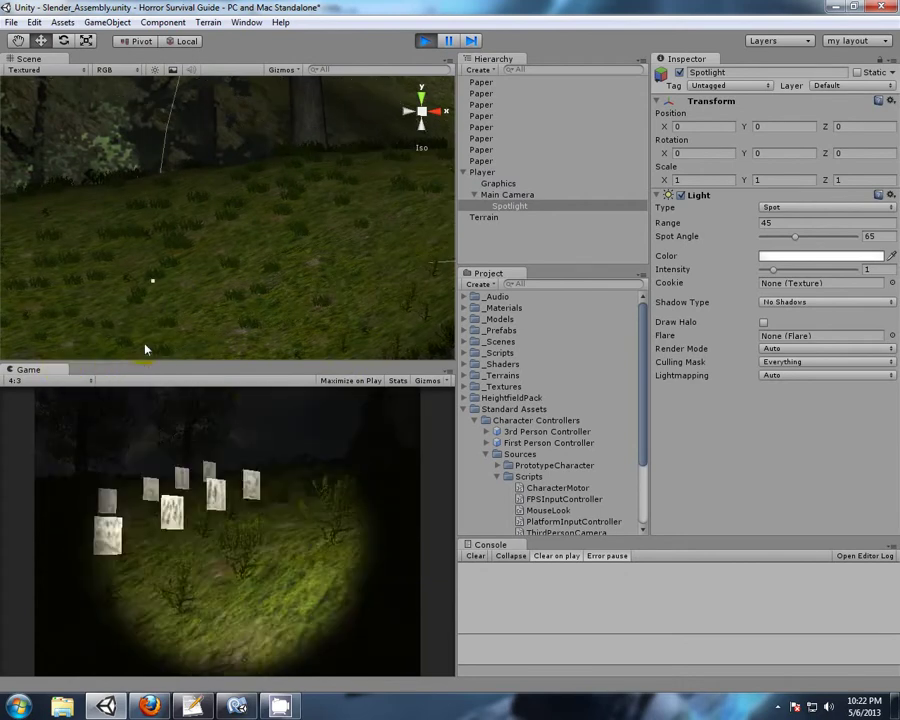
{"action": "key", "text": "s"}
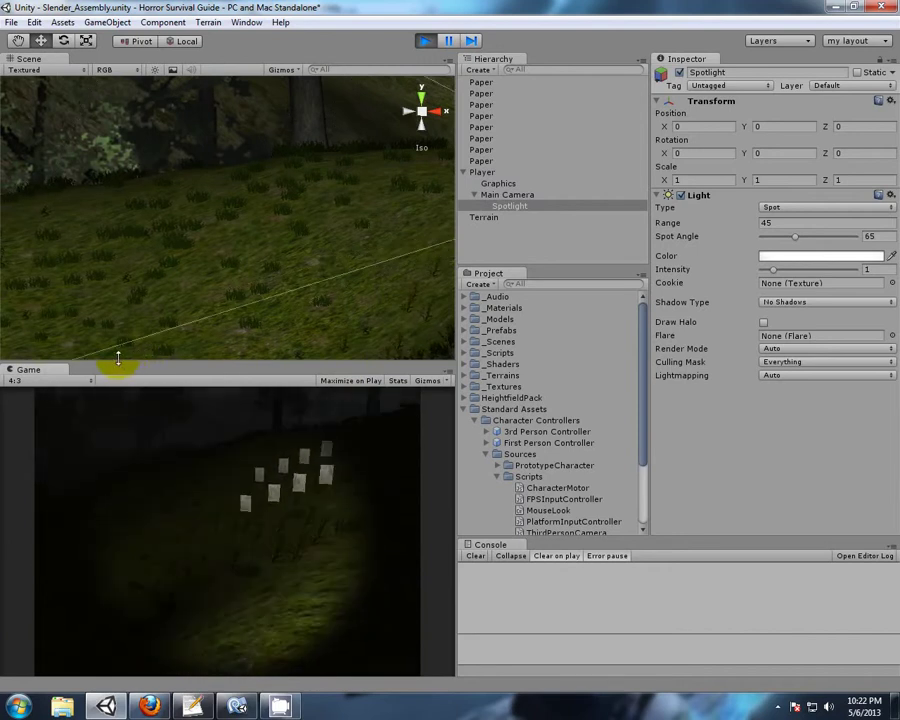
{"action": "left_click", "coordinate": [425, 41]}
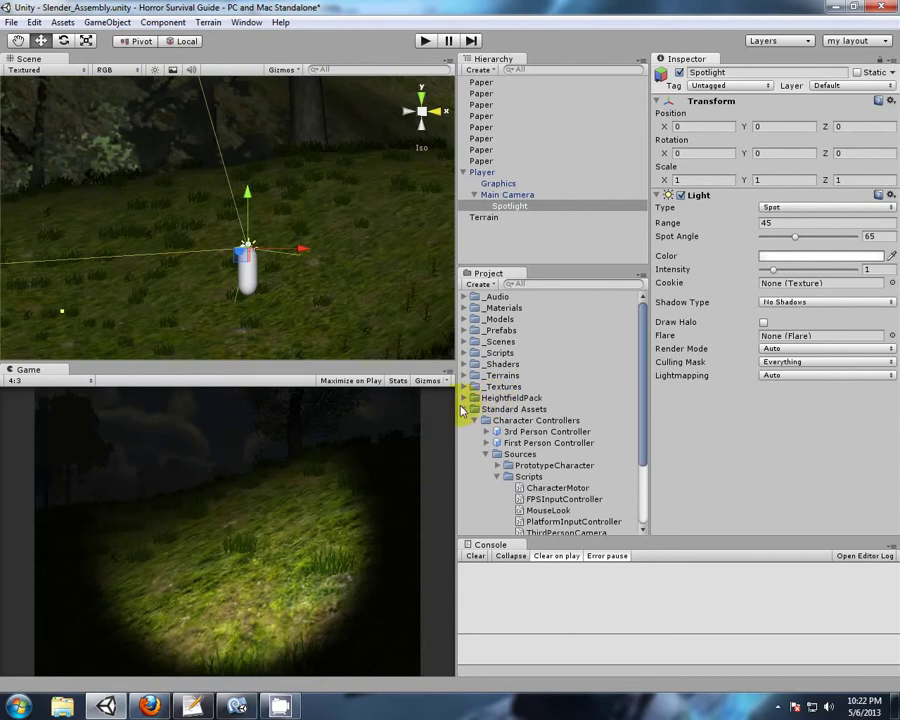
Review the PlayerHealth, NPCMovement and CollectPapers scripts in the _Scripts folder.
{"action": "left_click", "coordinate": [467, 355]}
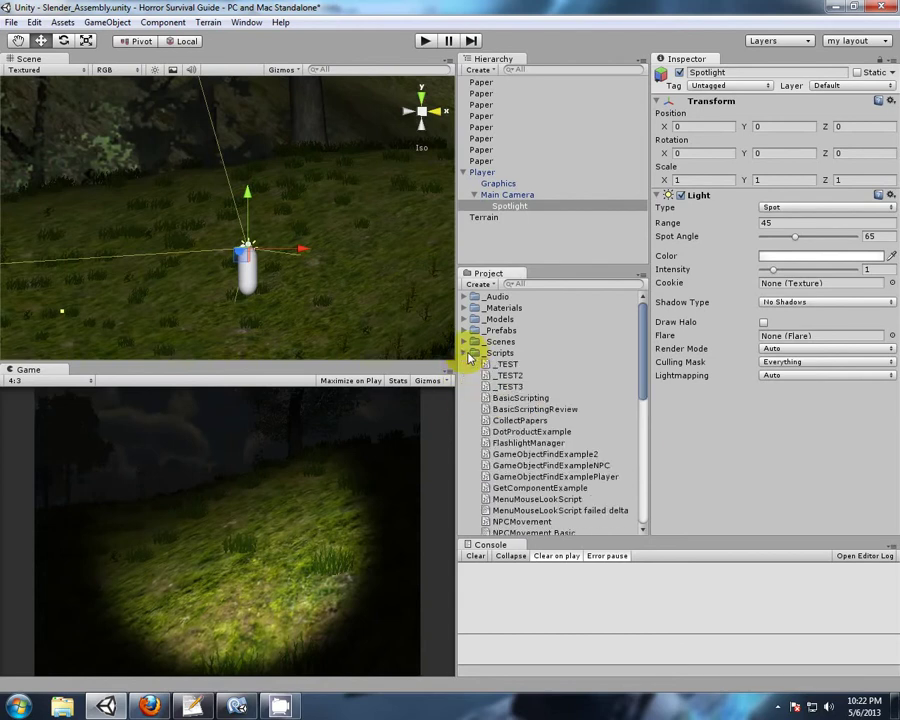
{"action": "left_click_drag", "start_coordinate": [647, 376], "coordinate": [646, 432]}
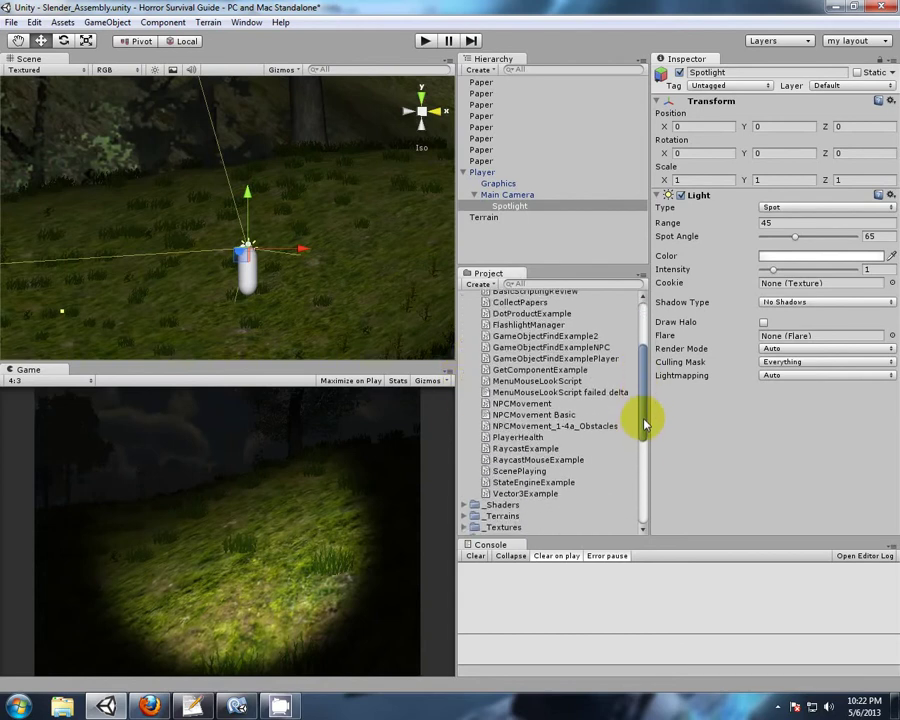
{"action": "left_click", "coordinate": [518, 437]}
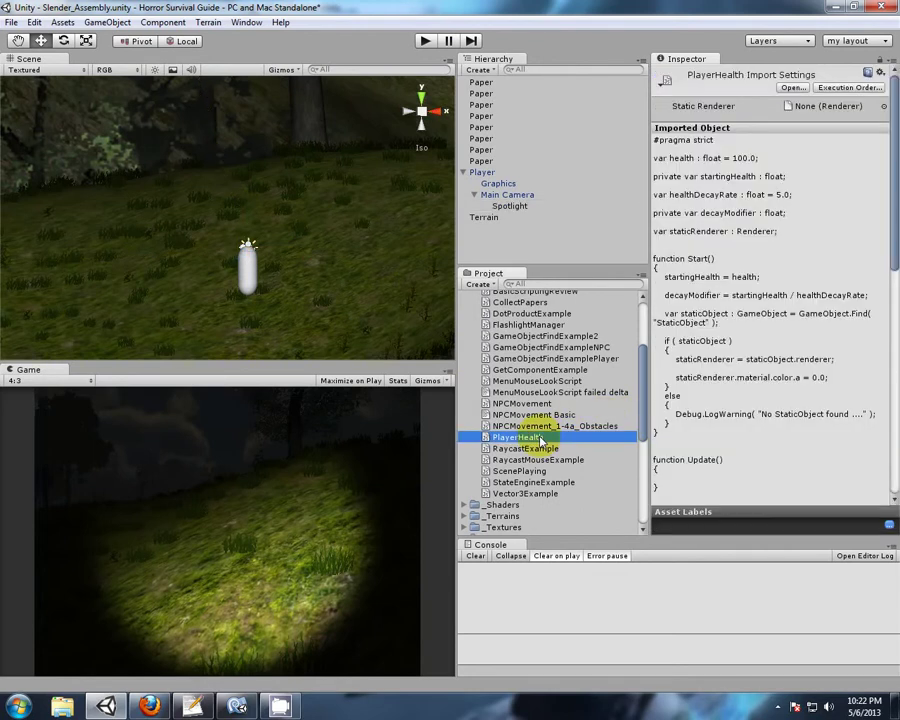
{"action": "left_click", "coordinate": [530, 404], "text": "ctrl"}
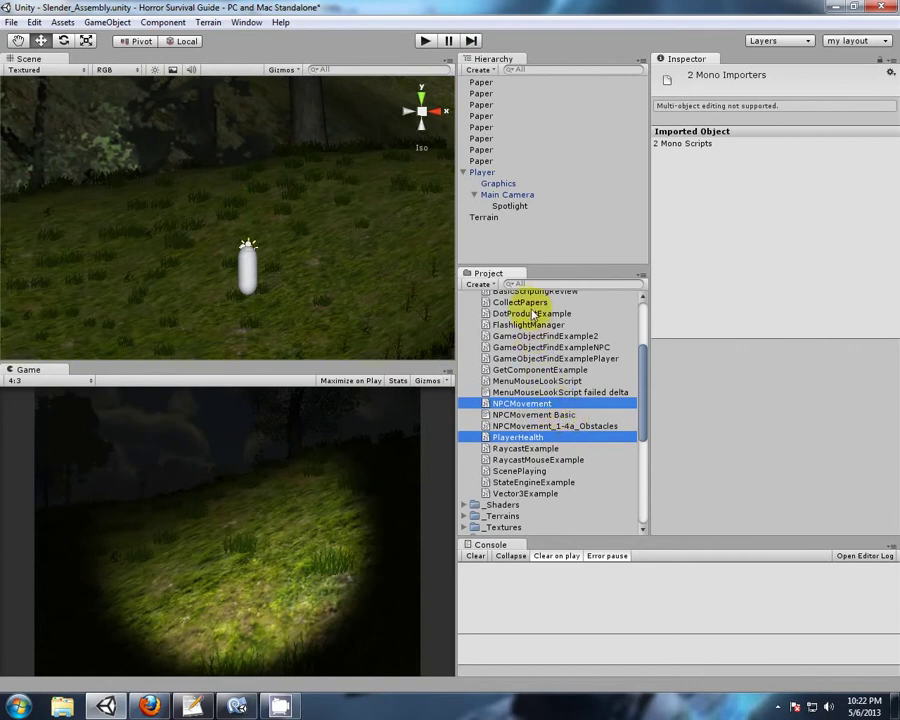
{"action": "left_click", "coordinate": [520, 302], "text": "ctrl"}
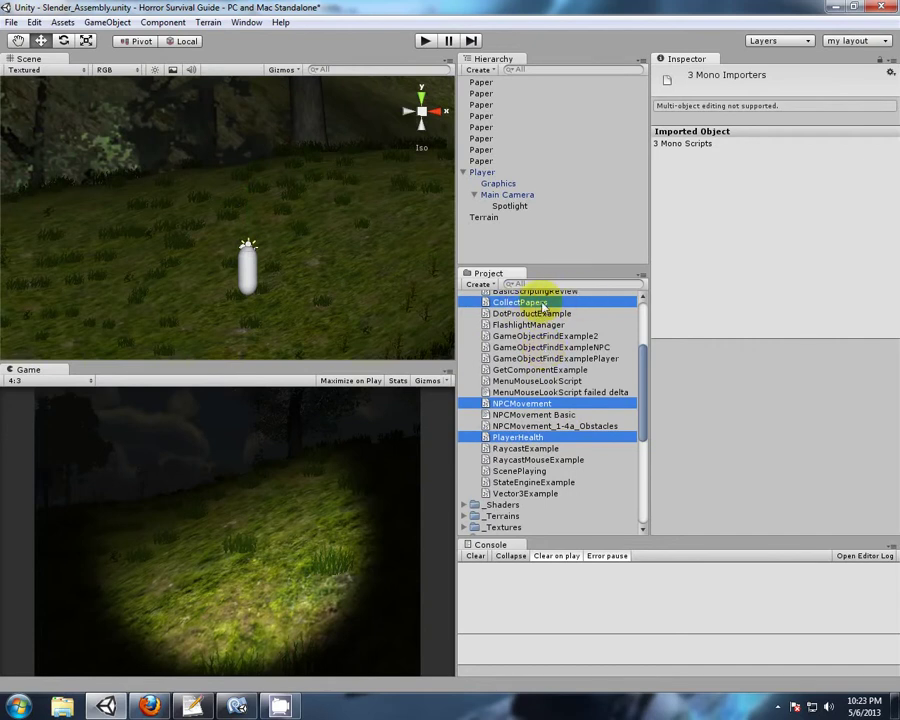
{"action": "scroll", "coordinate": [530, 322], "scroll_direction": "up", "scroll_amount": 2}
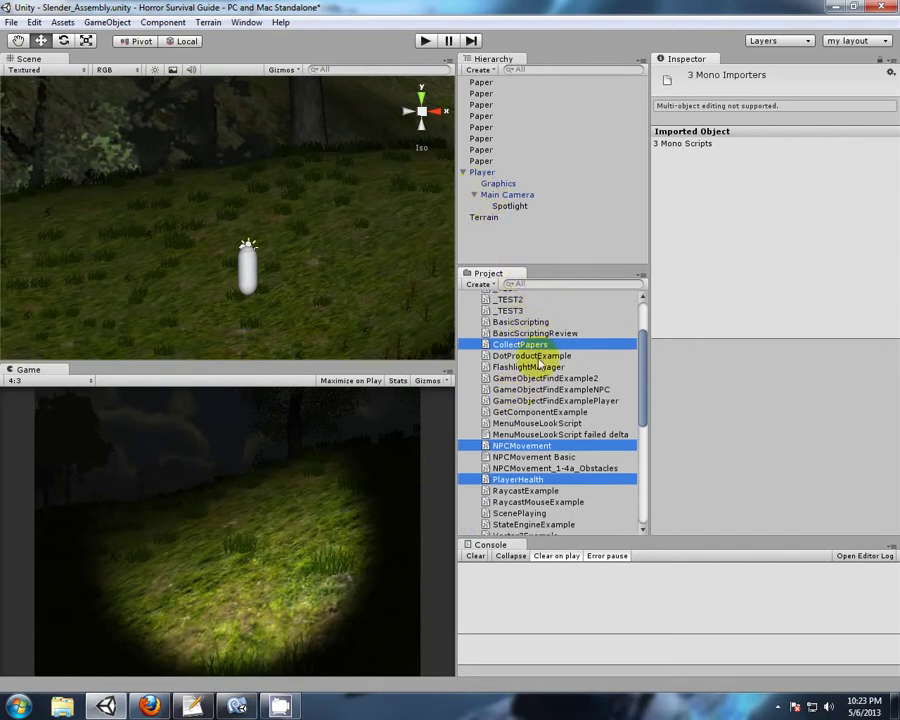
Clear the script selection and save the current scene.
{"action": "left_click", "coordinate": [521, 243]}
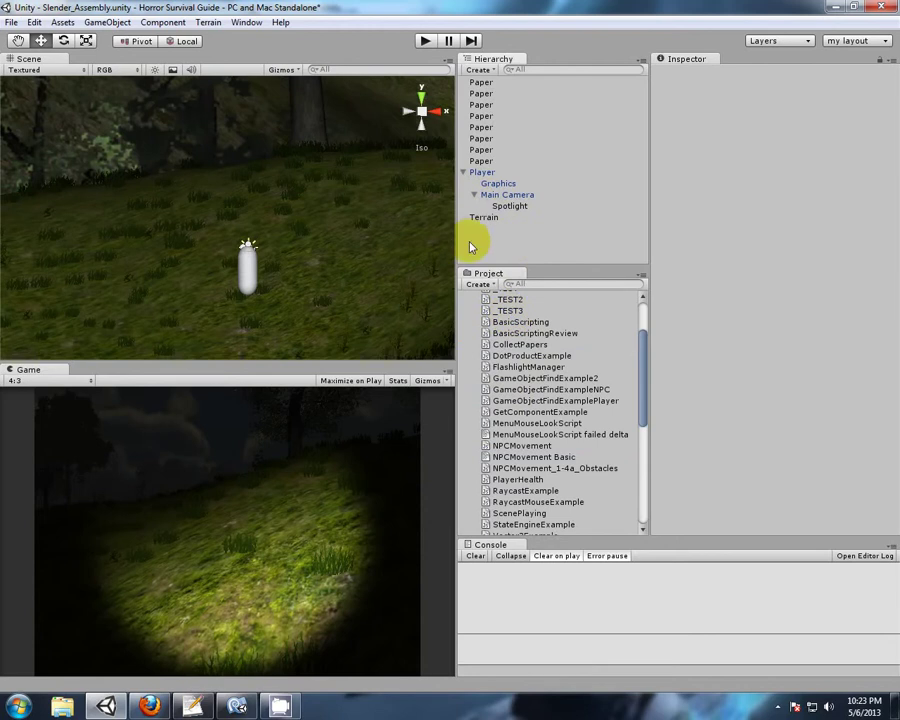
{"action": "left_click", "coordinate": [388, 55]}
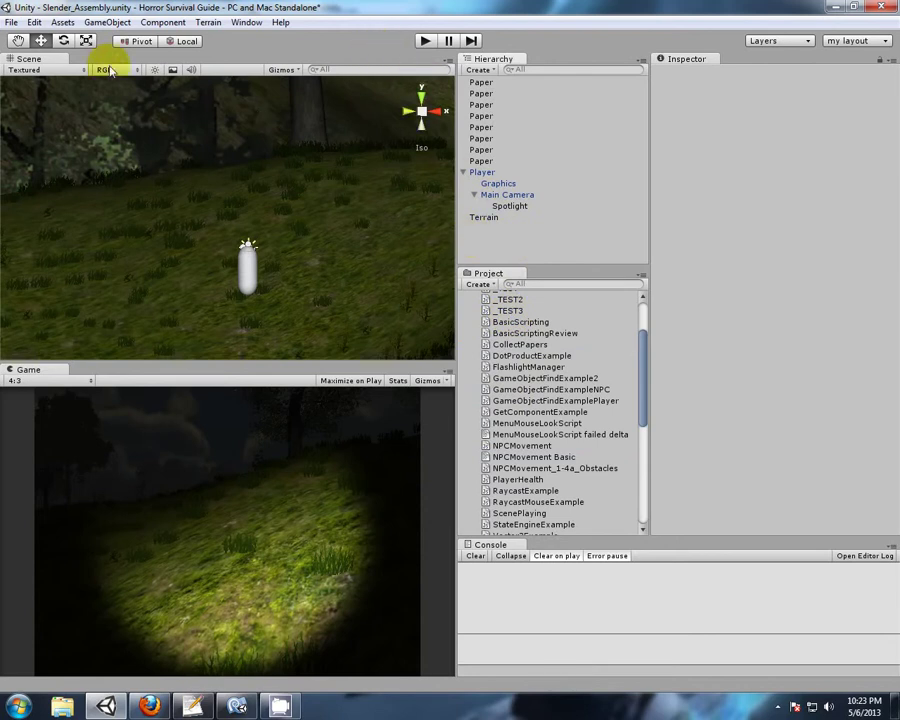
{"action": "left_click", "coordinate": [11, 22]}
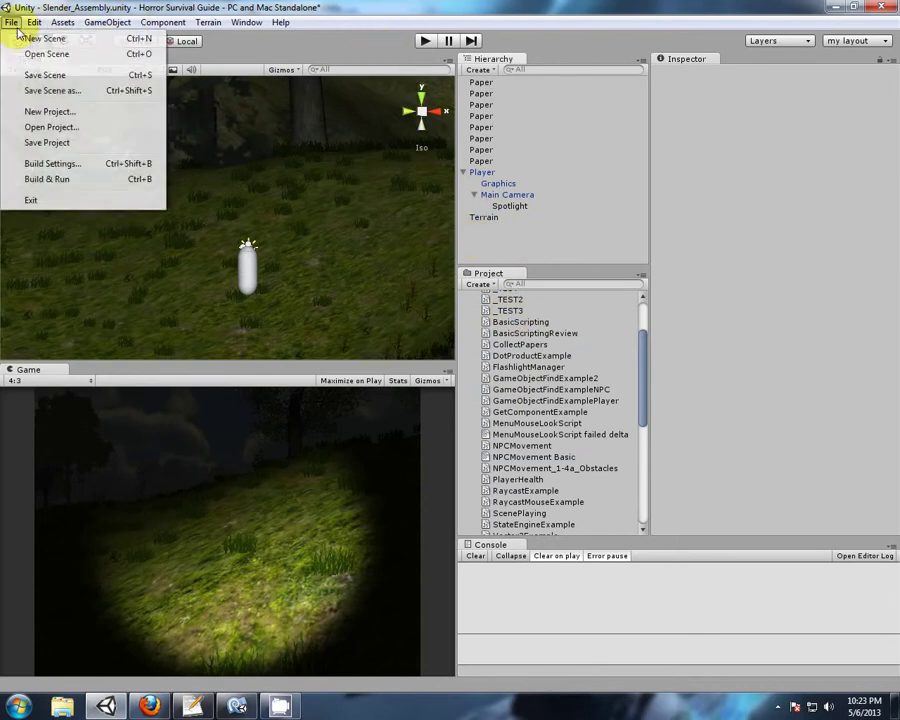
{"action": "left_click", "coordinate": [35, 77]}
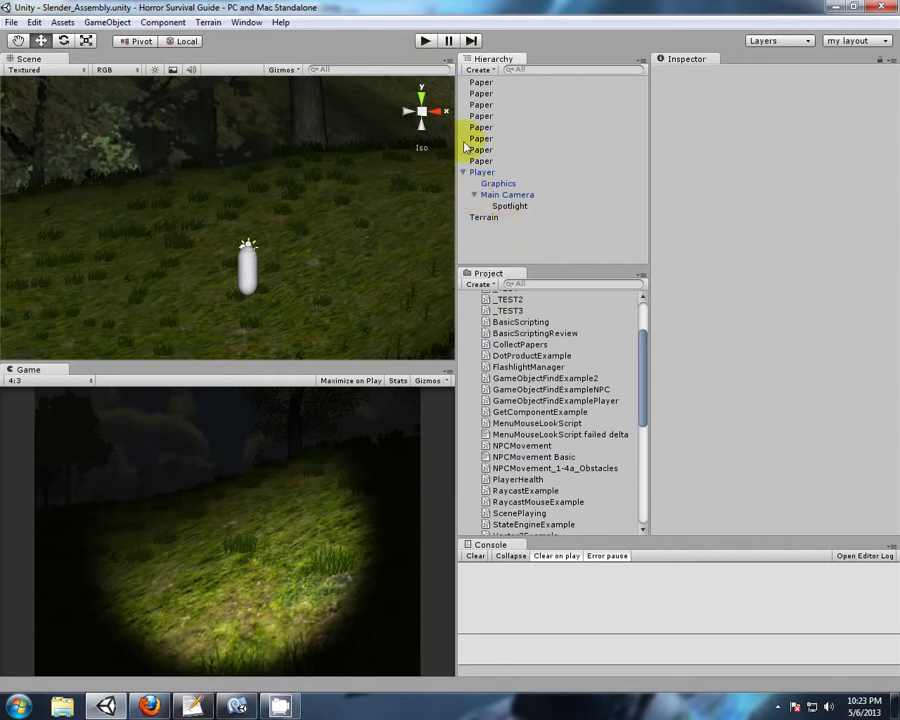
Create a capsule and move it across the terrain, away from the Player, to about X 1413, Z 647.
{"action": "left_click", "coordinate": [480, 70]}
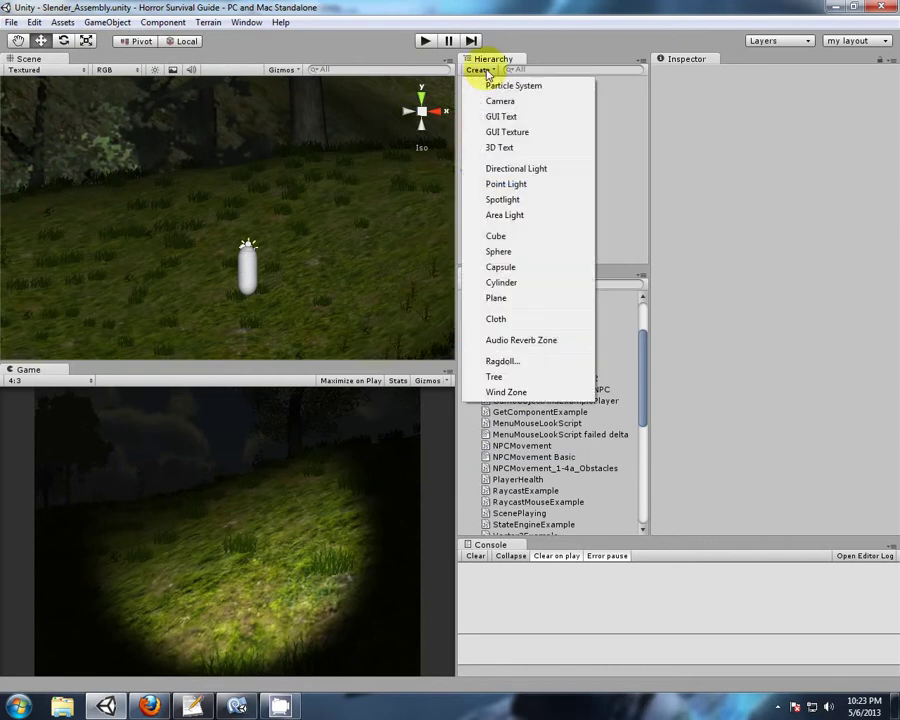
{"action": "left_click", "coordinate": [500, 267]}
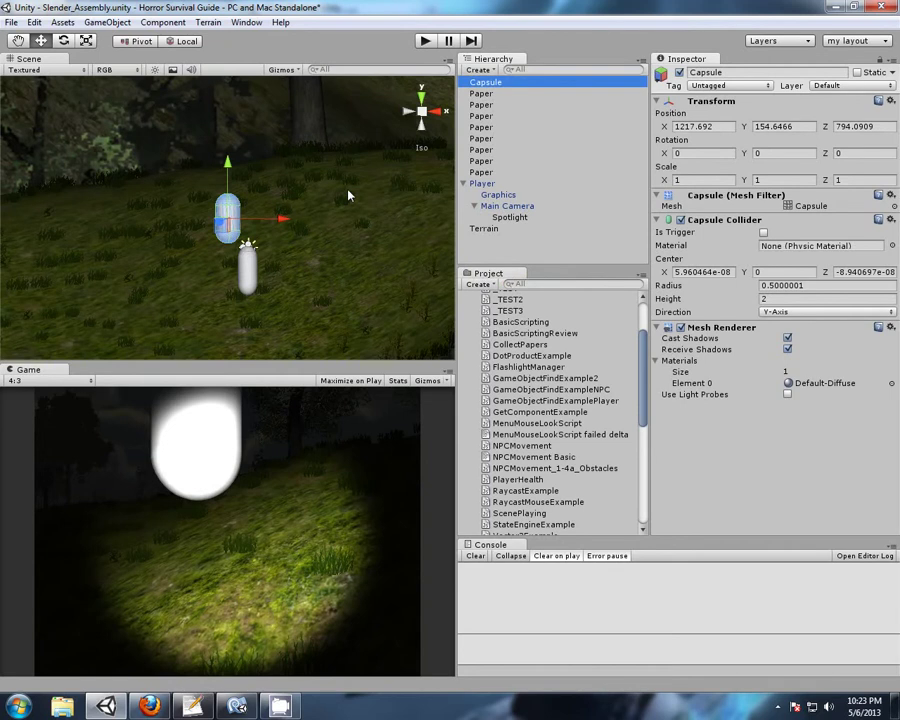
{"action": "left_click_drag", "start_coordinate": [335, 170], "coordinate": [305, 215], "text": "alt"}
{"action": "scroll", "coordinate": [305, 215], "scroll_direction": "down", "scroll_amount": 10}
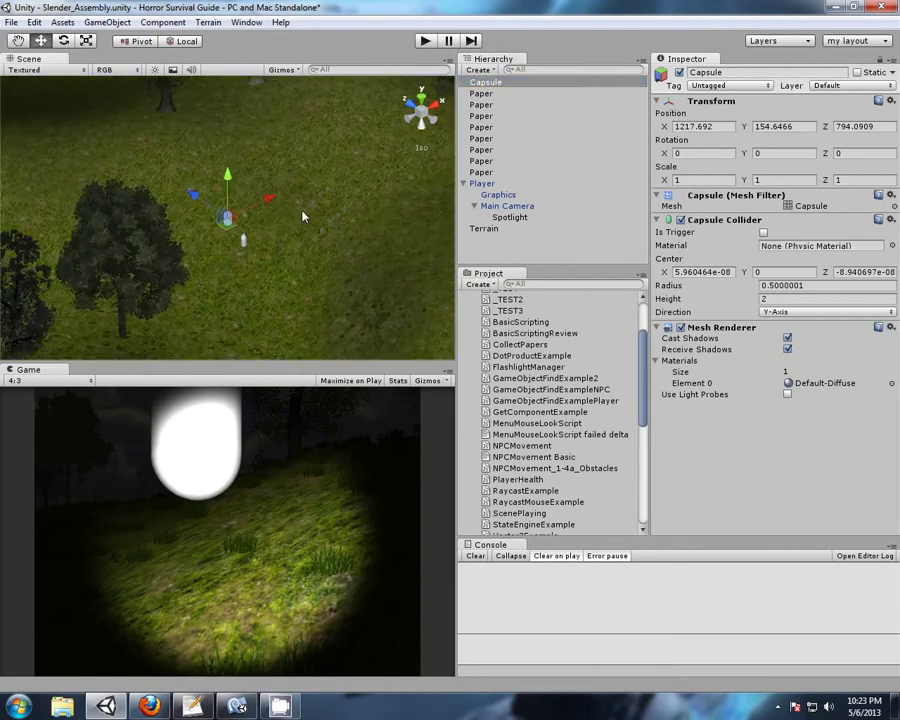
{"action": "scroll", "coordinate": [298, 220], "scroll_direction": "down", "scroll_amount": 8}
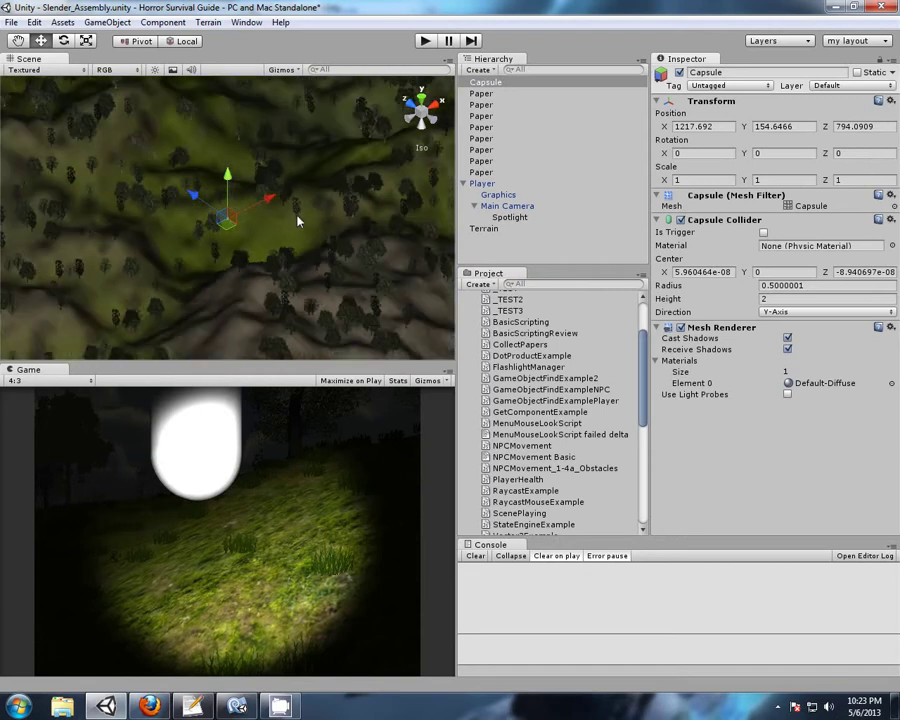
{"action": "middle_click_drag", "start_coordinate": [302, 234], "coordinate": [88, 258]}
{"action": "left_click_drag", "start_coordinate": [74, 237], "coordinate": [242, 233]}
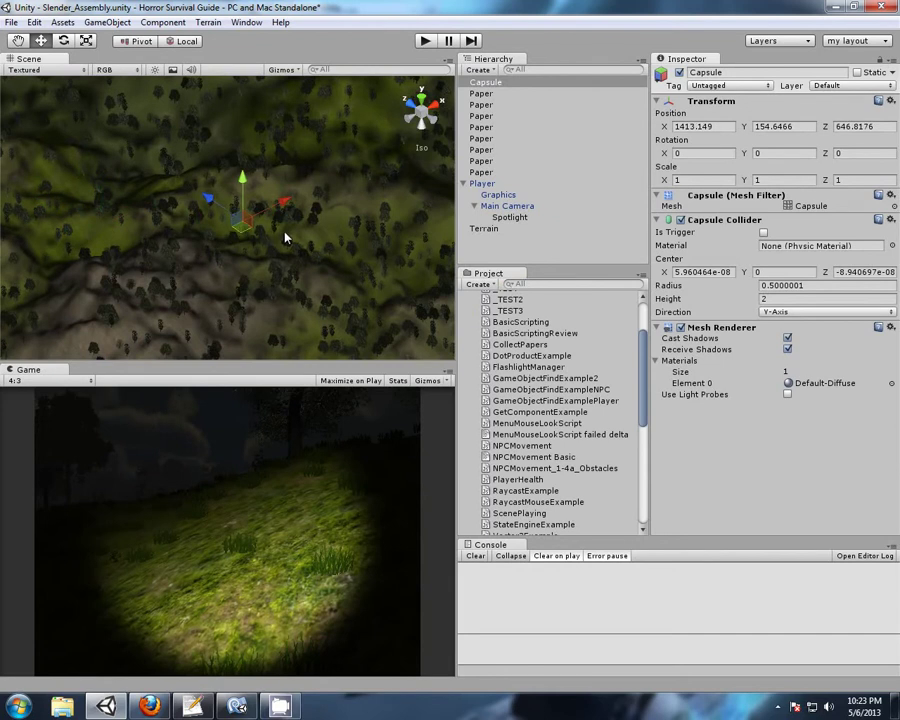
Raise the capsule out of the terrain among the trees to a height of about Y 159.6.
{"action": "scroll", "coordinate": [300, 238], "scroll_direction": "up", "scroll_amount": 8}
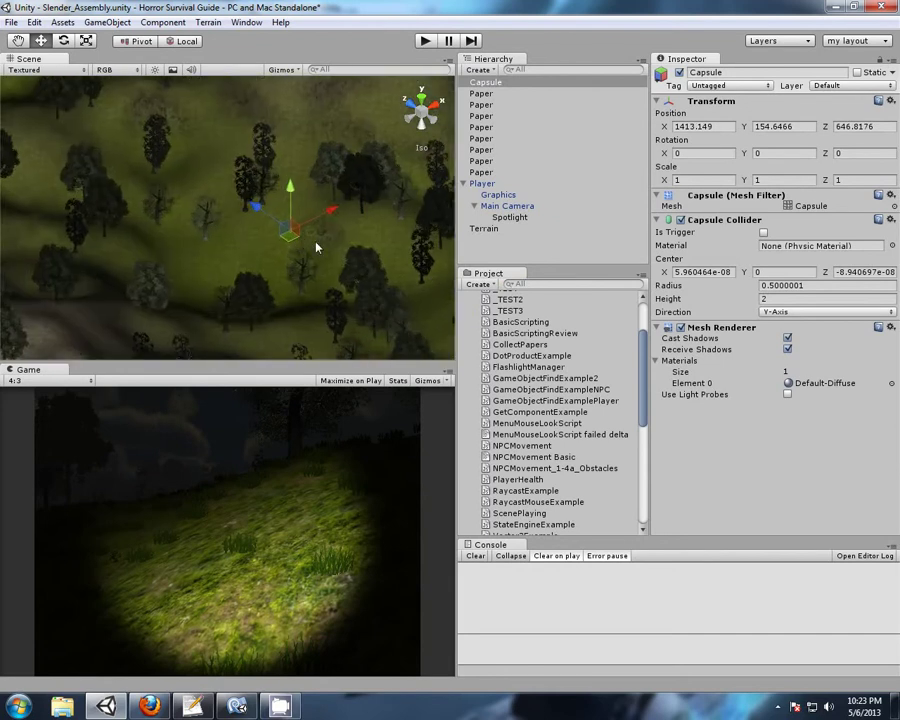
{"action": "middle_click_drag", "start_coordinate": [340, 251], "coordinate": [275, 254]}
{"action": "scroll", "coordinate": [281, 258], "scroll_direction": "up", "scroll_amount": 5}
{"action": "left_click_drag", "start_coordinate": [195, 271], "coordinate": [400, 172], "text": "alt"}
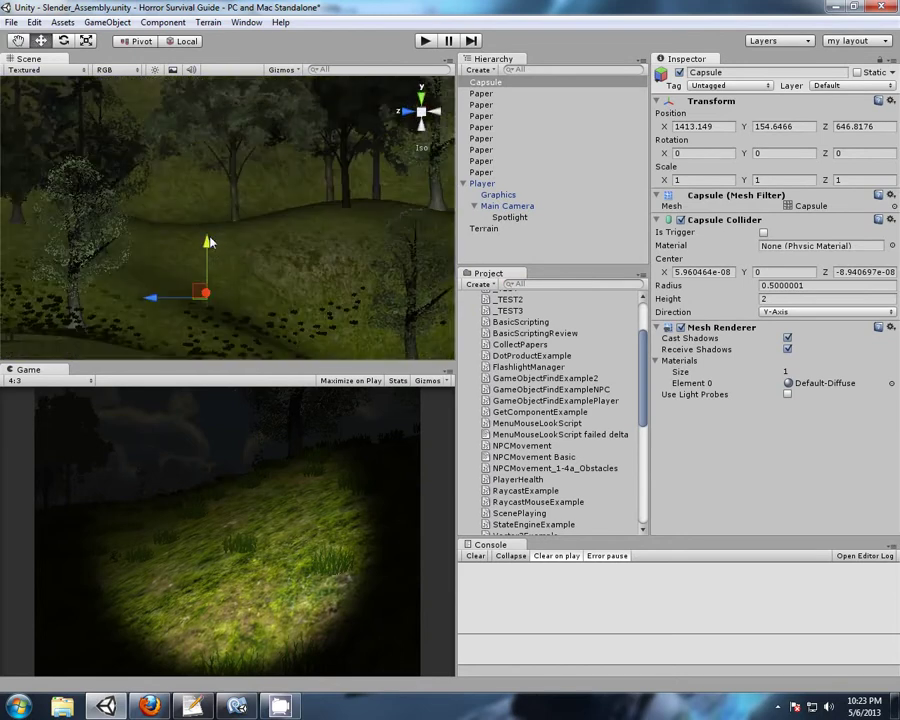
{"action": "left_click_drag", "start_coordinate": [237, 243], "coordinate": [438, 297], "text": "alt"}
{"action": "left_click_drag", "start_coordinate": [342, 290], "coordinate": [488, 235], "text": "alt"}
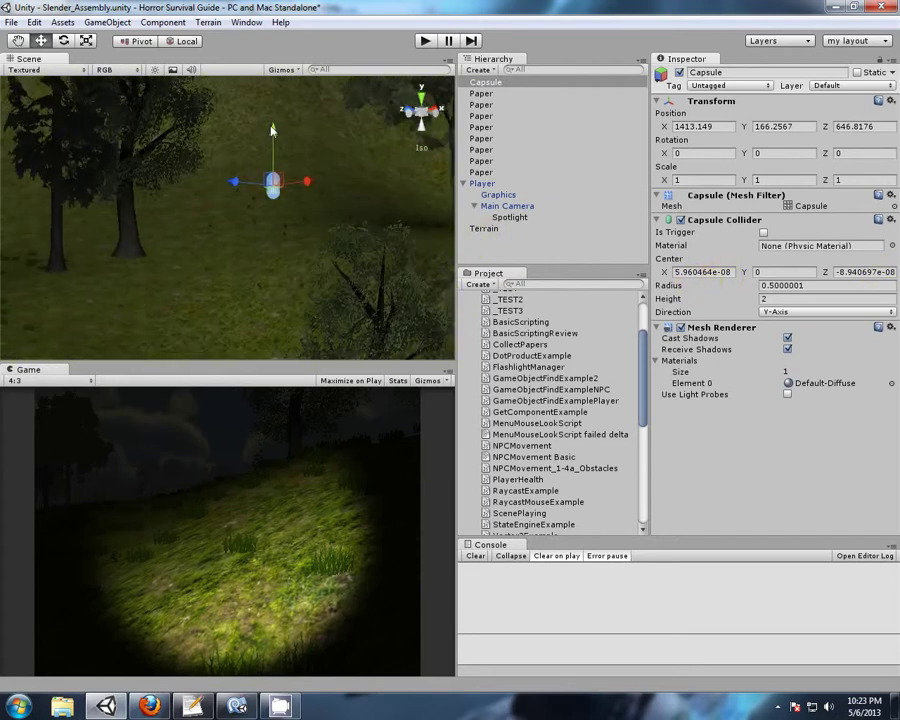
{"action": "left_click_drag", "start_coordinate": [275, 132], "coordinate": [279, 229]}
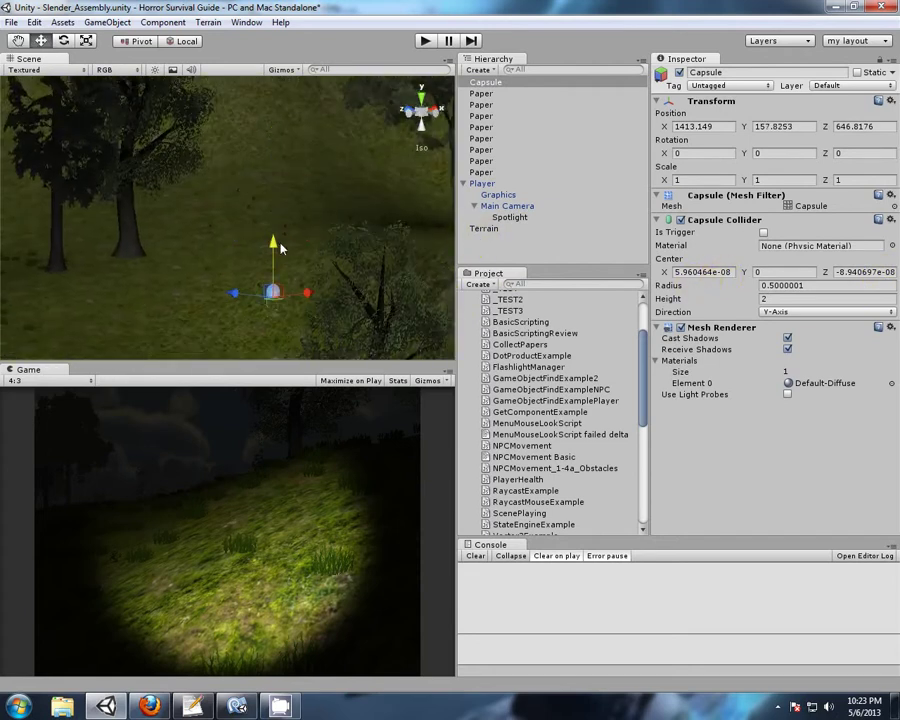
{"action": "left_click_drag", "start_coordinate": [322, 281], "coordinate": [875, 210], "text": "alt"}
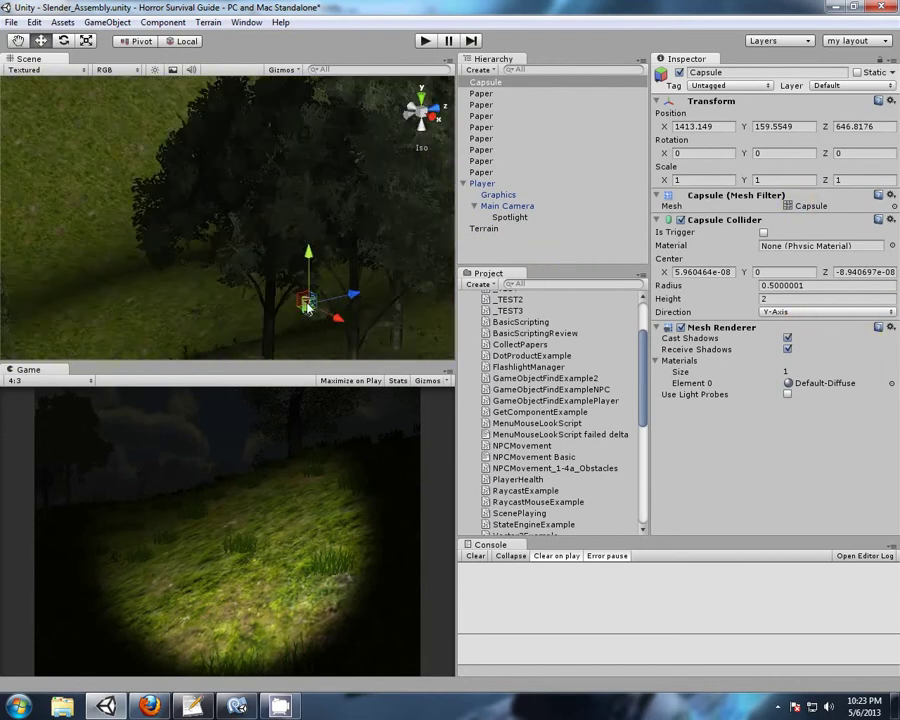
Shift the capsule into the open clearing at about X 1388, Z 644 and lower it to about Y 154.3.
{"action": "left_click_drag", "start_coordinate": [311, 307], "coordinate": [148, 309]}
{"action": "middle_click_drag", "start_coordinate": [112, 300], "coordinate": [408, 270]}
{"action": "left_click_drag", "start_coordinate": [188, 262], "coordinate": [488, 204], "text": "alt"}
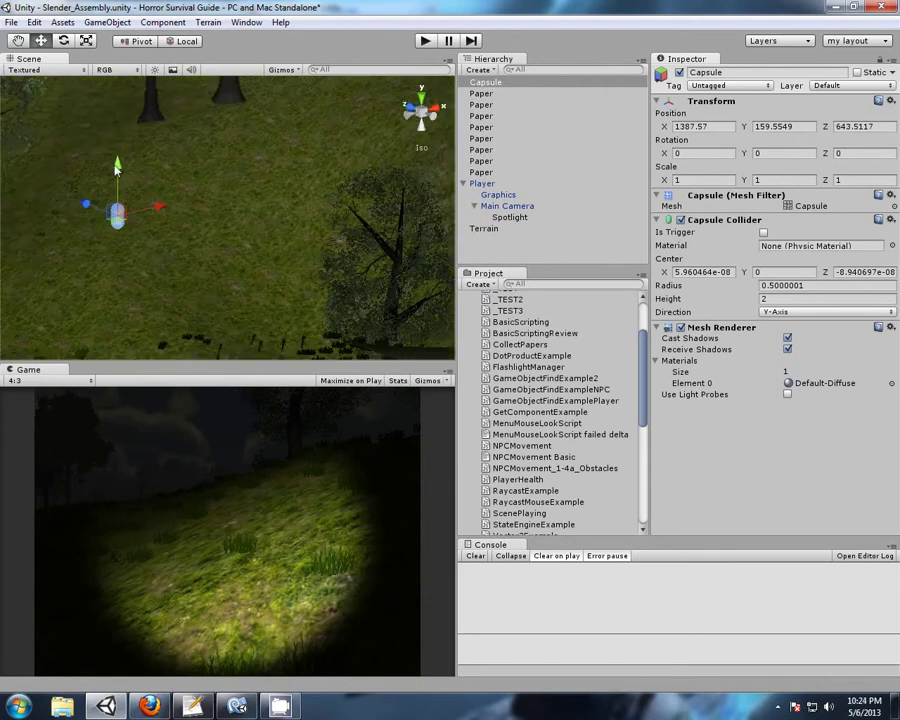
{"action": "left_click_drag", "start_coordinate": [116, 168], "coordinate": [116, 242]}
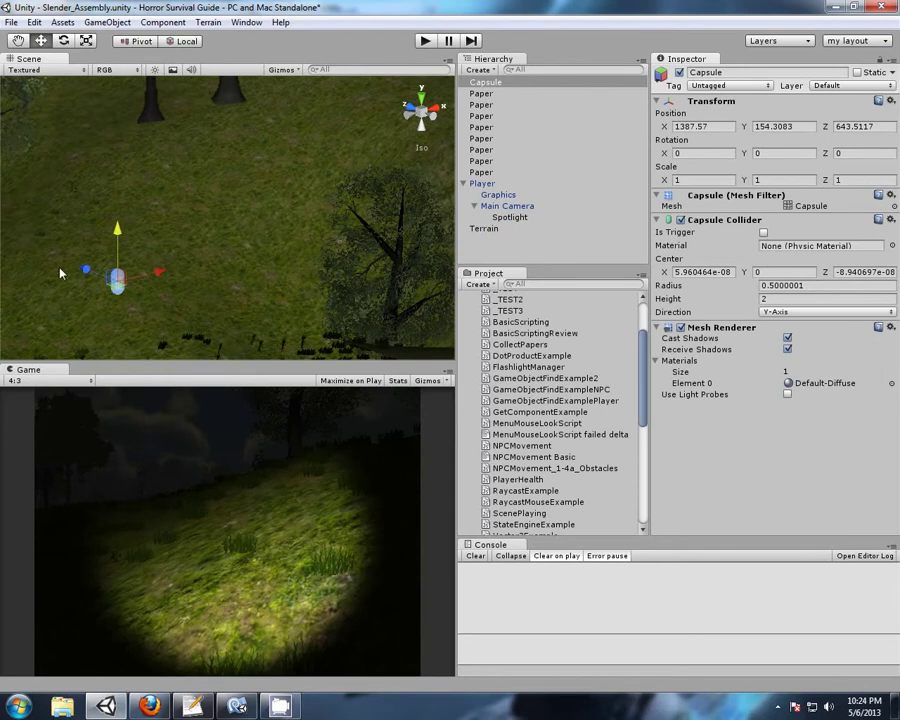
Fine-tune the capsule's height to about Y 154.28 so it rests on the grass, checking it from several angles.
{"action": "left_click_drag", "start_coordinate": [88, 311], "coordinate": [165, 303], "text": "alt"}
{"action": "middle_click_drag", "start_coordinate": [165, 303], "coordinate": [278, 236]}
{"action": "scroll", "coordinate": [201, 241], "scroll_direction": "up", "scroll_amount": 10}
{"action": "left_click_drag", "start_coordinate": [165, 285], "coordinate": [158, 168], "text": "alt"}
{"action": "left_click_drag", "start_coordinate": [290, 199], "coordinate": [148, 208], "text": "alt"}
{"action": "key", "text": "f"}
{"action": "mouse_move", "coordinate": [222, 137]}
{"action": "left_mouse_down"}
{"action": "mouse_move", "coordinate": [222, 181]}
{"action": "mouse_move", "coordinate": [221, 144]}
{"action": "left_mouse_up"}
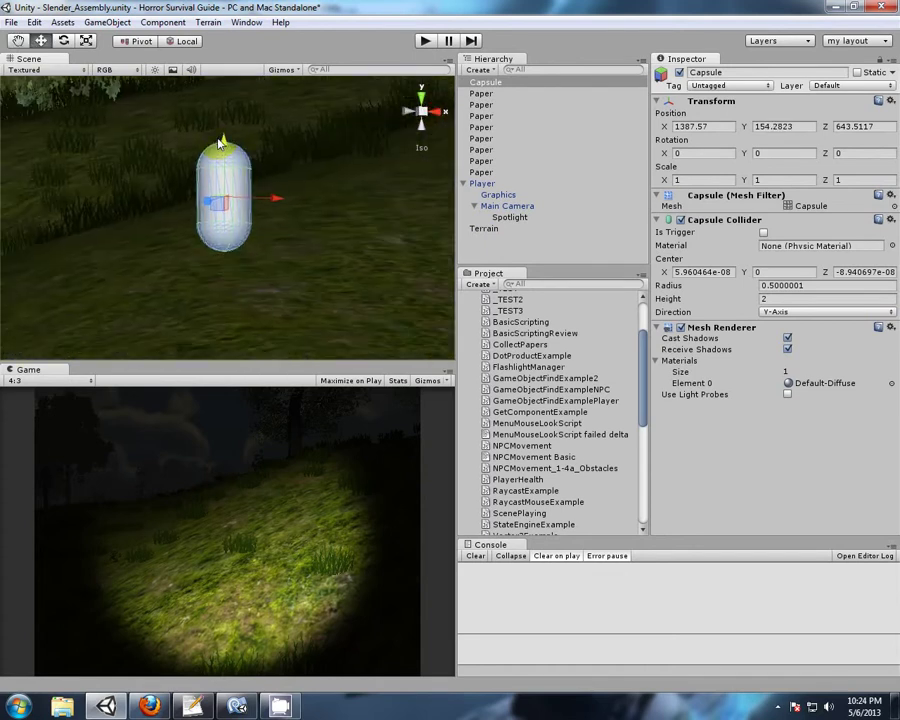
{"action": "right_click_drag", "start_coordinate": [352, 194], "coordinate": [280, 237]}
{"action": "middle_click_drag", "start_coordinate": [336, 240], "coordinate": [114, 290]}
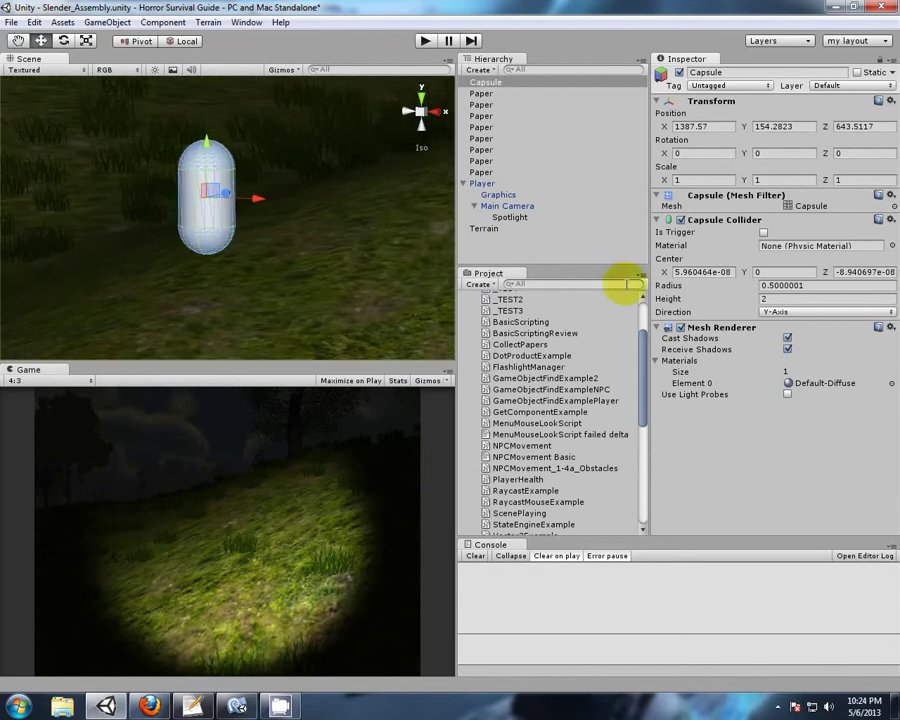
Rename the capsule as Enemy, attach the NPCMovement script to it and review the added component settings.
{"action": "left_click", "coordinate": [733, 73]}
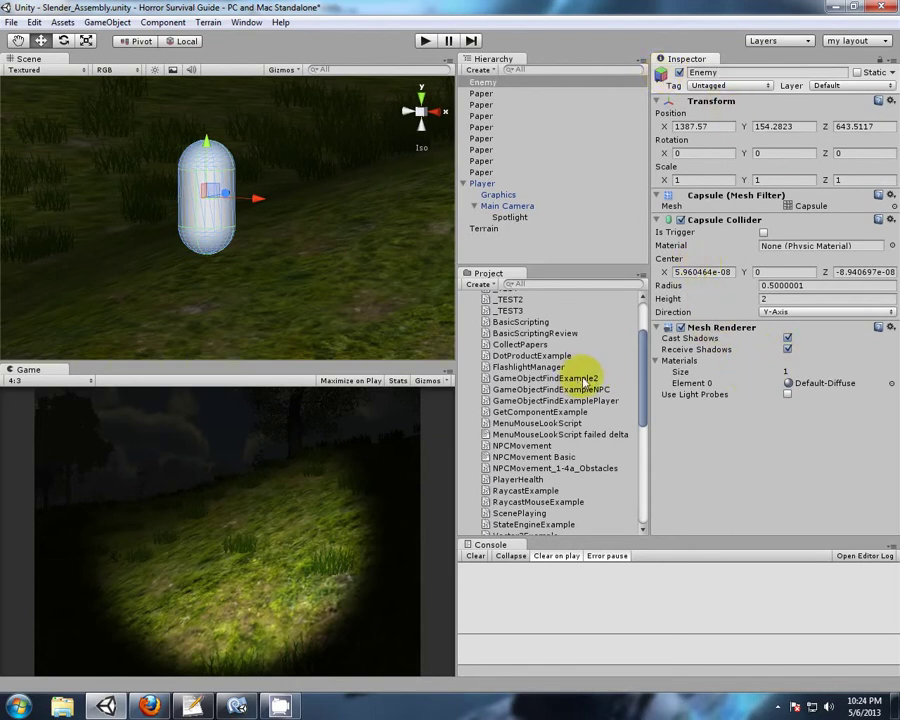
{"action": "left_click_drag", "start_coordinate": [507, 450], "coordinate": [690, 451]}
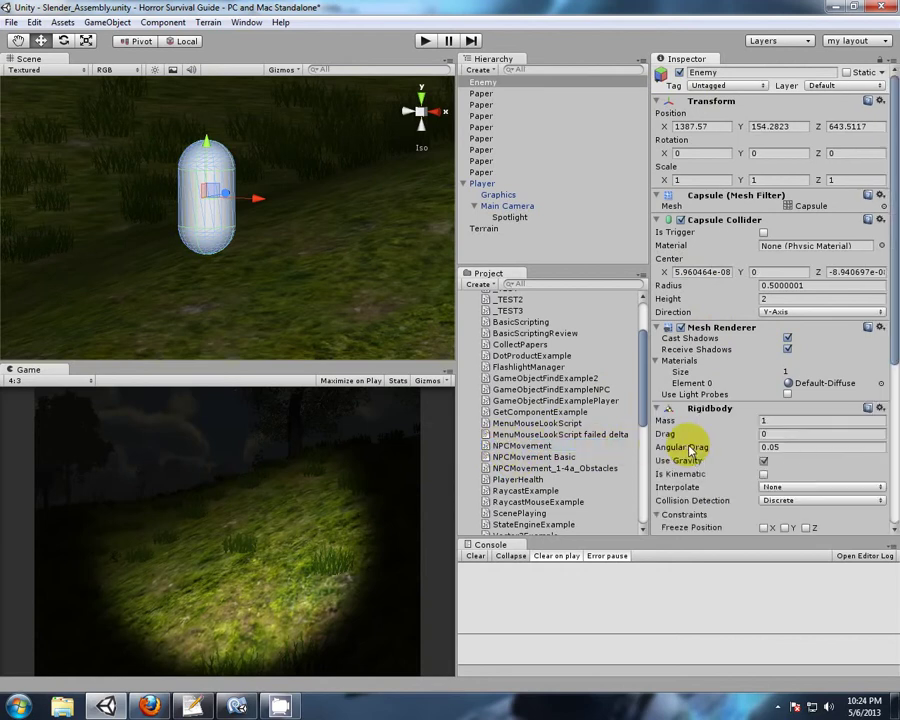
{"action": "scroll", "coordinate": [820, 395], "scroll_direction": "down", "scroll_amount": 2}
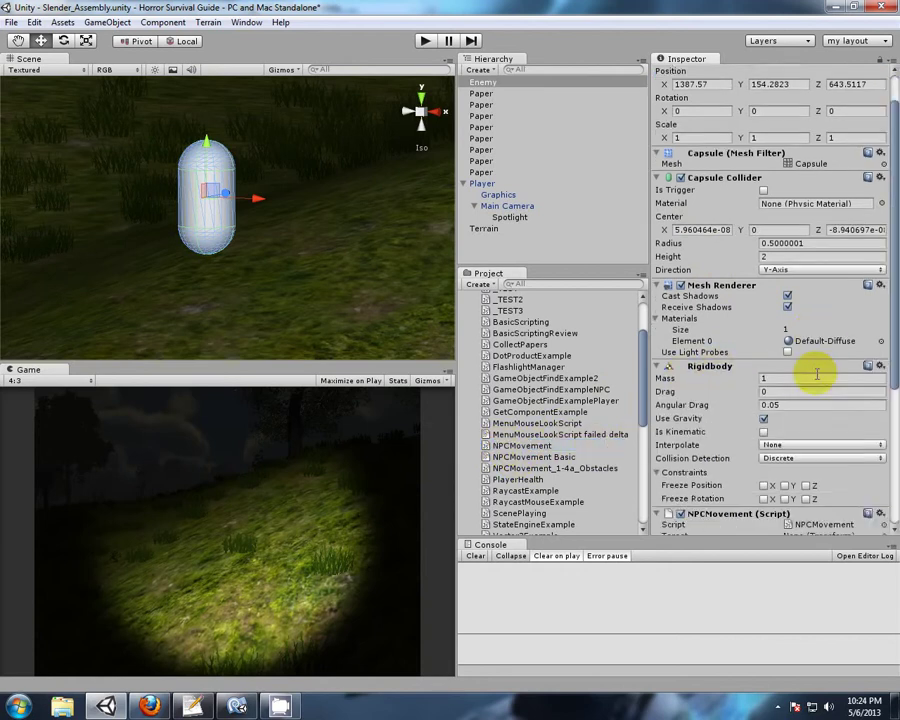
{"action": "scroll", "coordinate": [817, 376], "scroll_direction": "down", "scroll_amount": 5}
{"action": "scroll", "coordinate": [822, 352], "scroll_direction": "down", "scroll_amount": 3}
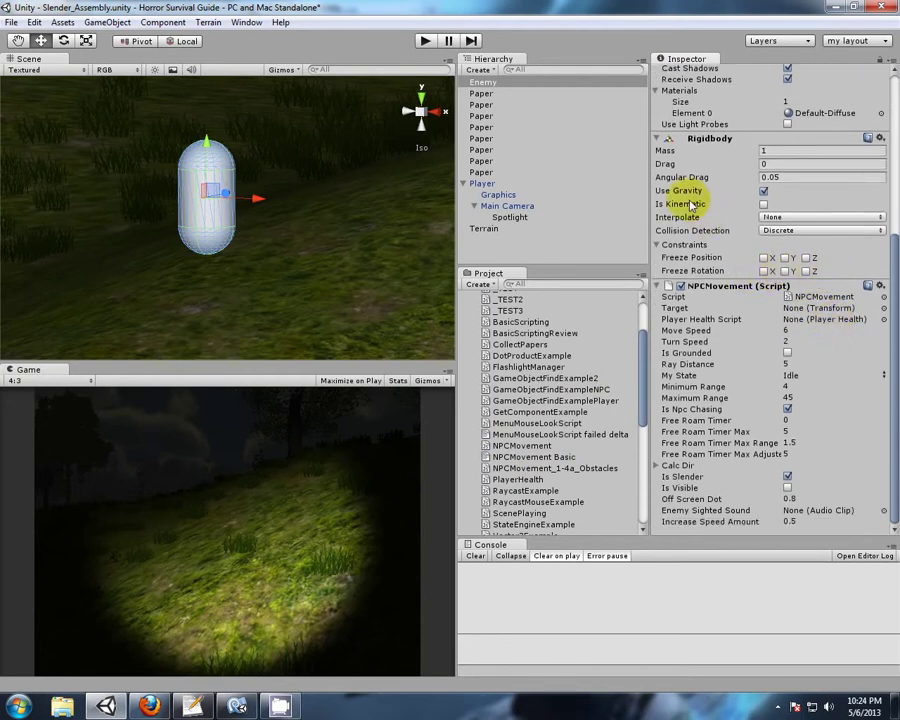
Play-test the scene to check the Enemy's Rigidbody rotation constraints and Player target, then stop play mode.
{"action": "left_click", "coordinate": [424, 40]}
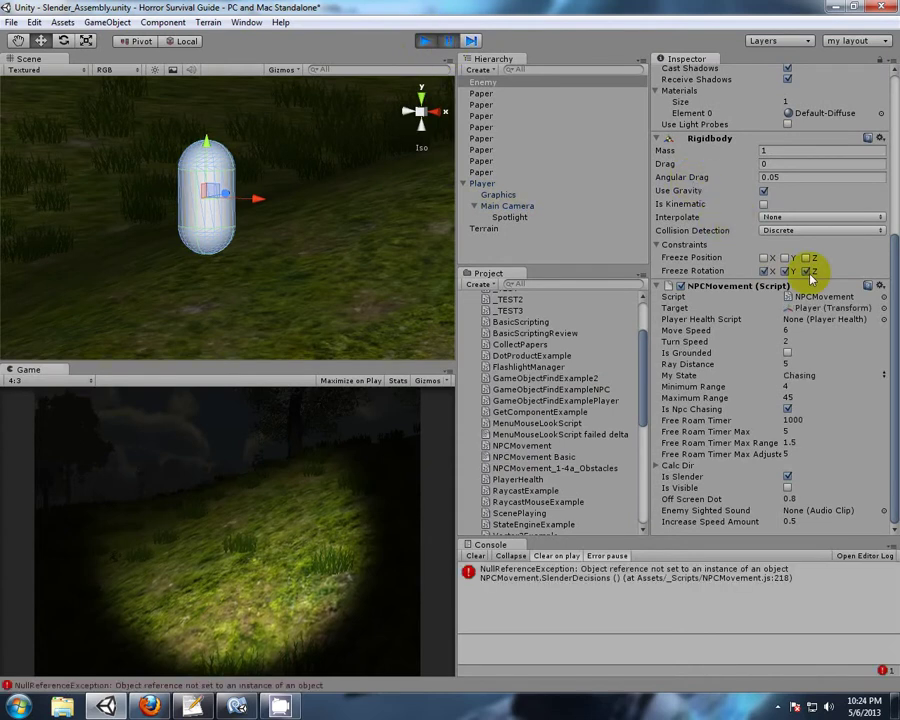
{"action": "left_click", "coordinate": [424, 40]}
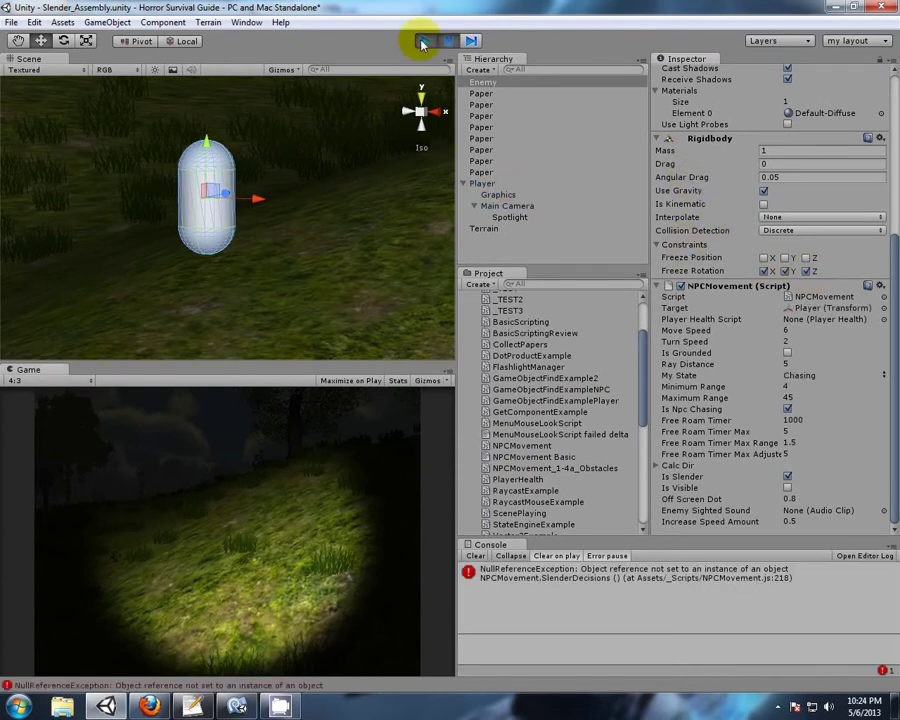
{"action": "left_click", "coordinate": [424, 41]}
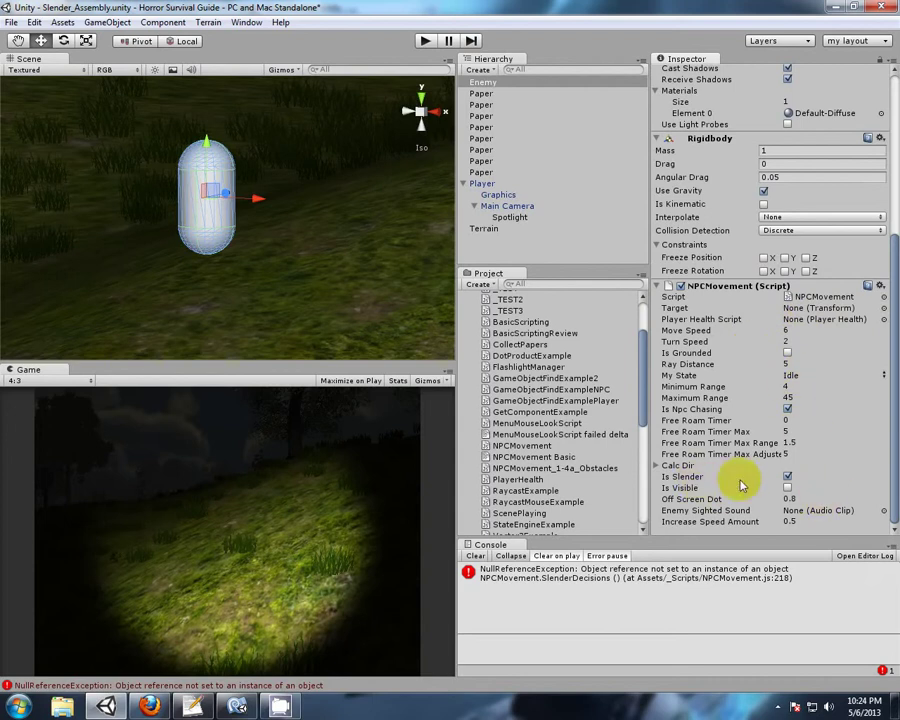
Set both the Minimum Range and the Maximum Range of the Enemy's NPCMovement script to 35.
{"action": "left_click", "coordinate": [788, 408]}
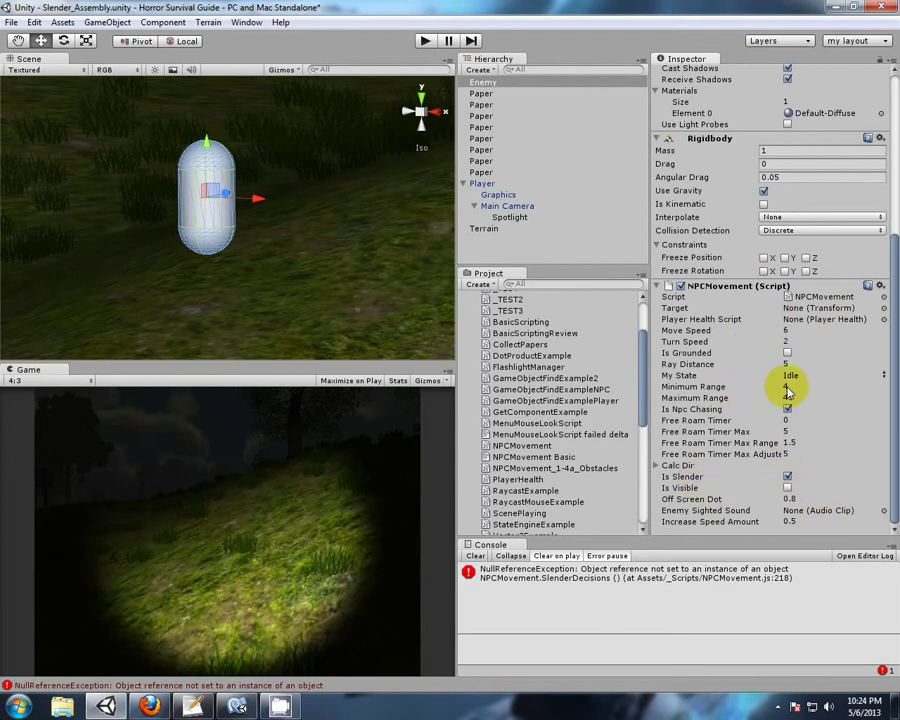
{"action": "left_click", "coordinate": [787, 387]}
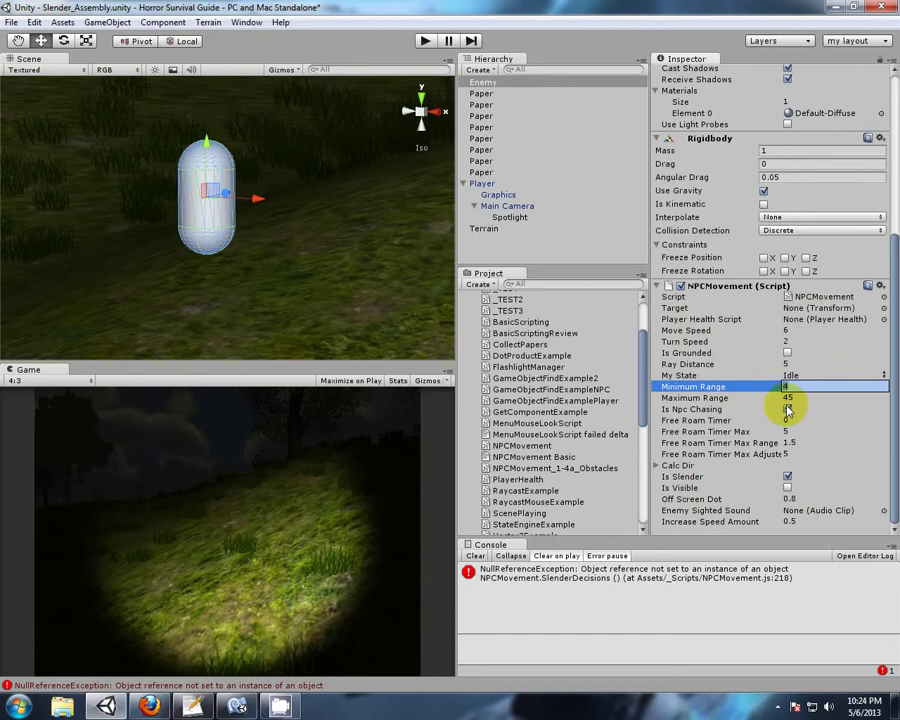
{"action": "key", "text": "Return"}
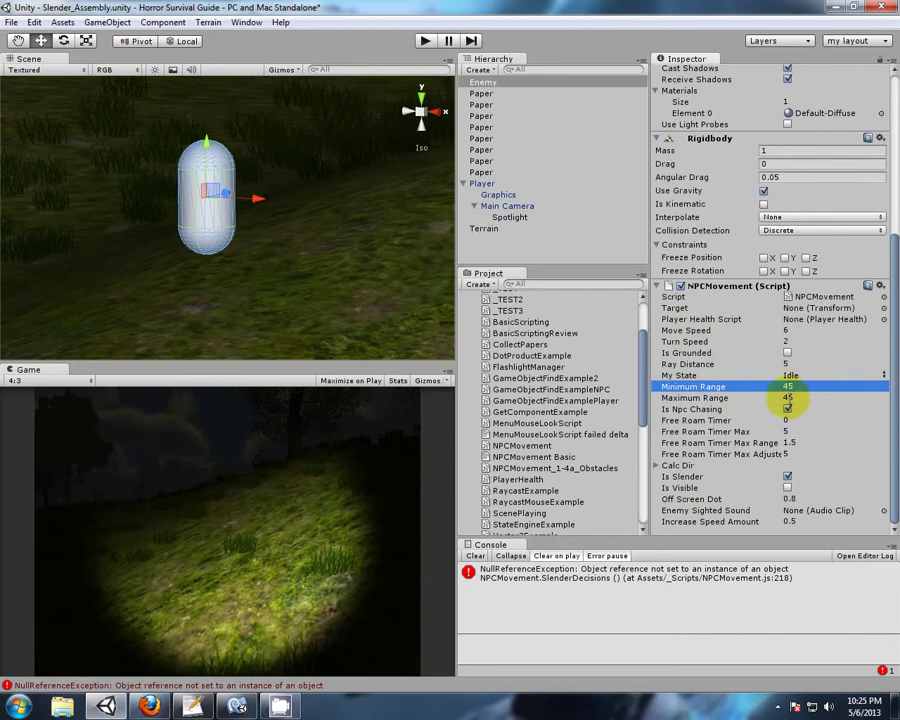
{"action": "left_click", "coordinate": [790, 387]}
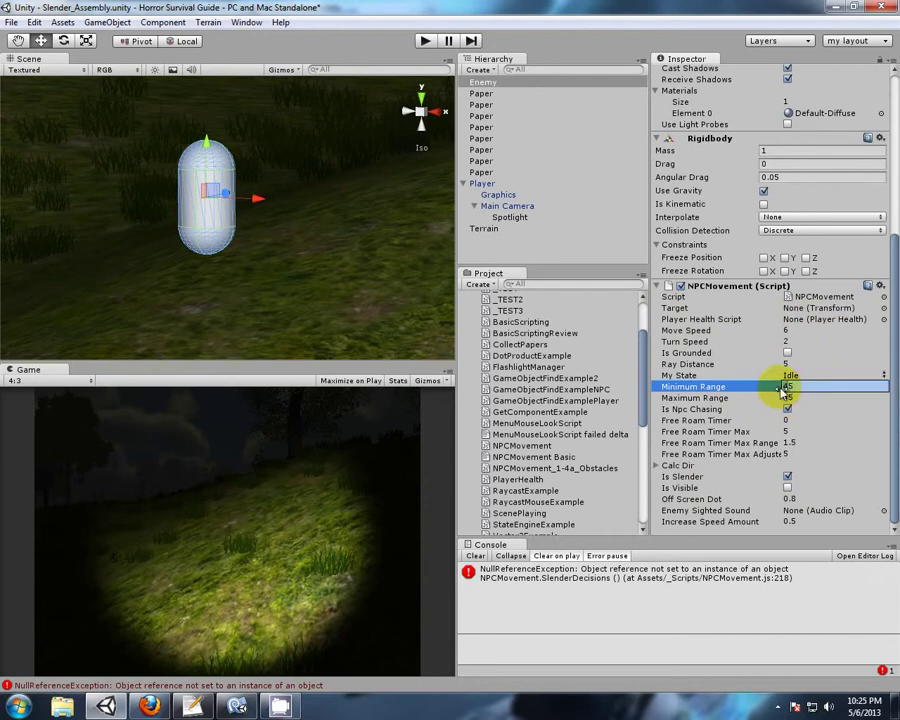
{"action": "left_click", "coordinate": [782, 398]}
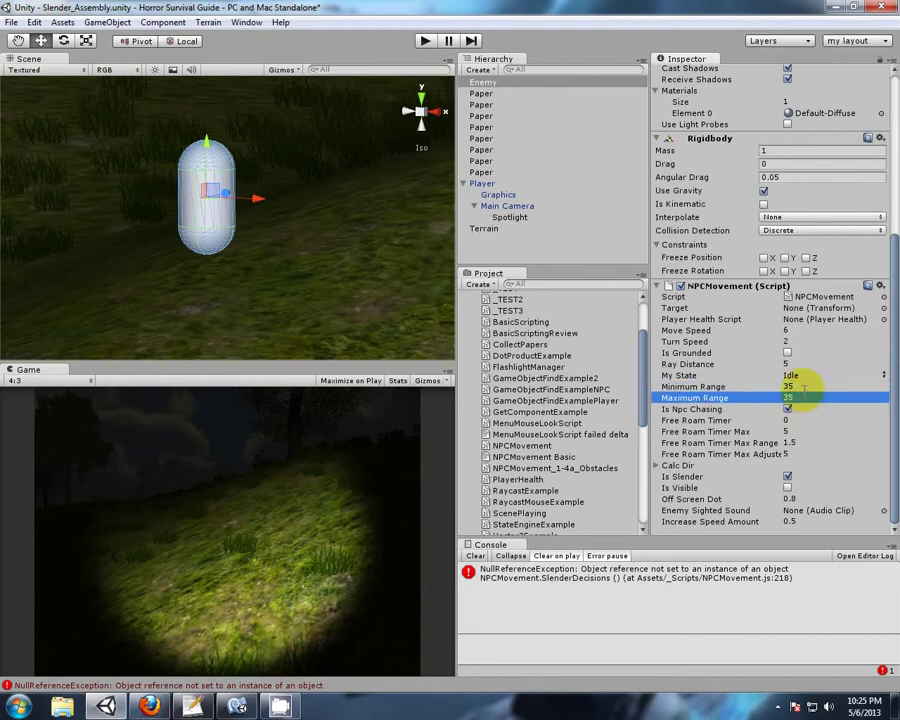
{"action": "left_click", "coordinate": [787, 387]}
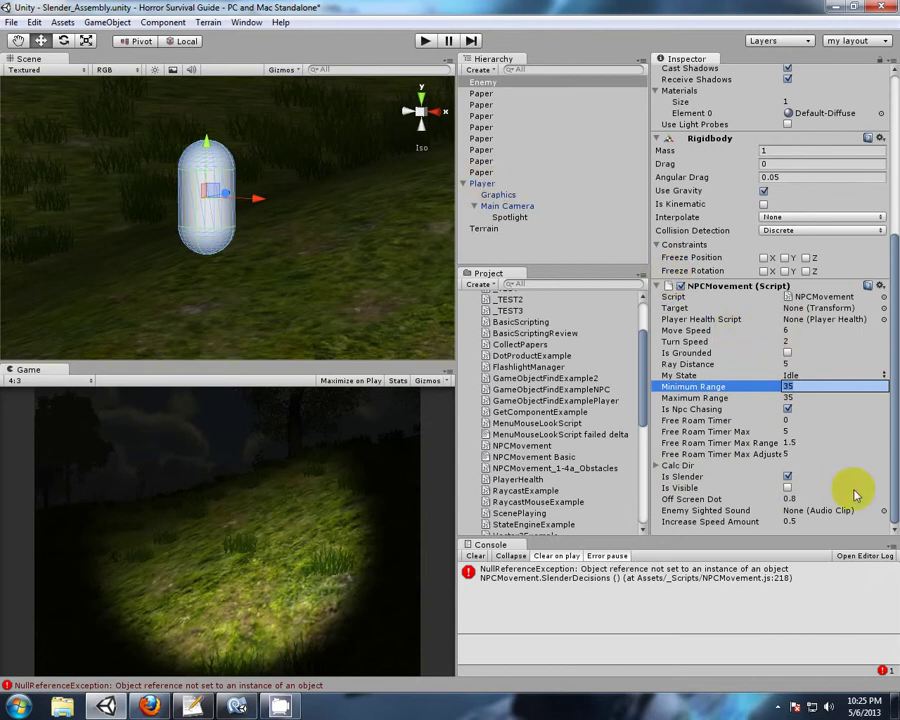
Assign the FarExplosionB clip as the Enemy's Enemy Sighted Sound and the Player as its NPCMovement Target.
{"action": "scroll", "coordinate": [641, 370], "scroll_direction": "up", "scroll_amount": 3}
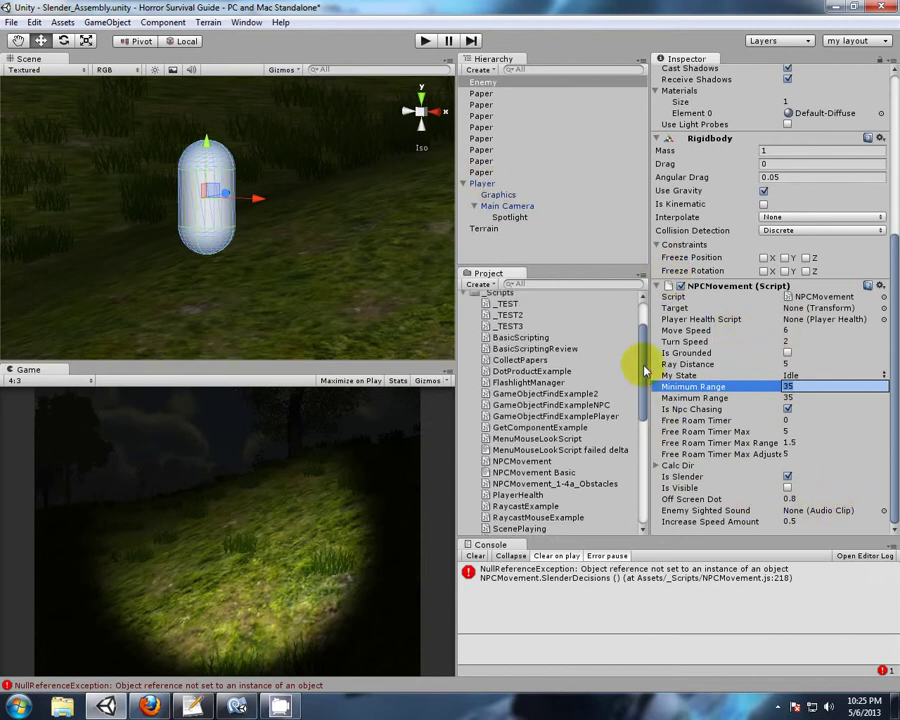
{"action": "left_click", "coordinate": [464, 353]}
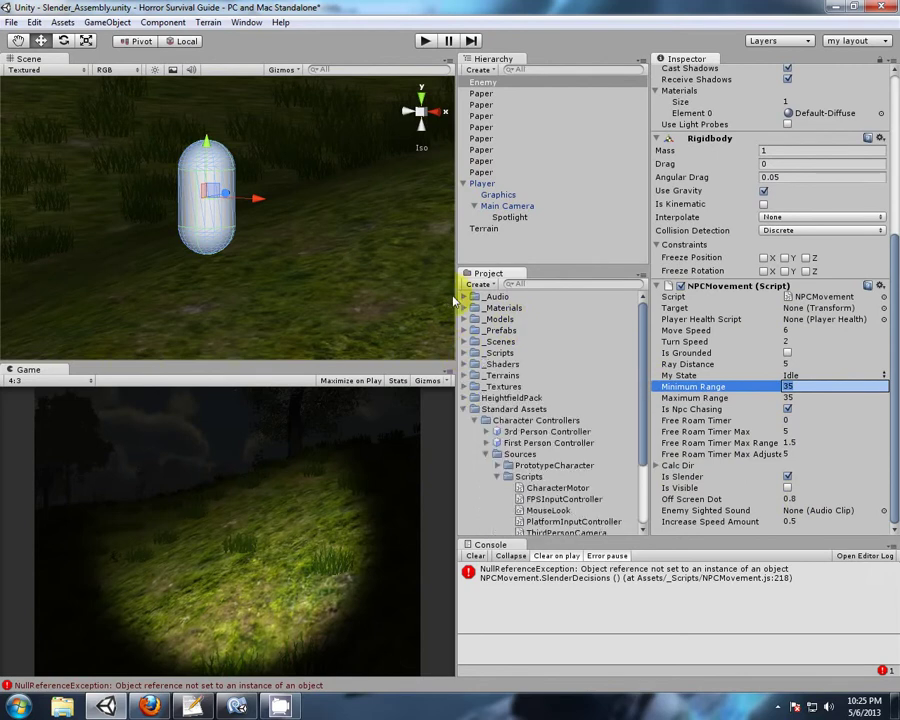
{"action": "left_click", "coordinate": [465, 402]}
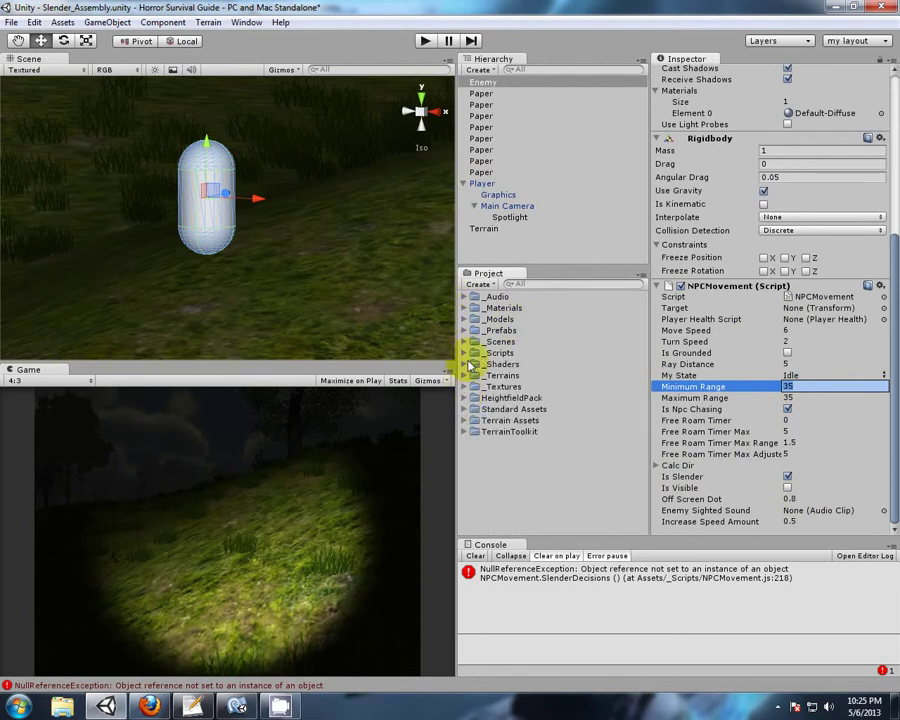
{"action": "left_click", "coordinate": [468, 297]}
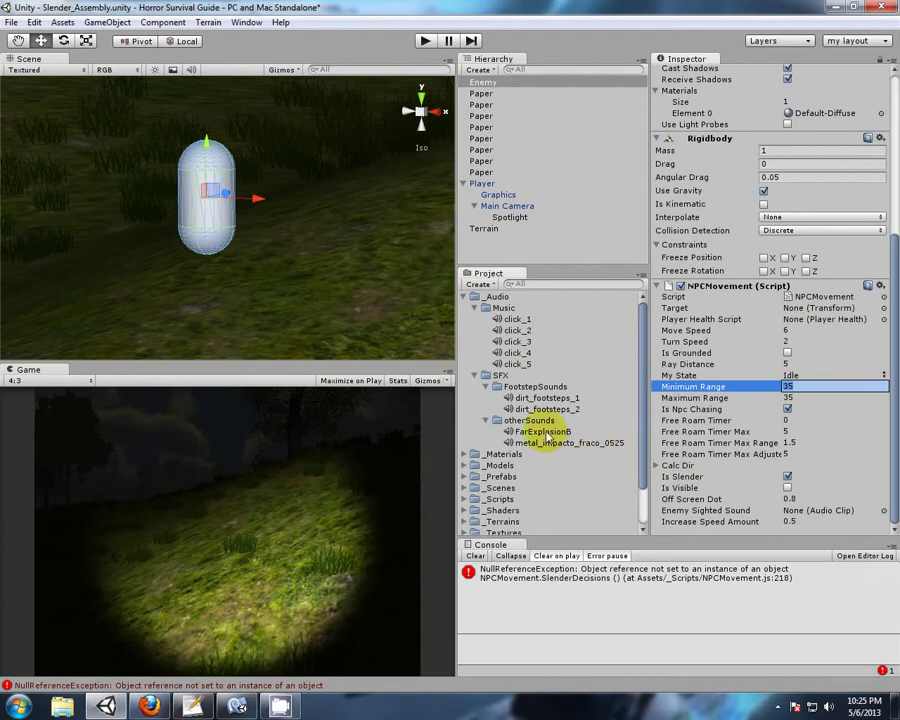
{"action": "left_click_drag", "start_coordinate": [540, 433], "coordinate": [824, 514]}
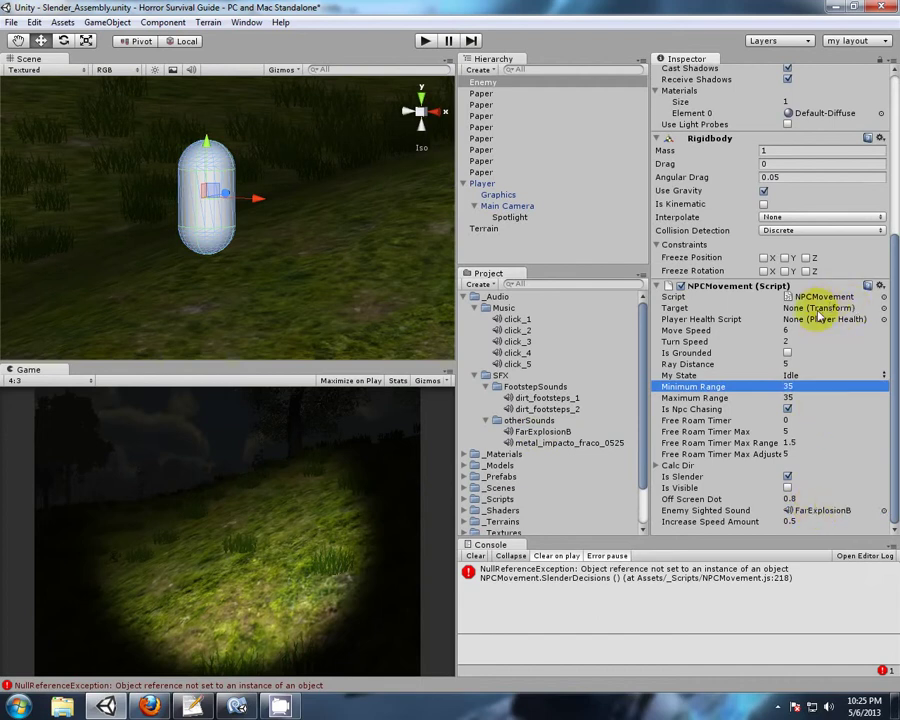
{"action": "left_click_drag", "start_coordinate": [482, 186], "coordinate": [818, 312]}
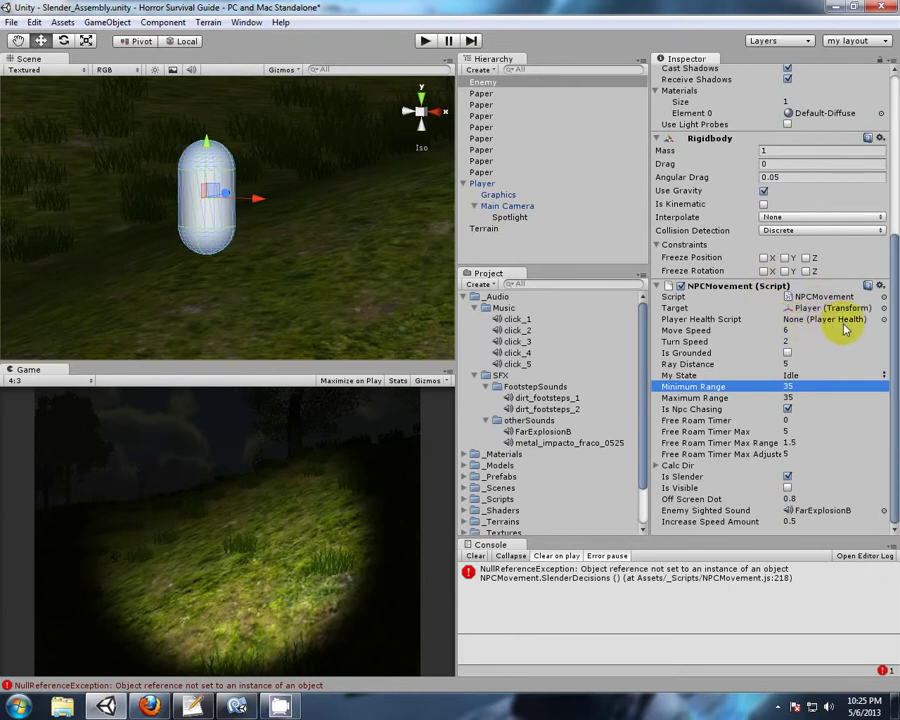
Save the scene and play-test it twice to check the Enemy's NPCMovement values and the console, leaving play mode each time.
{"action": "left_click", "coordinate": [10, 22]}
{"action": "left_click", "coordinate": [24, 75]}
{"action": "left_click", "coordinate": [425, 41]}
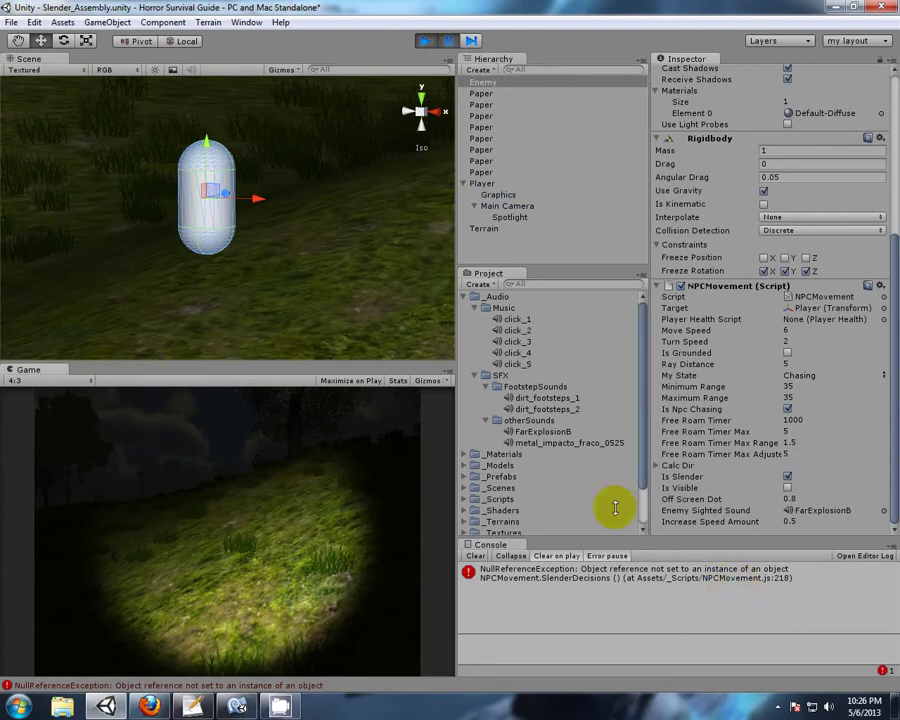
{"action": "left_click", "coordinate": [425, 42]}
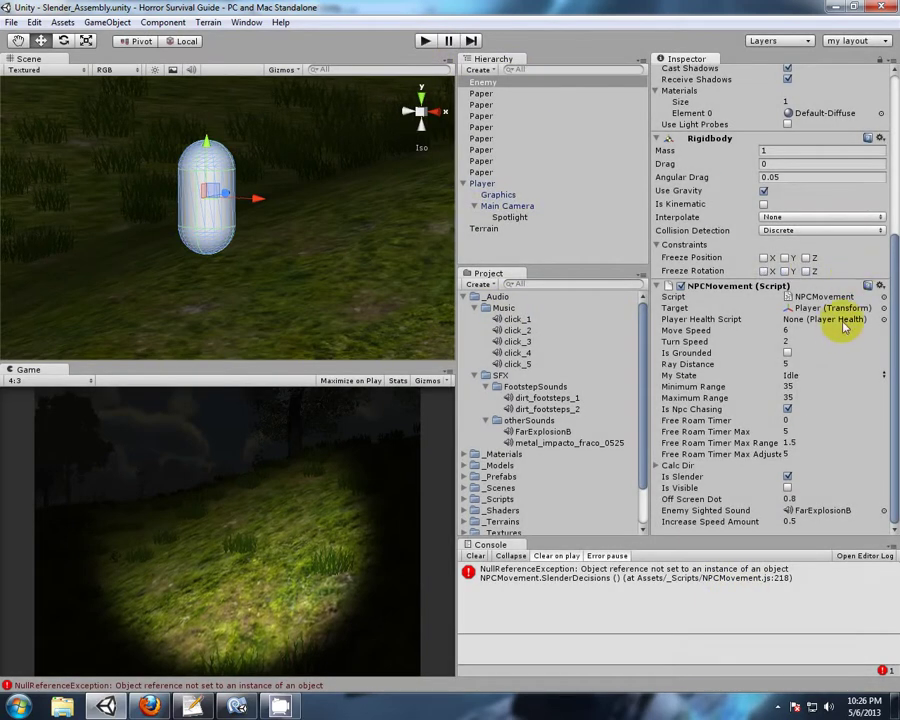
{"action": "left_click", "coordinate": [425, 41]}
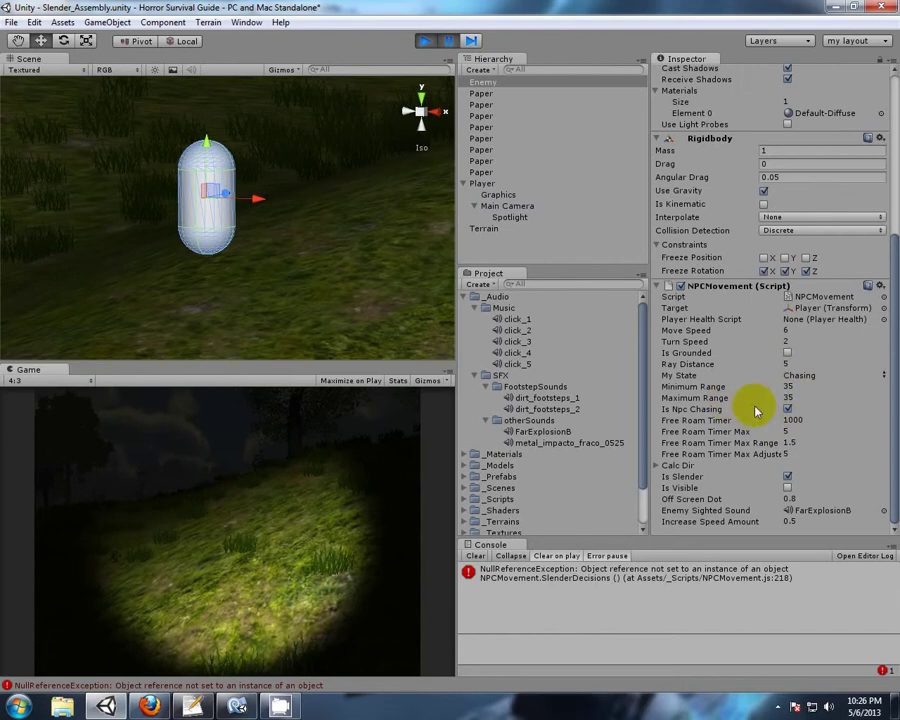
{"action": "left_click", "coordinate": [426, 43]}
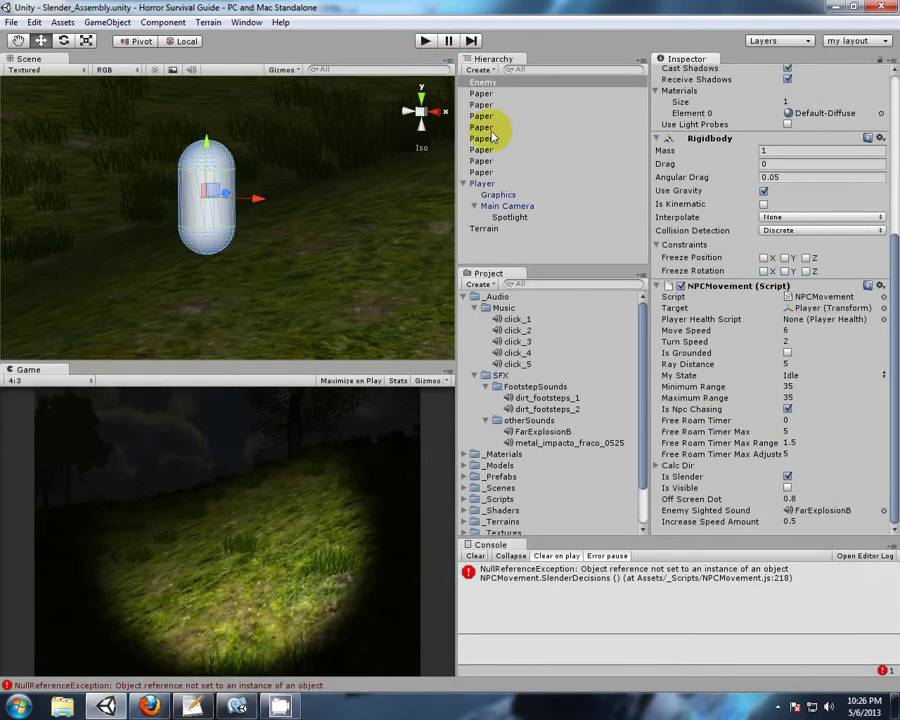
Attach the CollectPapers script to the Player and turn off Play On Awake on its Audio Source.
{"action": "left_click", "coordinate": [482, 185]}
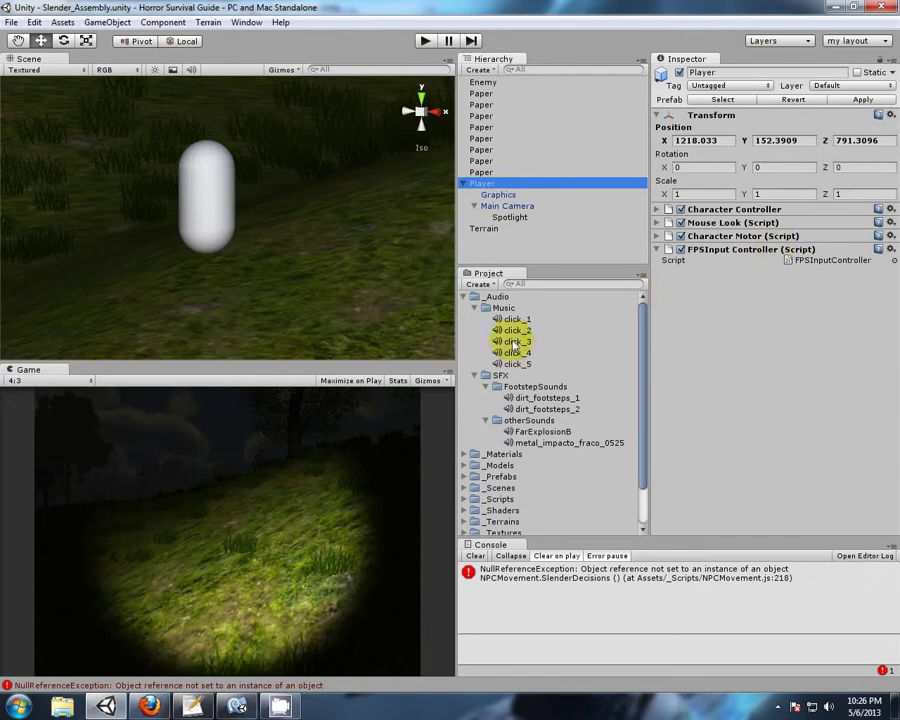
{"action": "scroll", "coordinate": [500, 380], "scroll_direction": "down", "scroll_amount": 3}
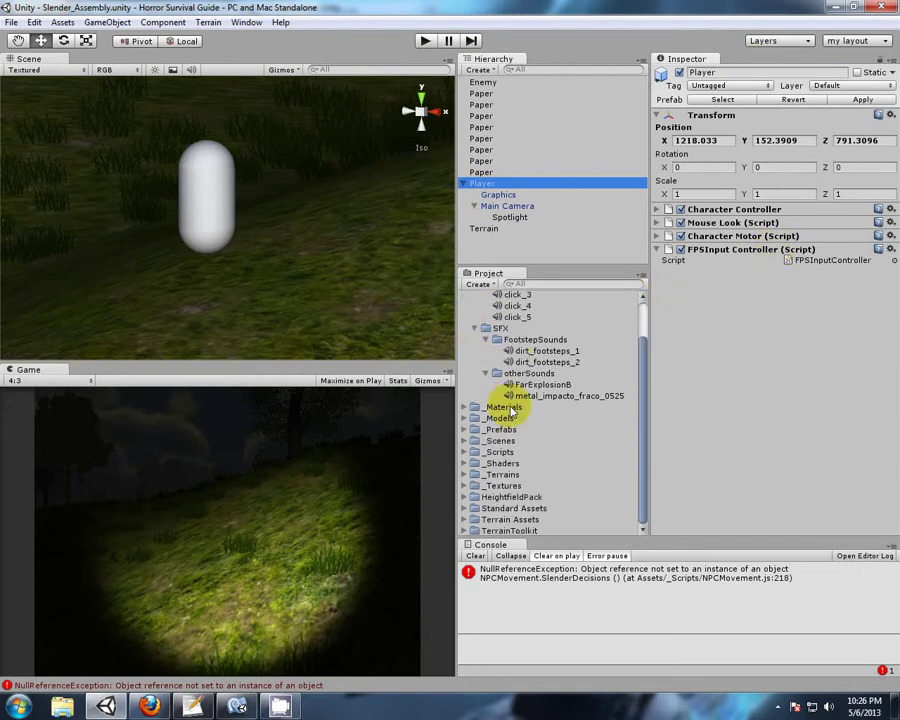
{"action": "left_click", "coordinate": [465, 453]}
{"action": "scroll", "coordinate": [510, 412], "scroll_direction": "down", "scroll_amount": 4}
{"action": "scroll", "coordinate": [519, 430], "scroll_direction": "down", "scroll_amount": 2}
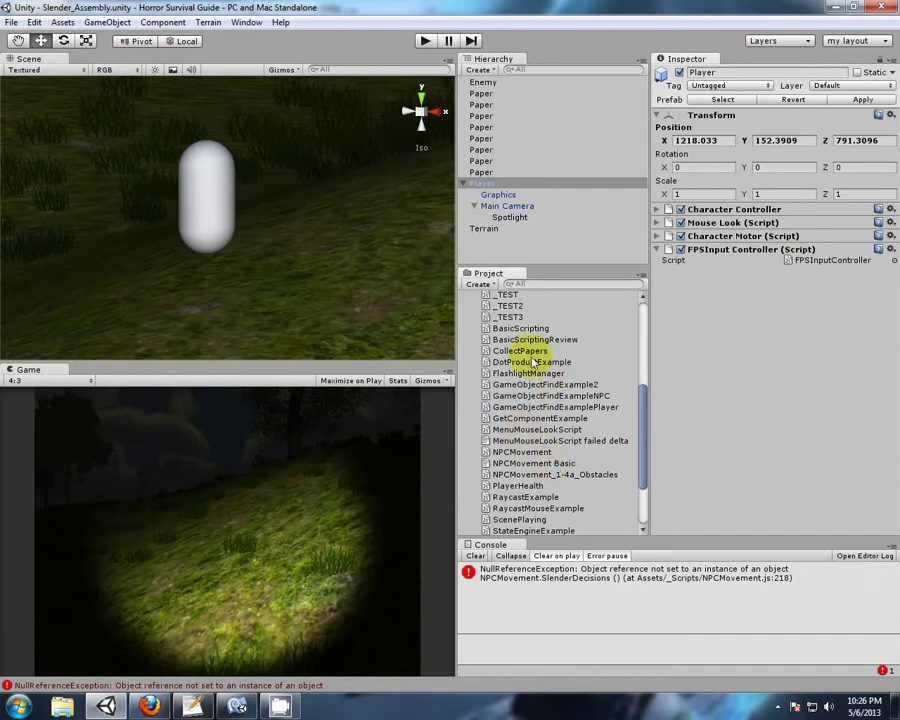
{"action": "left_click_drag", "start_coordinate": [533, 357], "coordinate": [726, 320]}
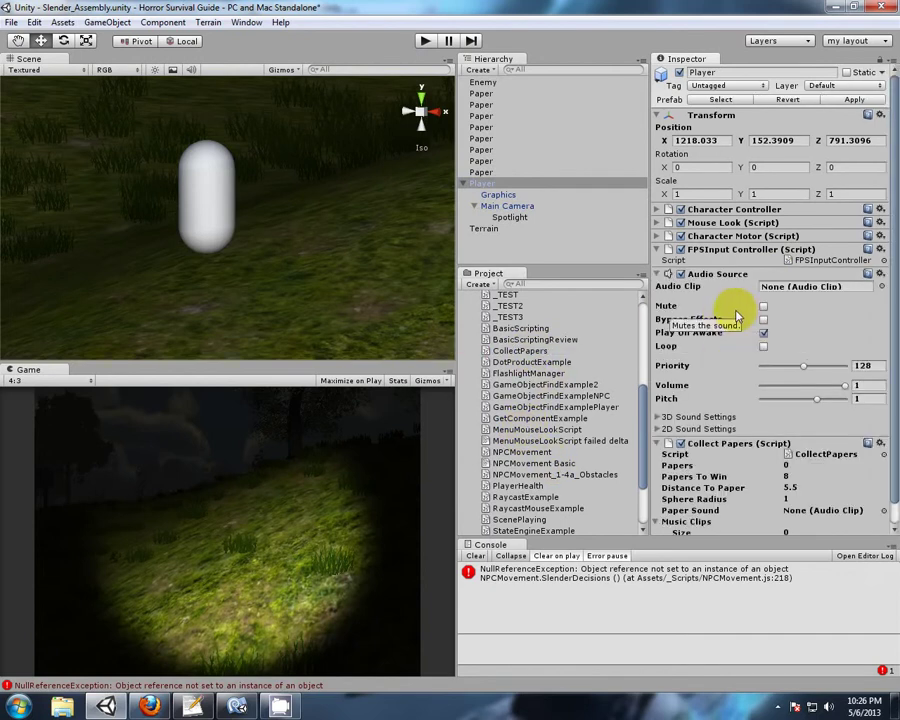
{"action": "scroll", "coordinate": [750, 347], "scroll_direction": "down", "scroll_amount": 1}
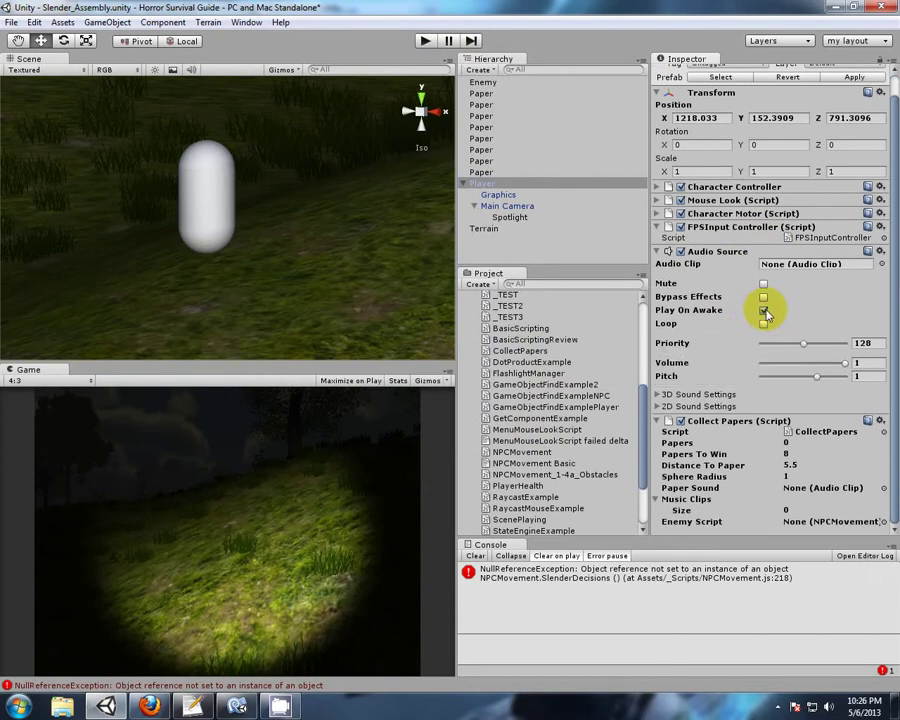
{"action": "left_click", "coordinate": [764, 311]}
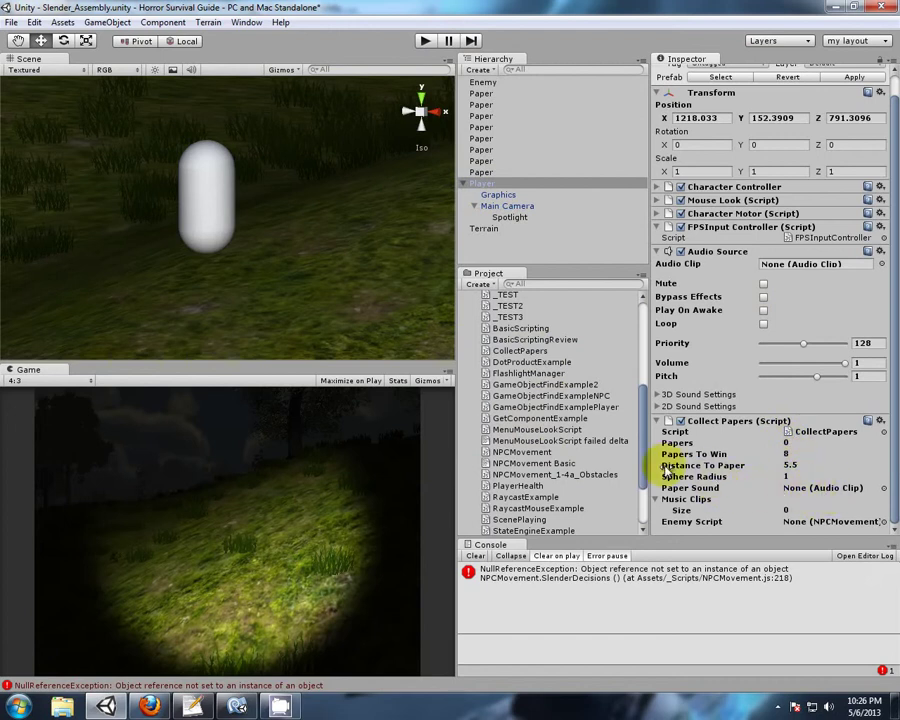
Assign metal_impacto_fraco_0525 as the Player's Paper Sound and the Enemy as the Enemy Script in Collect Papers.
{"action": "left_click_drag", "start_coordinate": [640, 430], "coordinate": [643, 370]}
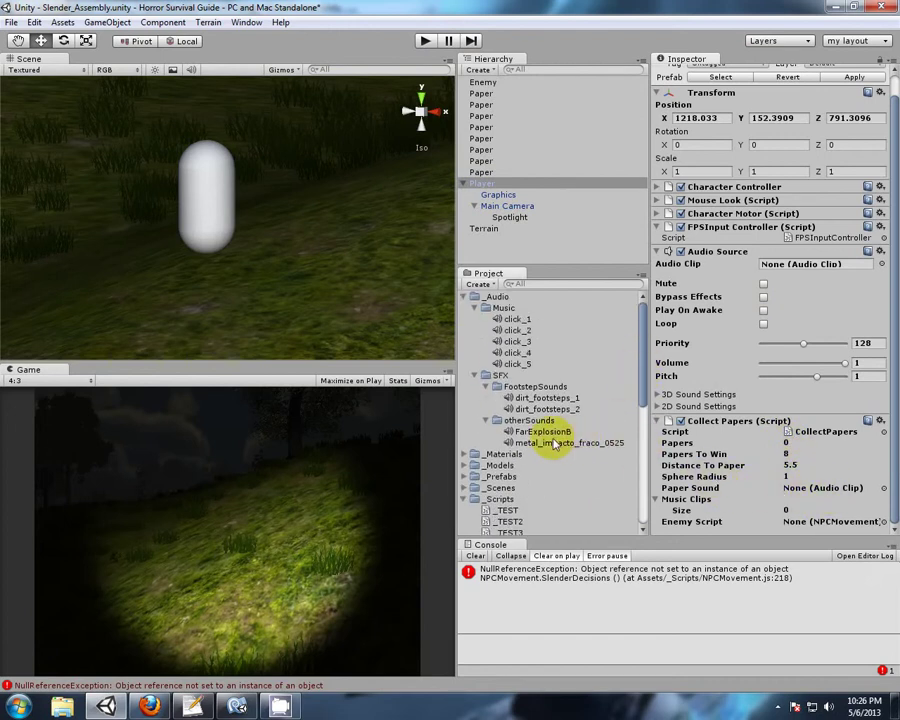
{"action": "left_click_drag", "start_coordinate": [542, 444], "coordinate": [812, 490]}
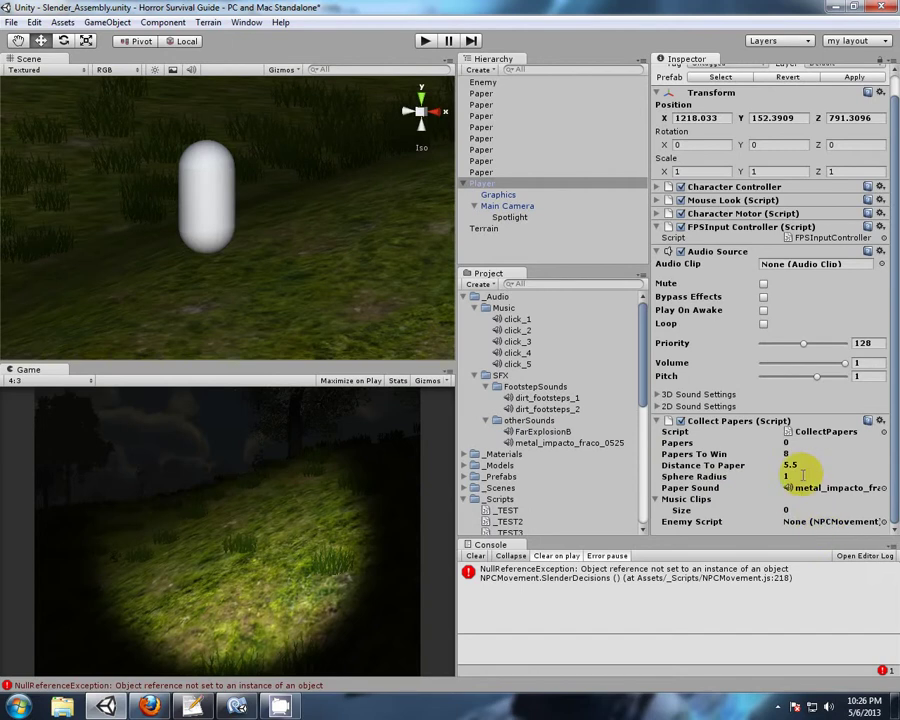
{"action": "left_click", "coordinate": [486, 83]}
{"action": "left_click_drag", "start_coordinate": [486, 83], "coordinate": [818, 525]}
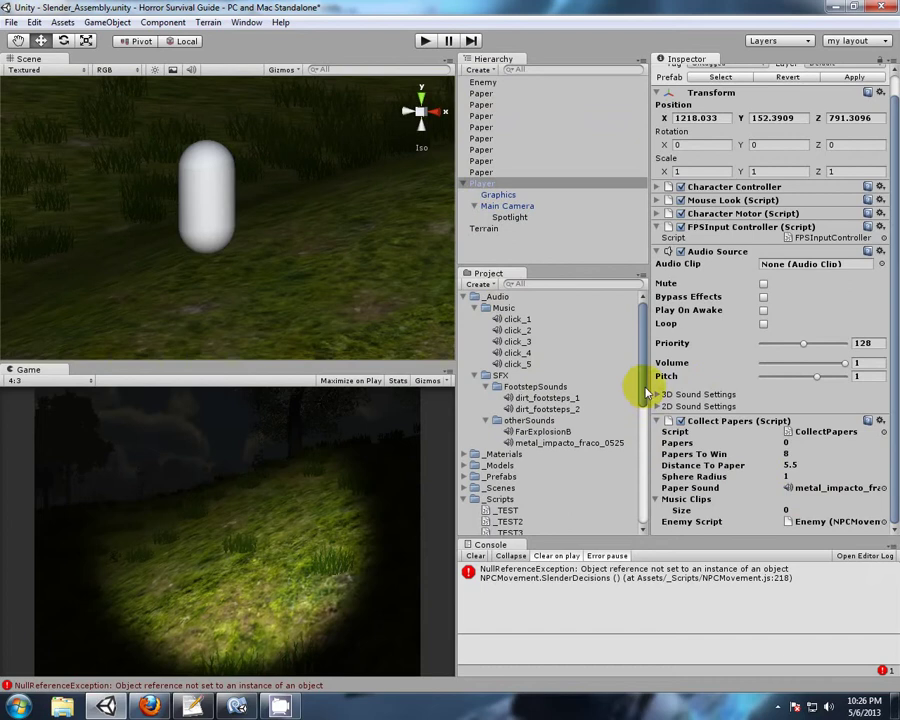
Attach the PlayerHealth script to the Player and review its settings.
{"action": "left_click_drag", "start_coordinate": [646, 392], "coordinate": [646, 456]}
{"action": "scroll", "coordinate": [636, 450], "scroll_direction": "down", "scroll_amount": 2}
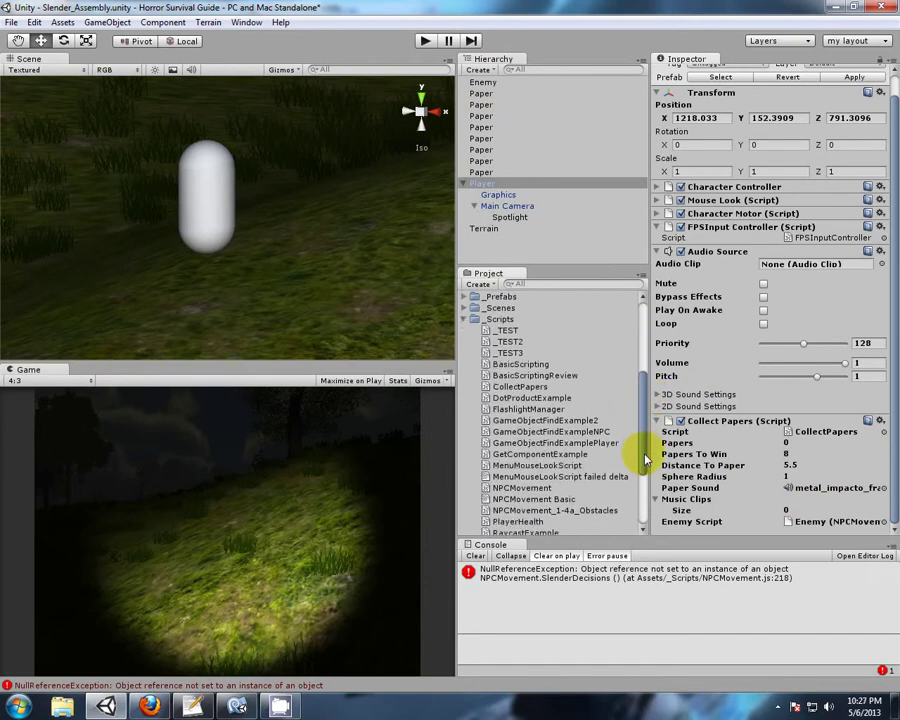
{"action": "mouse_move", "coordinate": [492, 490]}
{"action": "left_mouse_down"}
{"action": "mouse_move", "coordinate": [478, 489]}
{"action": "mouse_move", "coordinate": [468, 264]}
{"action": "mouse_move", "coordinate": [488, 186]}
{"action": "left_mouse_up"}
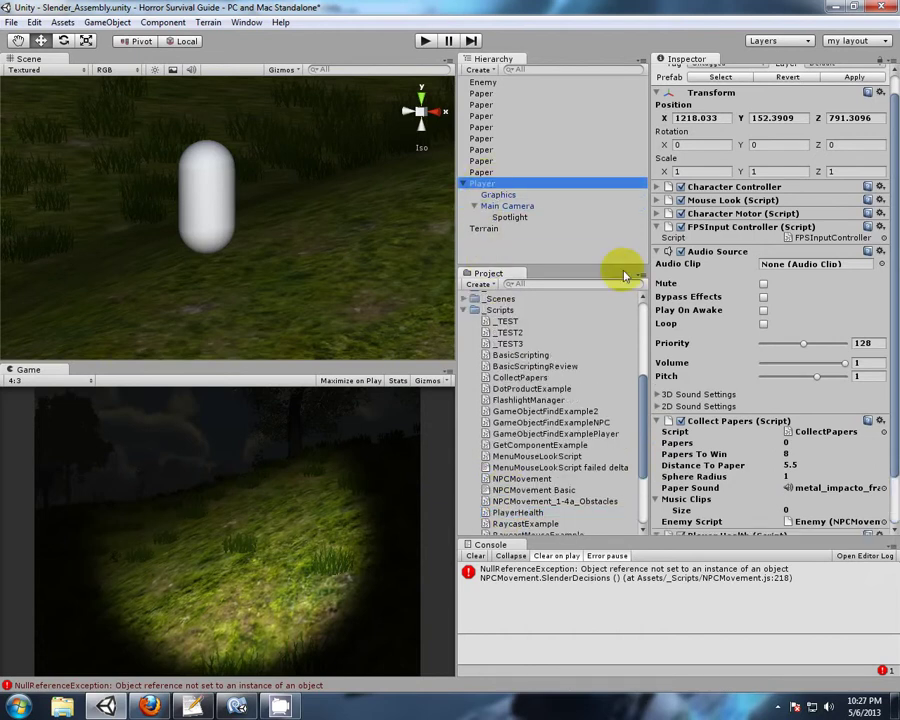
{"action": "scroll", "coordinate": [823, 388], "scroll_direction": "down", "scroll_amount": 3}
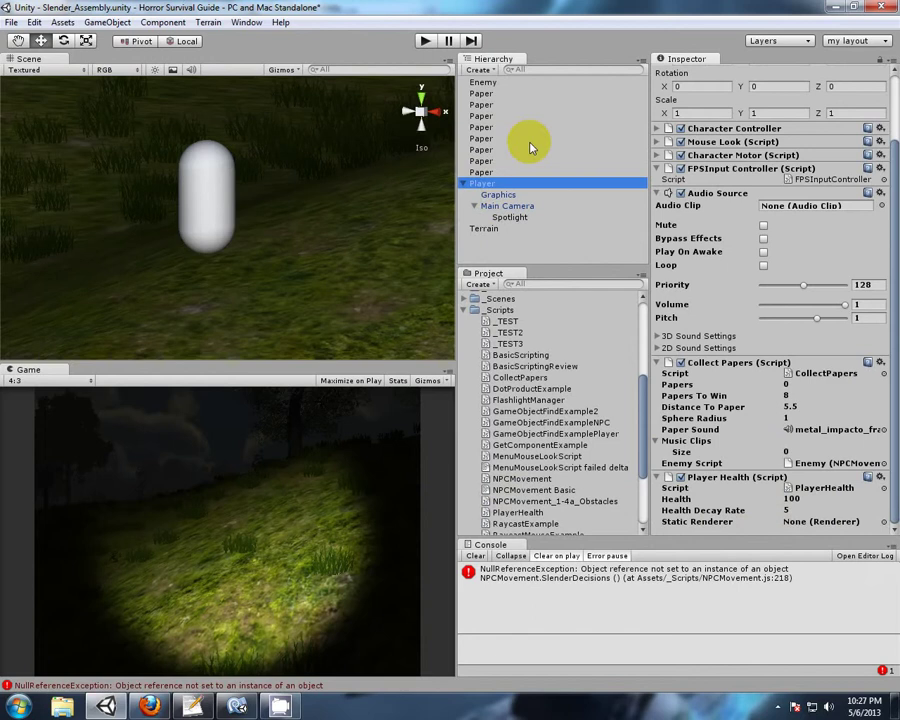
Add a new plane object to the scene and reselect the Player.
{"action": "scroll", "coordinate": [540, 440], "scroll_direction": "down", "scroll_amount": 3}
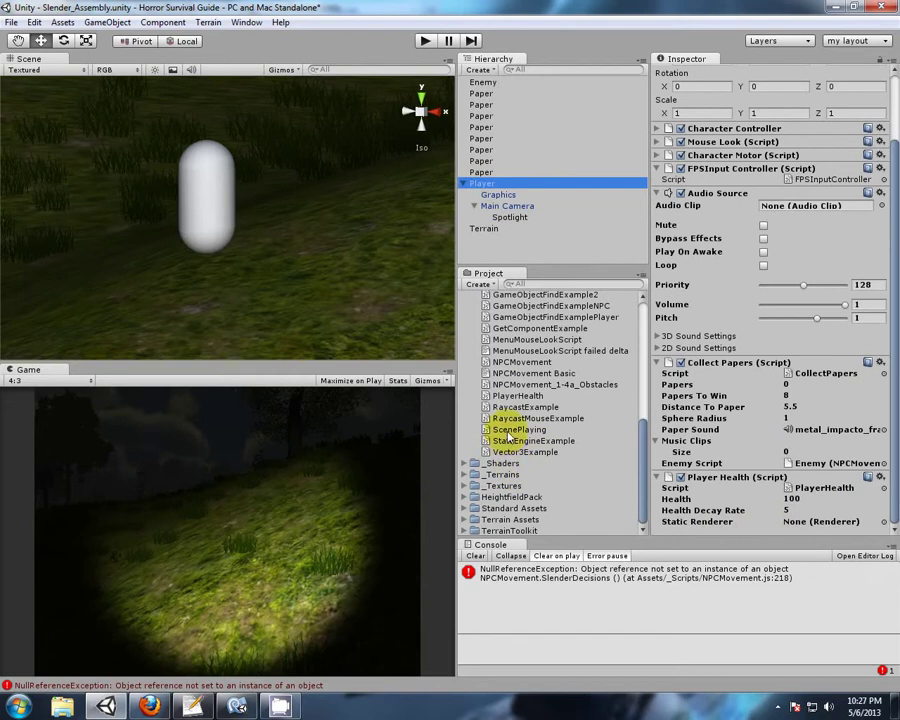
{"action": "scroll", "coordinate": [523, 372], "scroll_direction": "up", "scroll_amount": 2}
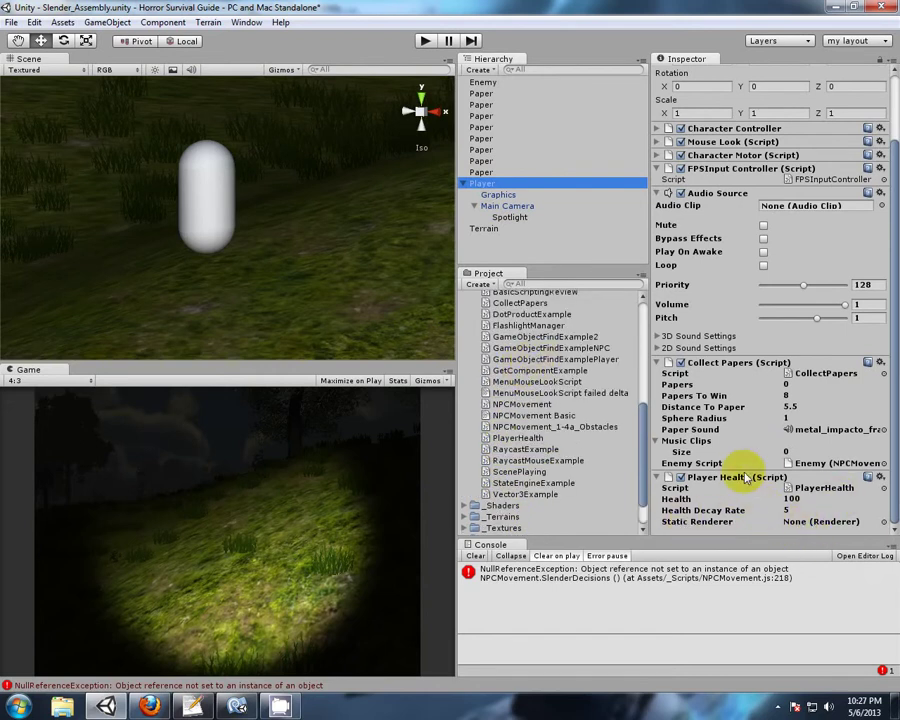
{"action": "scroll", "coordinate": [505, 380], "scroll_direction": "up", "scroll_amount": 3}
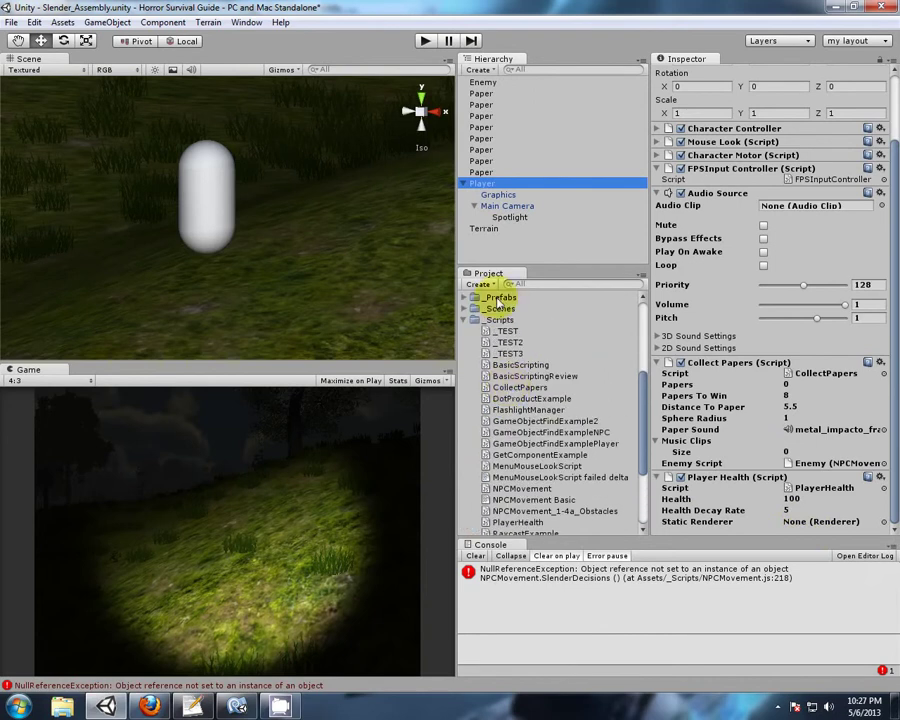
{"action": "left_click", "coordinate": [489, 252]}
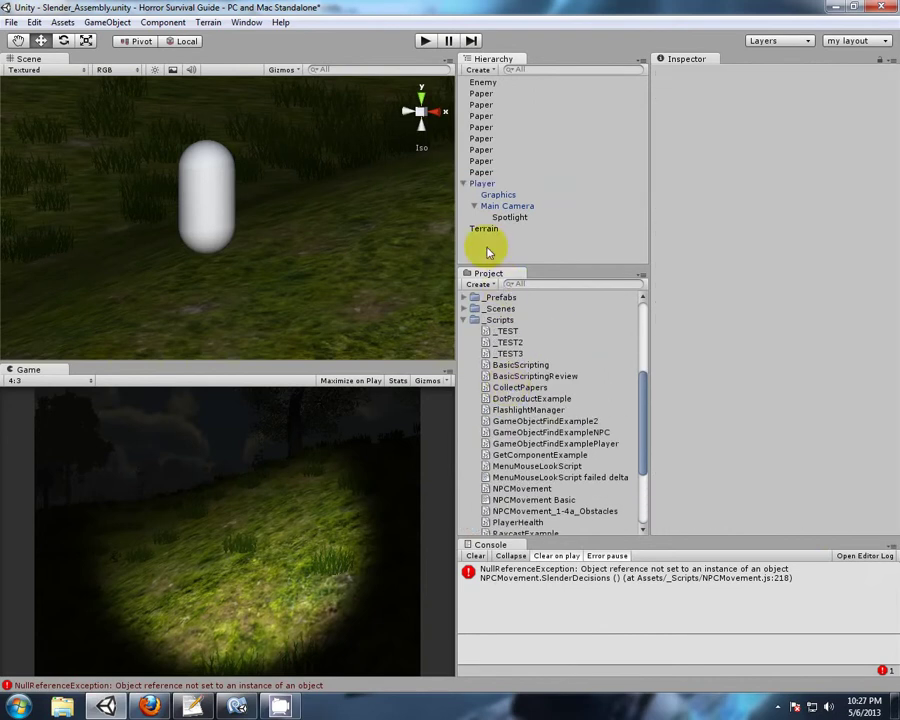
{"action": "left_click", "coordinate": [479, 71]}
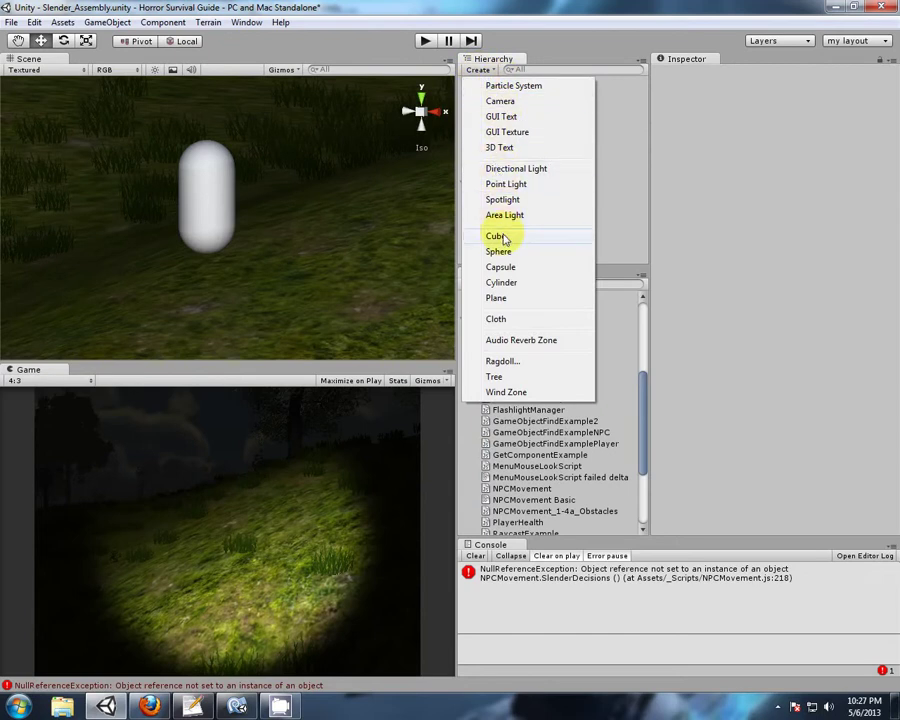
{"action": "left_click", "coordinate": [497, 298]}
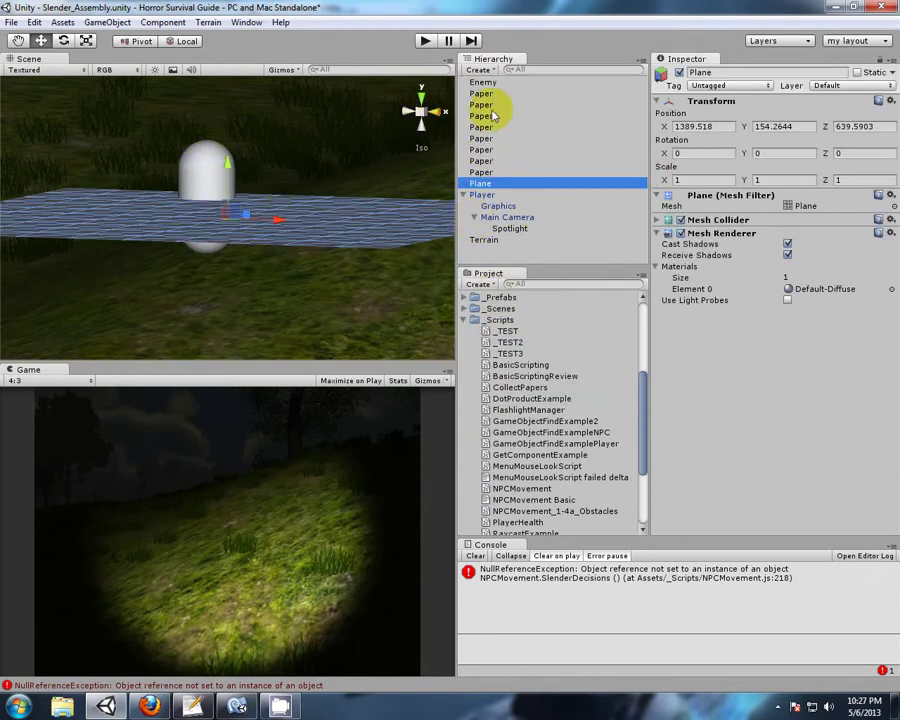
{"action": "left_click", "coordinate": [478, 194]}
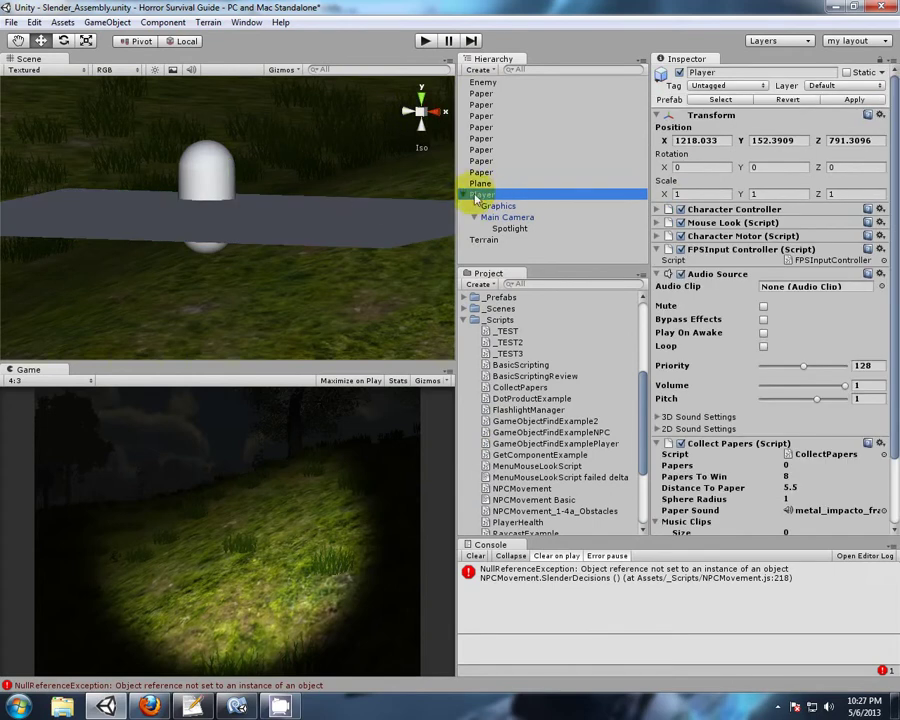
Make the new plane a child of the Player's Main Camera and set its position to 0, 0, 2.
{"action": "double_click", "coordinate": [486, 196]}
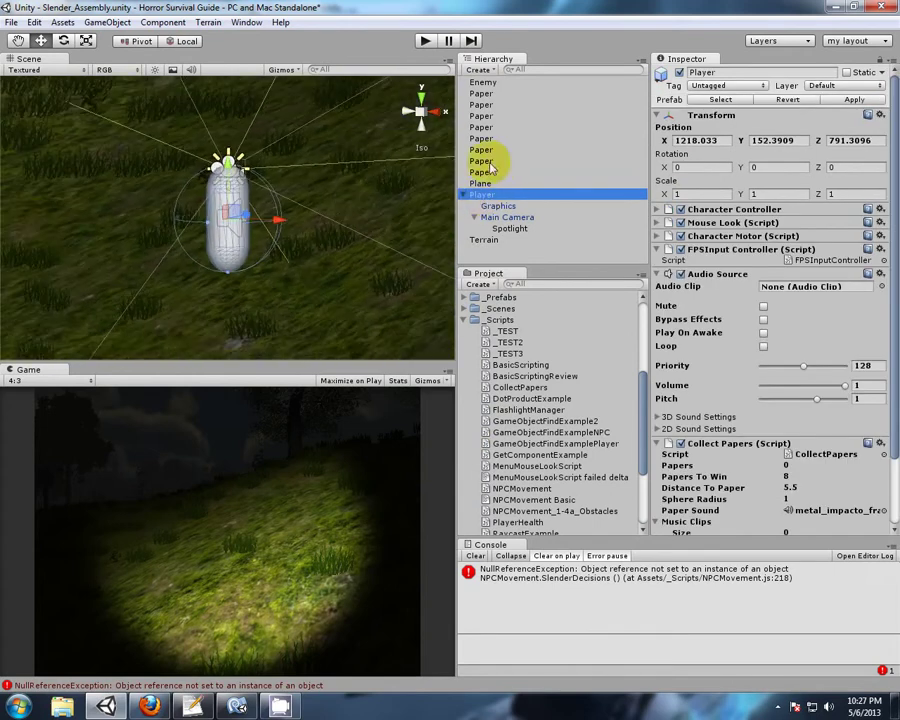
{"action": "left_click_drag", "start_coordinate": [486, 185], "coordinate": [524, 218]}
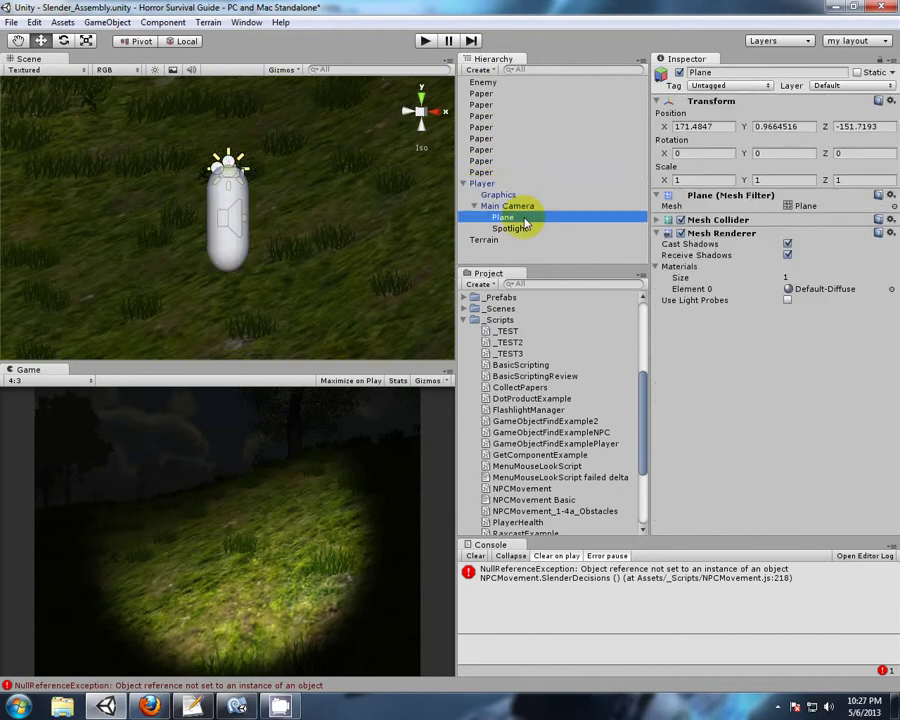
{"action": "left_click", "coordinate": [717, 128]}
{"action": "type", "text": "0"}
{"action": "left_click", "coordinate": [780, 126]}
{"action": "type", "text": "0"}
{"action": "left_click", "coordinate": [860, 126]}
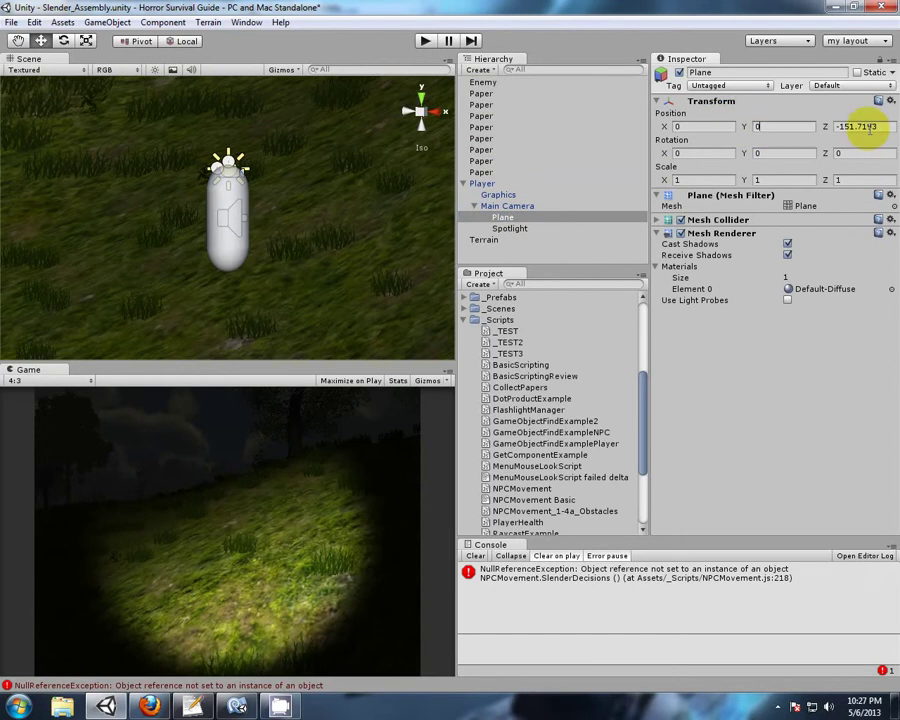
{"action": "type", "text": "0"}
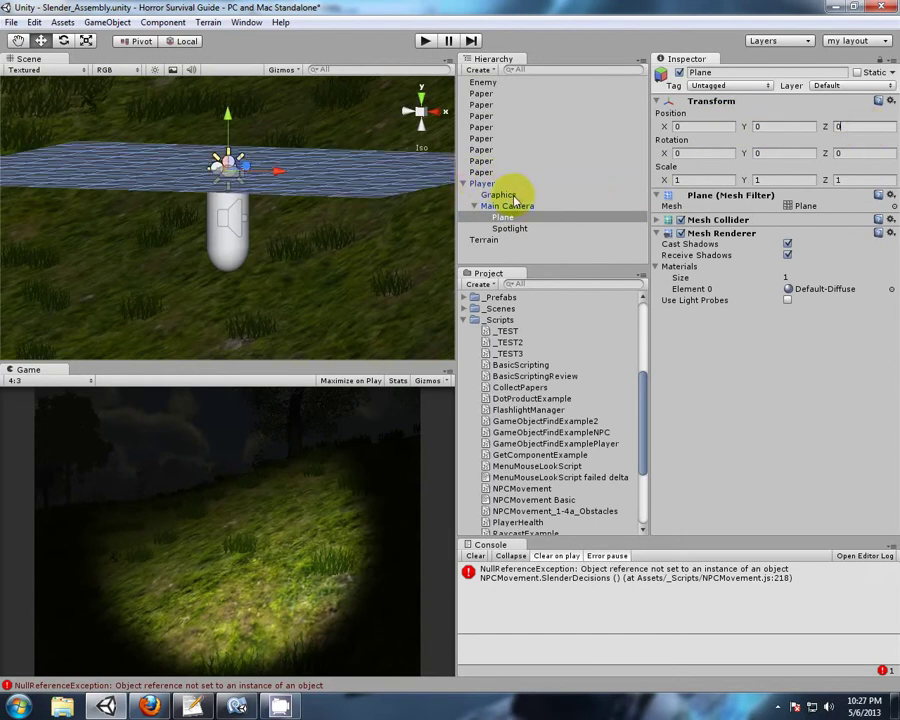
{"action": "left_click_drag", "start_coordinate": [825, 130], "coordinate": [345, 185]}
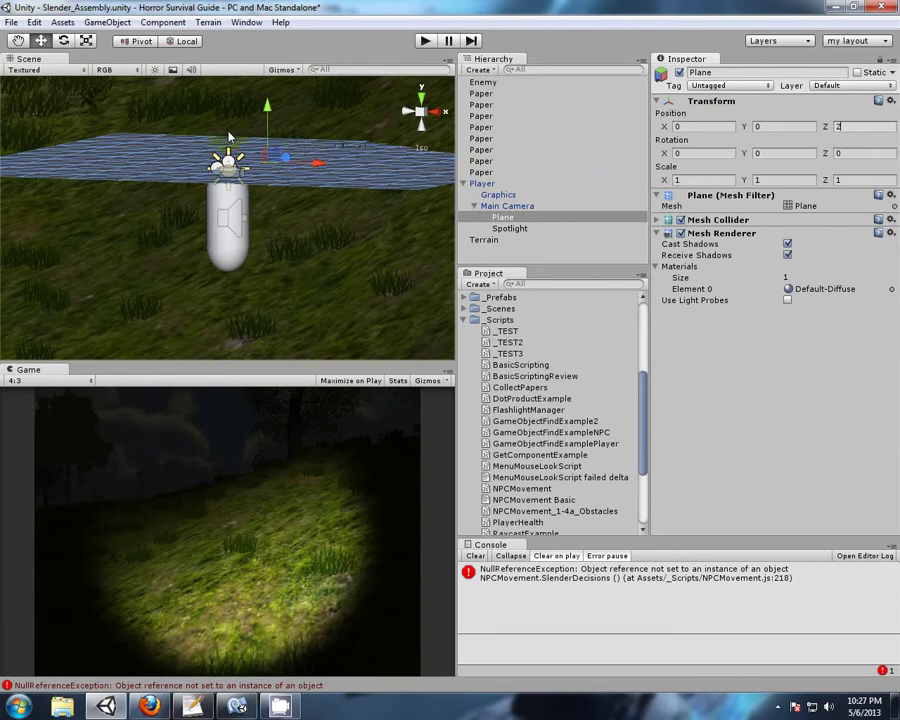
Rotate the plane upright in front of the camera with an X rotation of 270.
{"action": "left_click", "coordinate": [63, 40]}
{"action": "left_click_drag", "start_coordinate": [256, 152], "coordinate": [262, 320]}
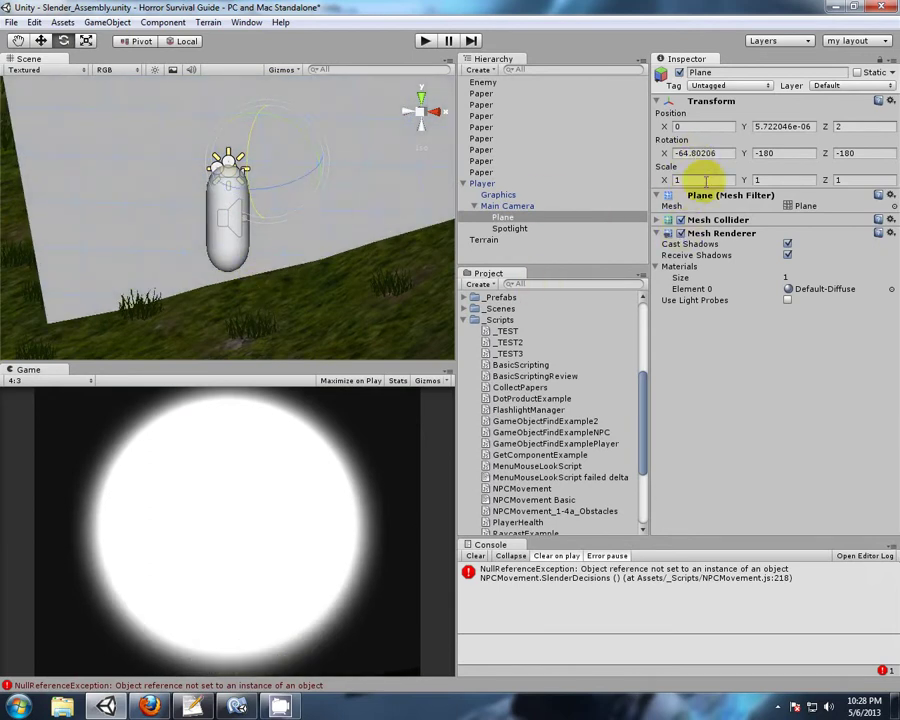
{"action": "type", "text": "270"}
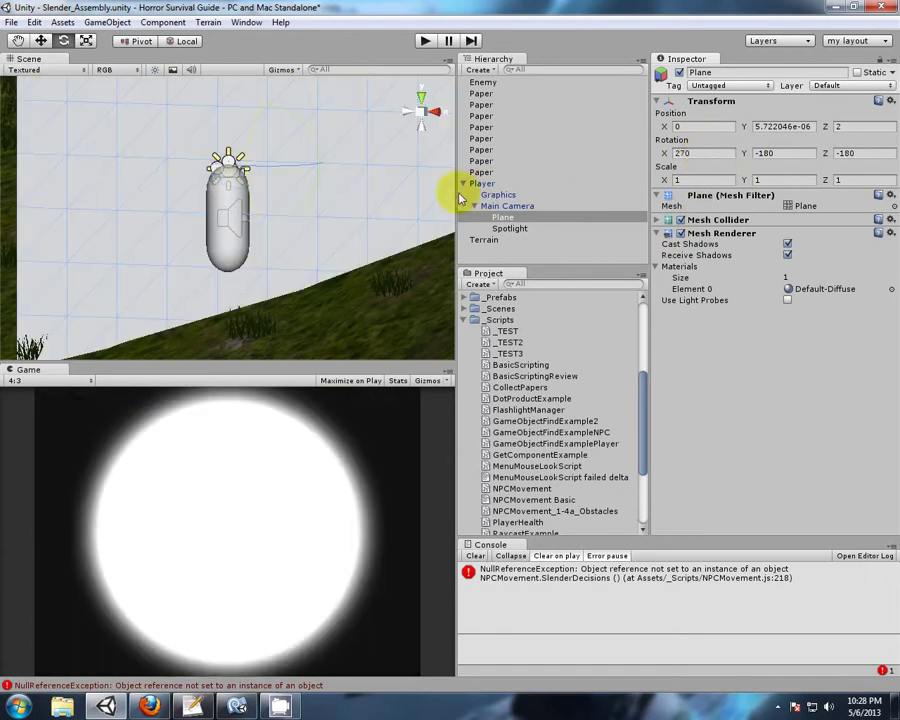
{"action": "scroll", "coordinate": [392, 195], "scroll_direction": "down", "scroll_amount": 3}
{"action": "left_click_drag", "start_coordinate": [416, 195], "coordinate": [16, 113], "text": "alt"}
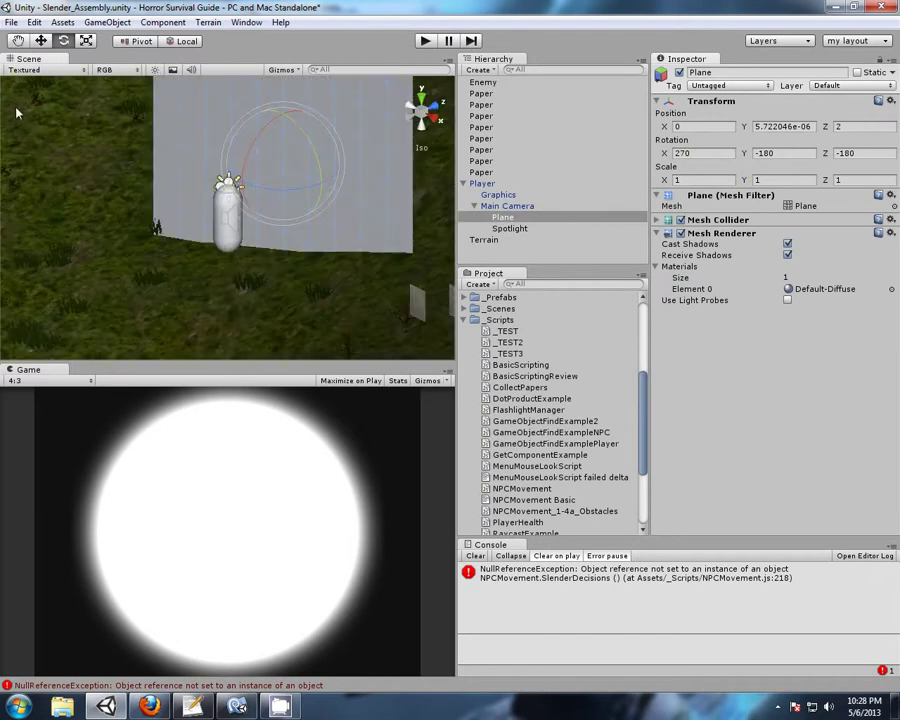
{"action": "left_click", "coordinate": [483, 184]}
{"action": "key", "text": "f"}
{"action": "left_click_drag", "start_coordinate": [158, 162], "coordinate": [440, 193], "text": "alt"}
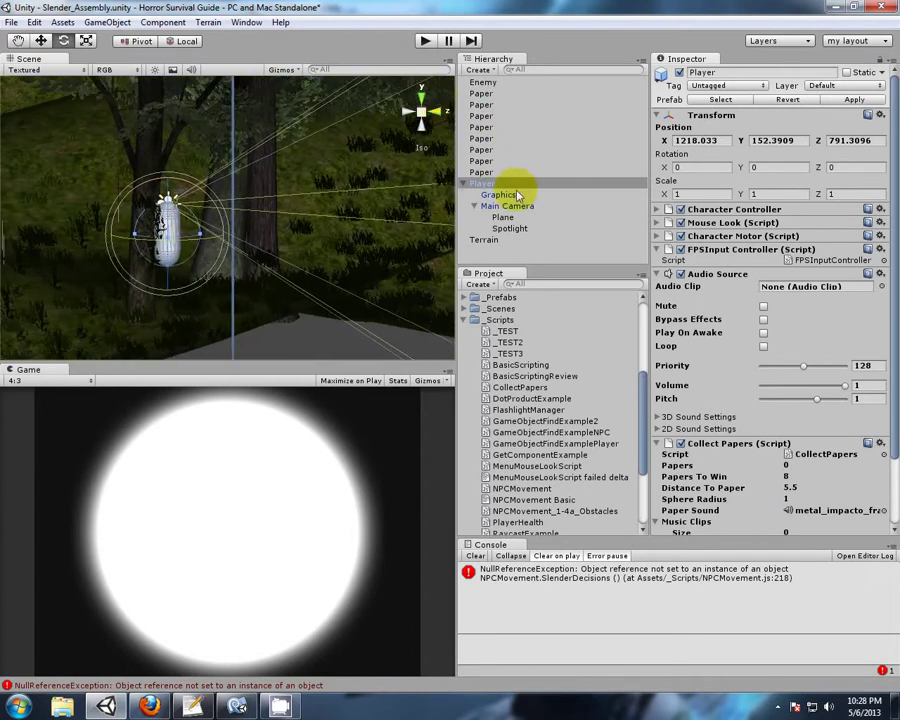
Set the plane's Y position to 0 and its X scale to 0.5.
{"action": "left_click", "coordinate": [504, 217]}
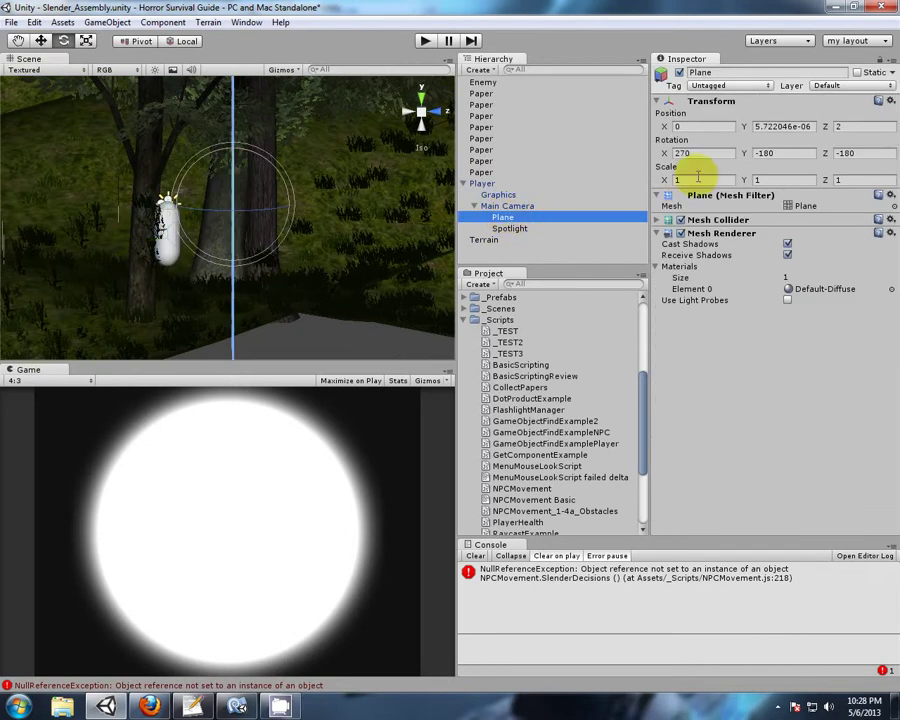
{"action": "left_click", "coordinate": [778, 127]}
{"action": "type", "text": "0"}
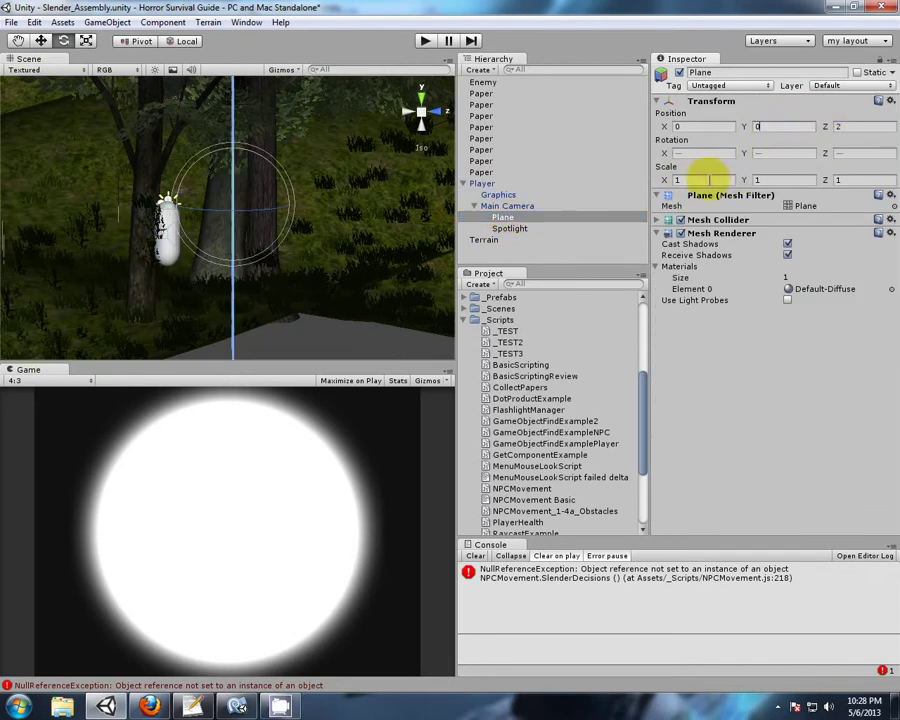
{"action": "type", "text": "0"}
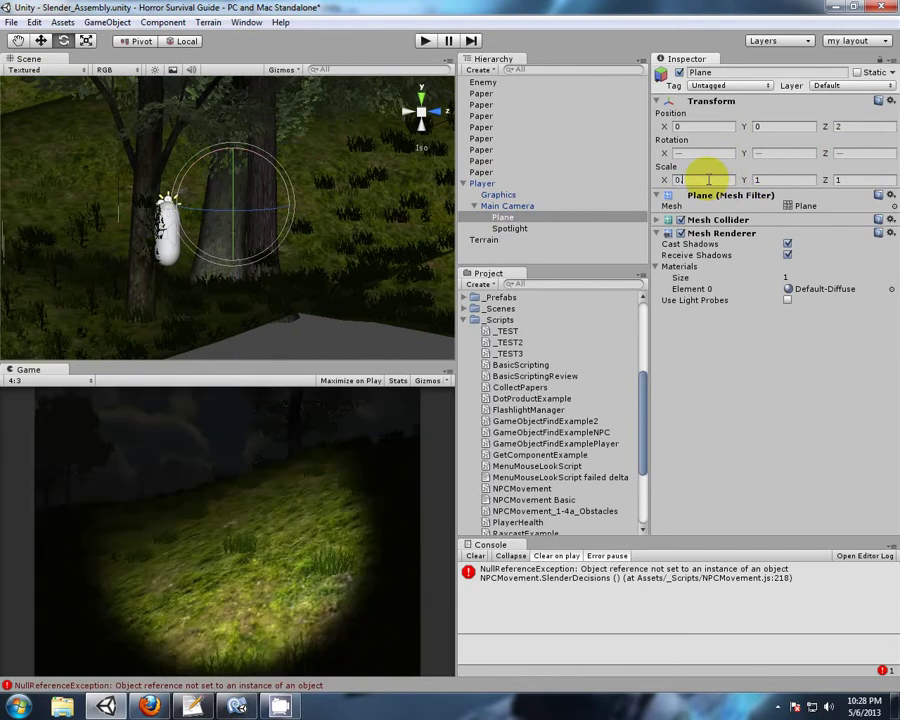
{"action": "type", "text": ".5"}
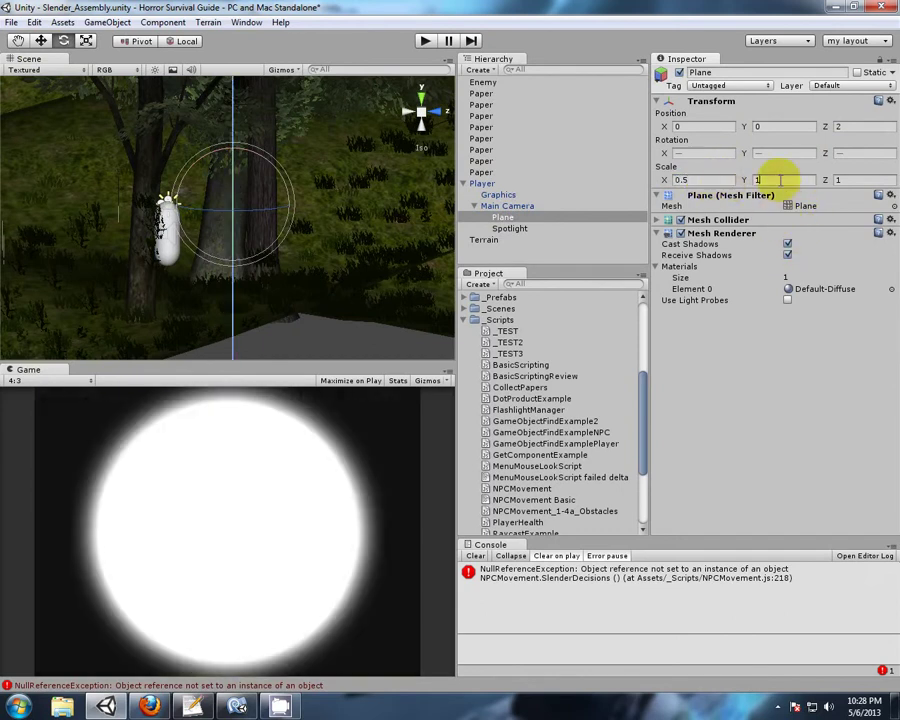
Try a Y scale of 0.5 on the plane and check its shape from the front.
{"action": "type", "text": "0"}
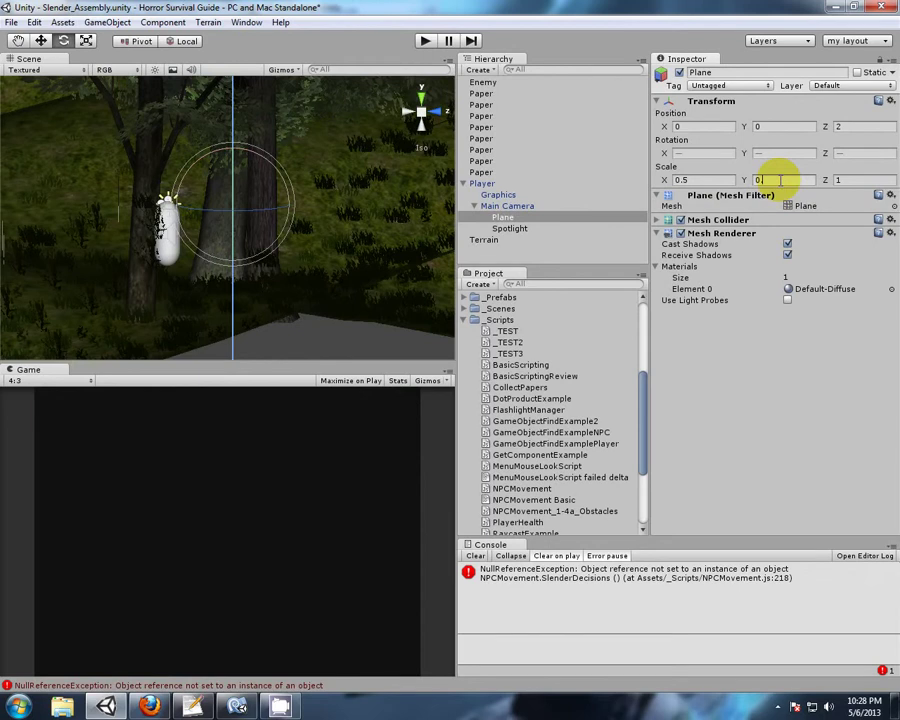
{"action": "type", "text": ".5"}
{"action": "left_click_drag", "start_coordinate": [123, 195], "coordinate": [369, 218], "text": "alt"}
{"action": "scroll", "coordinate": [378, 205], "scroll_direction": "down", "scroll_amount": 7}
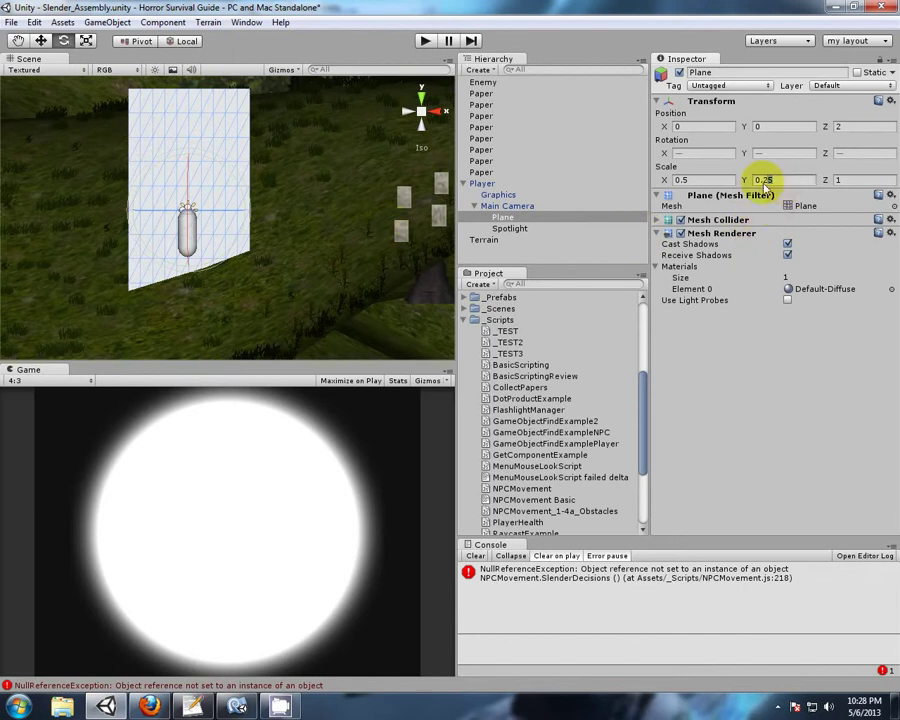
Set the plane's Y scale to 1 and its Z scale to 0.5.
{"action": "left_click", "coordinate": [764, 180]}
{"action": "type", "text": "1"}
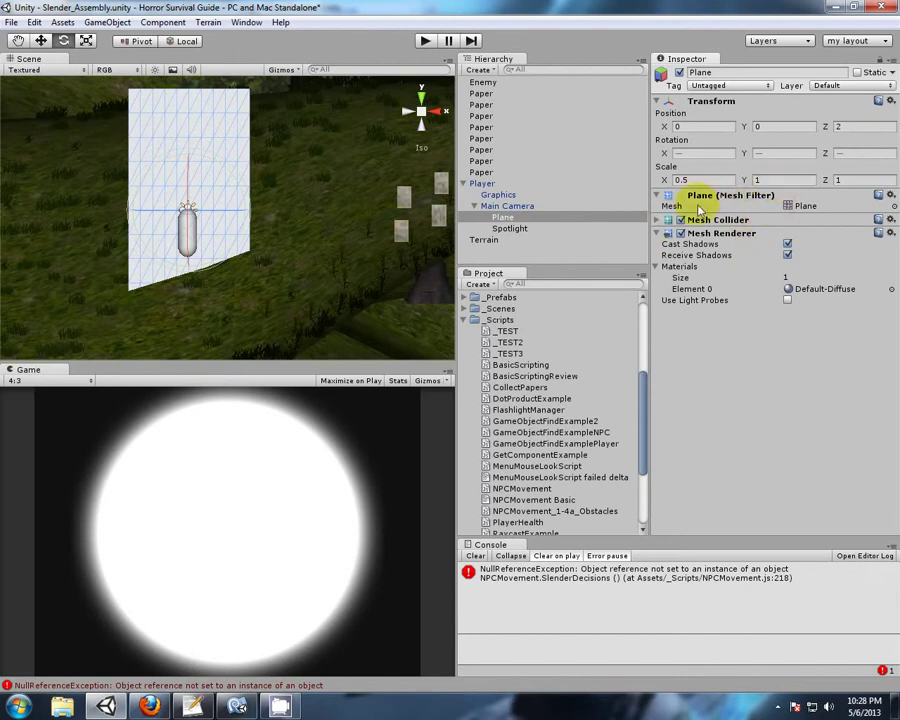
{"action": "left_click", "coordinate": [846, 179]}
{"action": "type", "text": "0"}
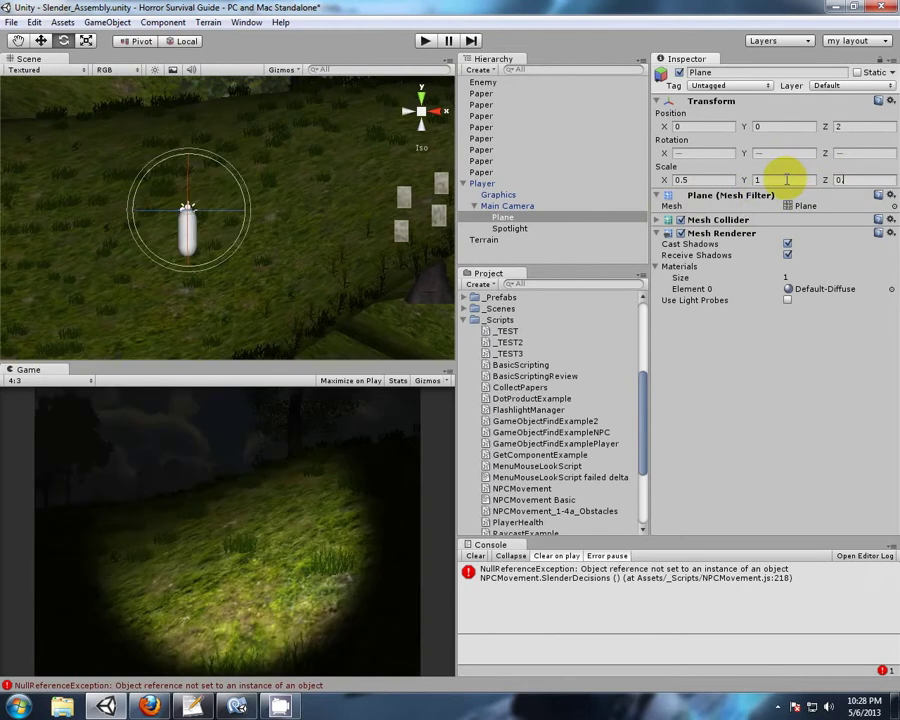
{"action": "type", "text": ".5"}
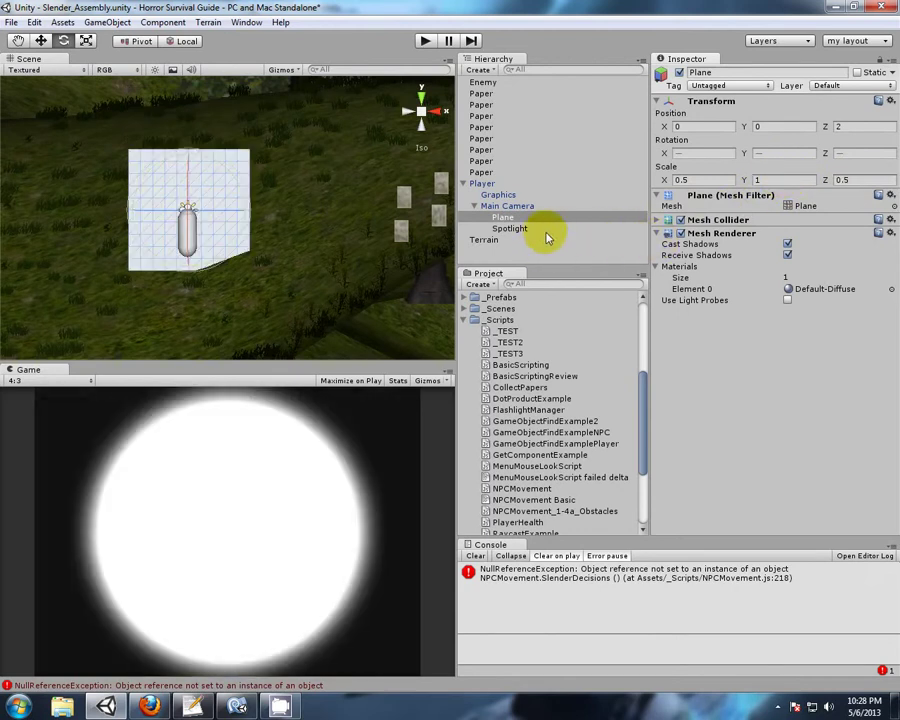
{"action": "left_click_drag", "start_coordinate": [321, 200], "coordinate": [453, 318], "text": "alt"}
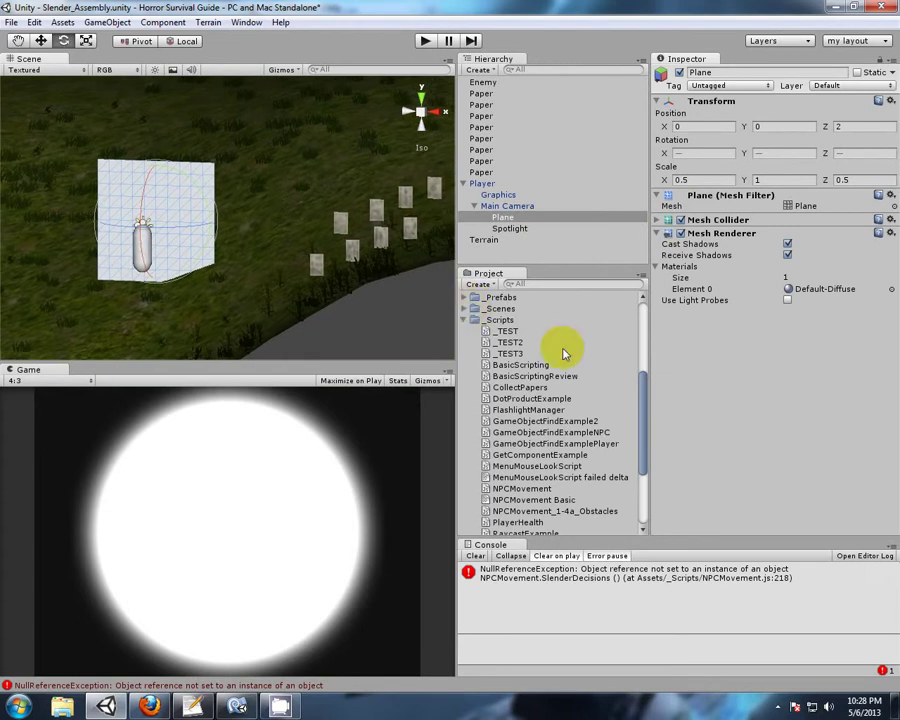
Apply the mtlStatic material from the _Materials folder to the plane and set its color tint alpha to 0.
{"action": "left_click_drag", "start_coordinate": [643, 385], "coordinate": [572, 331]}
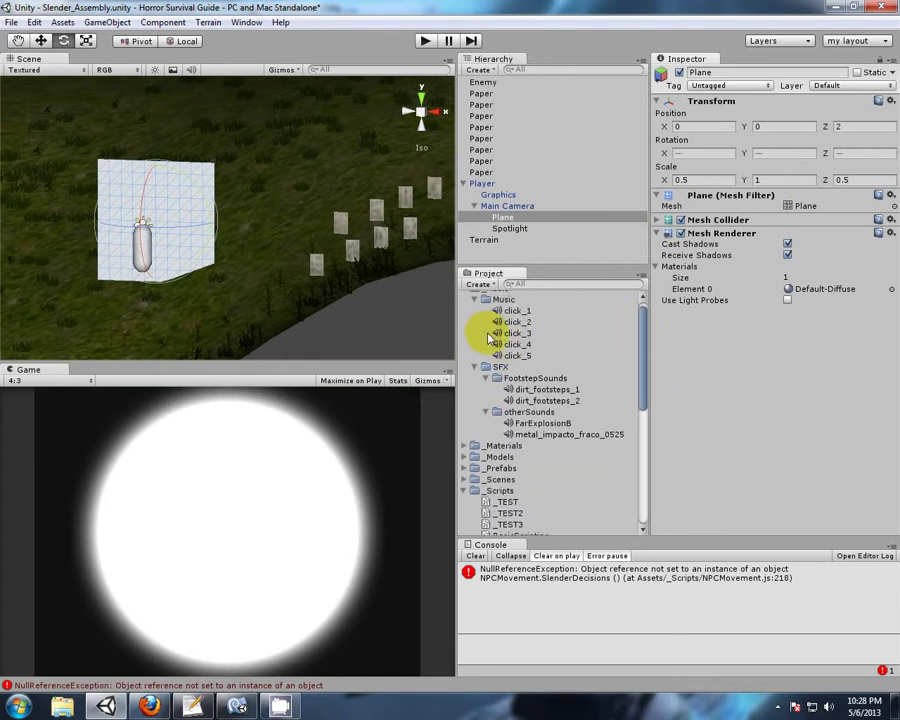
{"action": "left_click", "coordinate": [466, 447]}
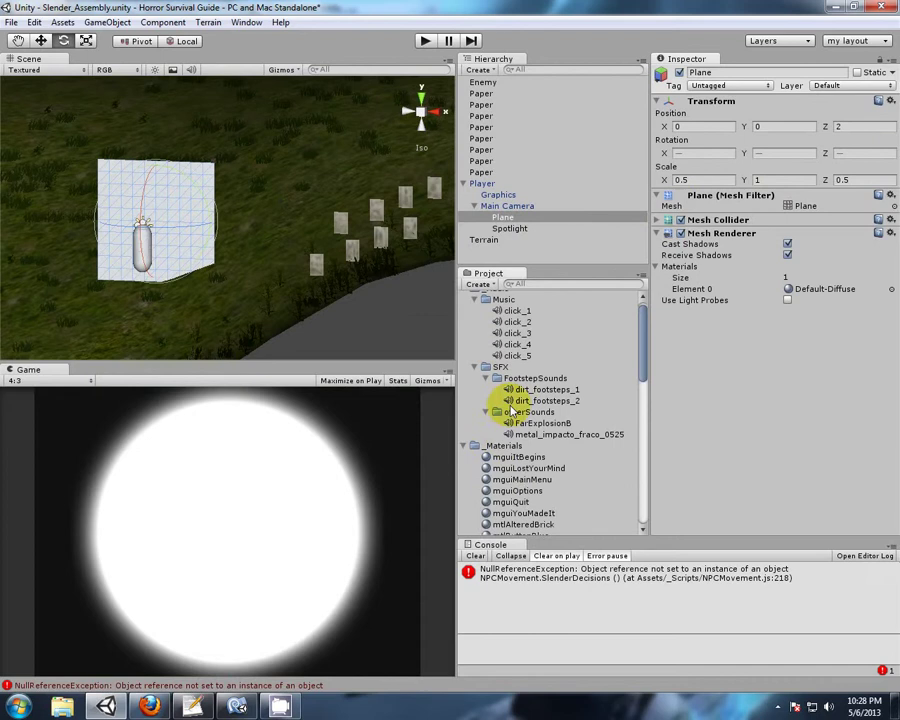
{"action": "scroll", "coordinate": [600, 460], "scroll_direction": "down", "scroll_amount": 5}
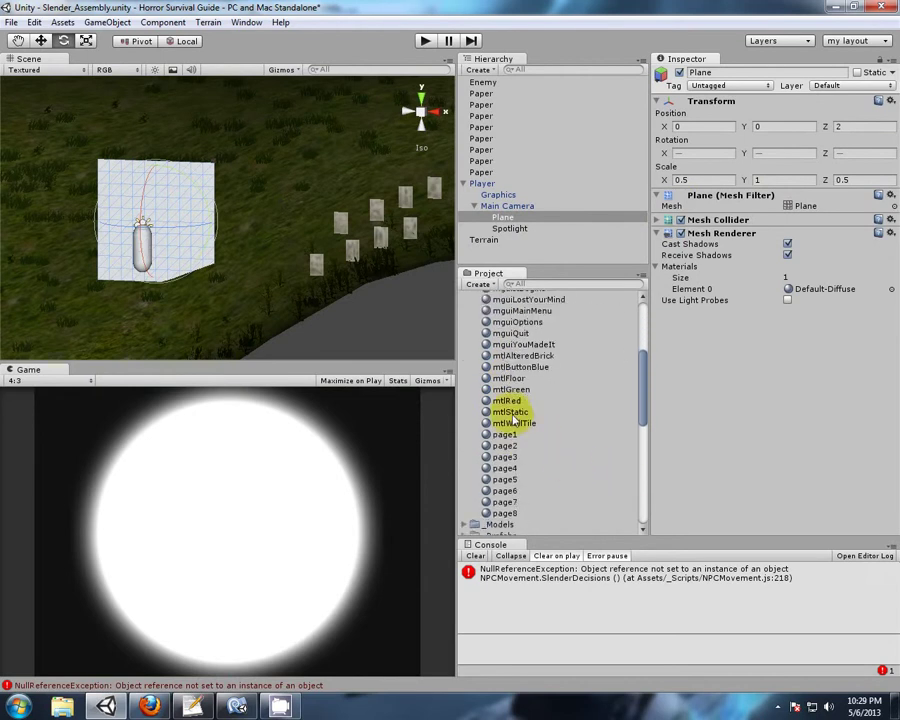
{"action": "left_click_drag", "start_coordinate": [510, 411], "coordinate": [717, 391]}
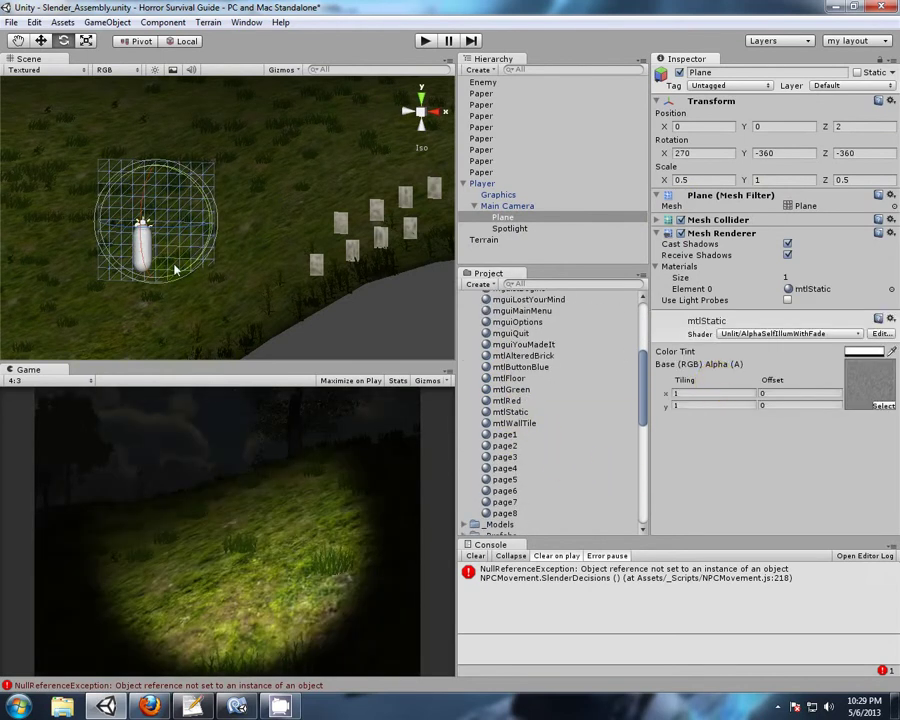
{"action": "left_click", "coordinate": [864, 351]}
{"action": "mouse_move", "coordinate": [27, 222]}
{"action": "left_mouse_down"}
{"action": "mouse_move", "coordinate": [80, 221]}
{"action": "mouse_move", "coordinate": [15, 218]}
{"action": "left_mouse_up"}
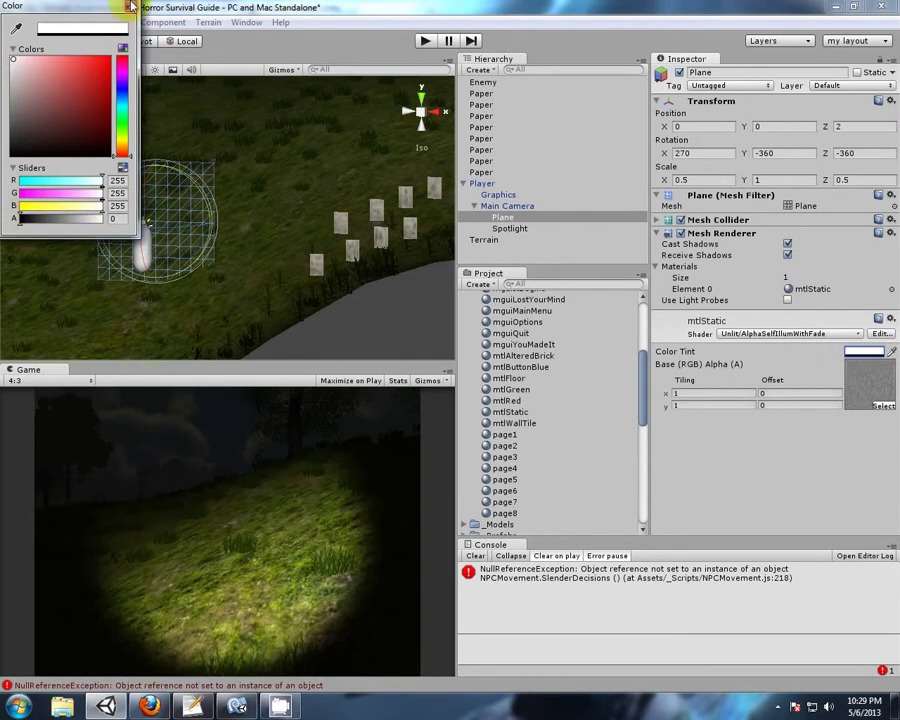
{"action": "left_click", "coordinate": [130, 6]}
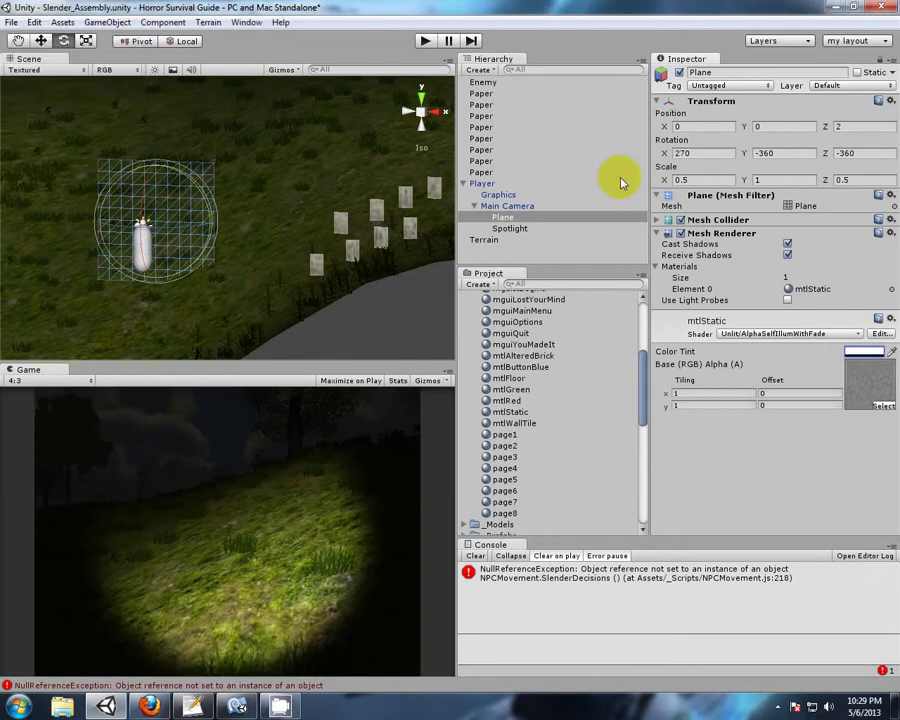
Rename the plane StaticObject and assign it as the Static Renderer in the Player's Player Health script.
{"action": "left_click", "coordinate": [733, 72]}
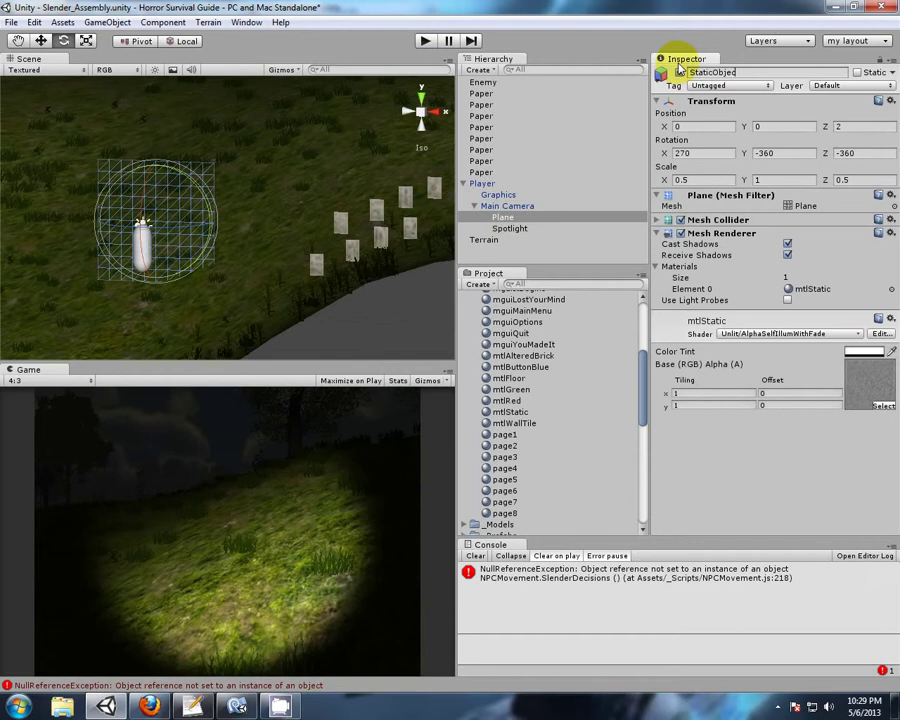
{"action": "key", "text": "Return"}
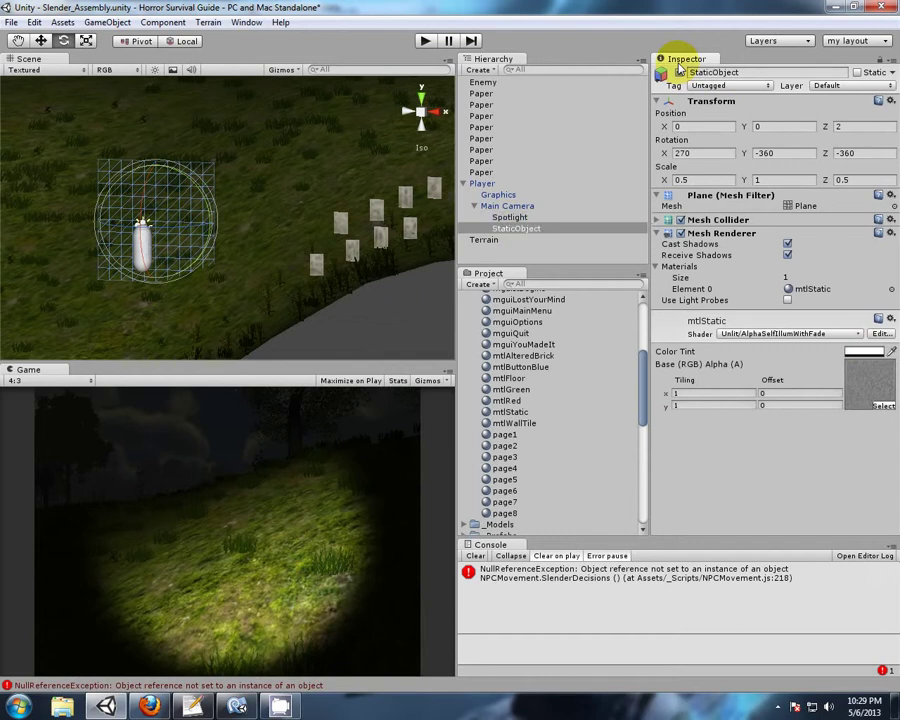
{"action": "left_click", "coordinate": [481, 186]}
{"action": "scroll", "coordinate": [745, 366], "scroll_direction": "down", "scroll_amount": 2}
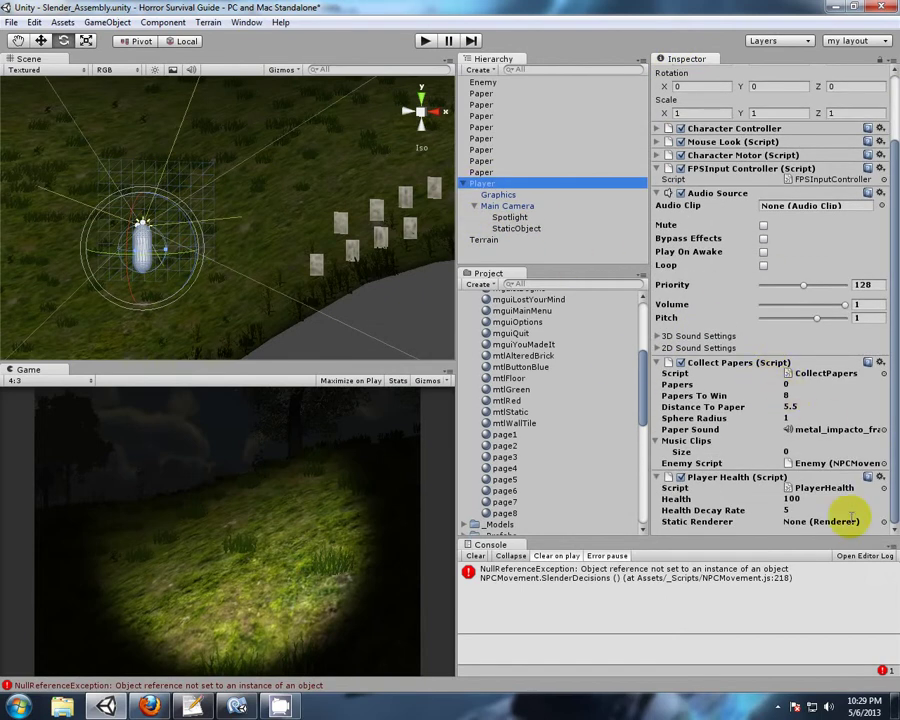
{"action": "left_click_drag", "start_coordinate": [520, 233], "coordinate": [812, 530]}
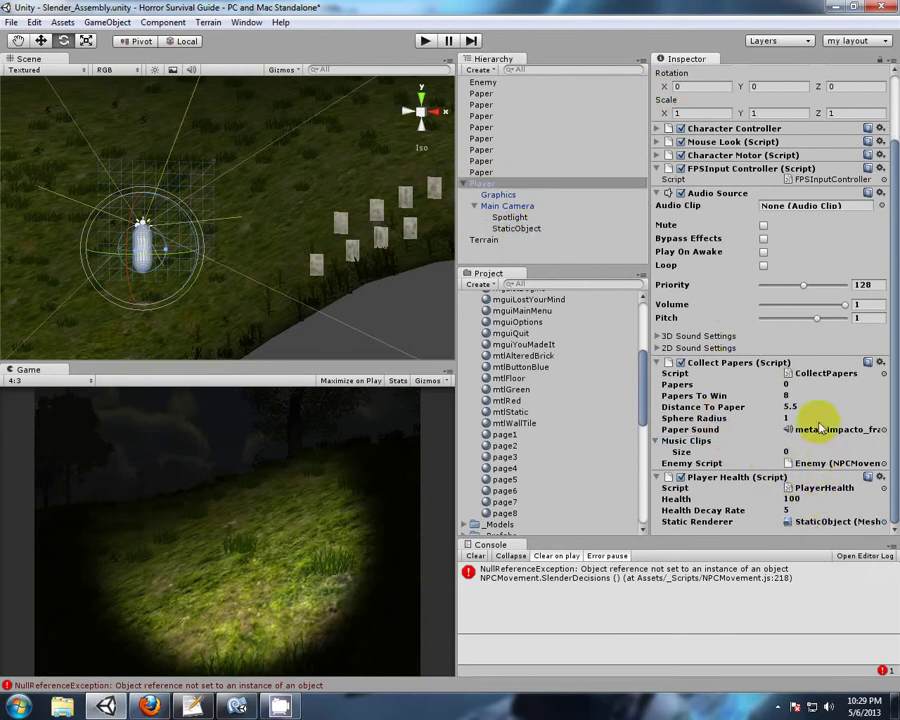
Check the Spotlight and StaticObject settings and clear the Console.
{"action": "left_click", "coordinate": [510, 217]}
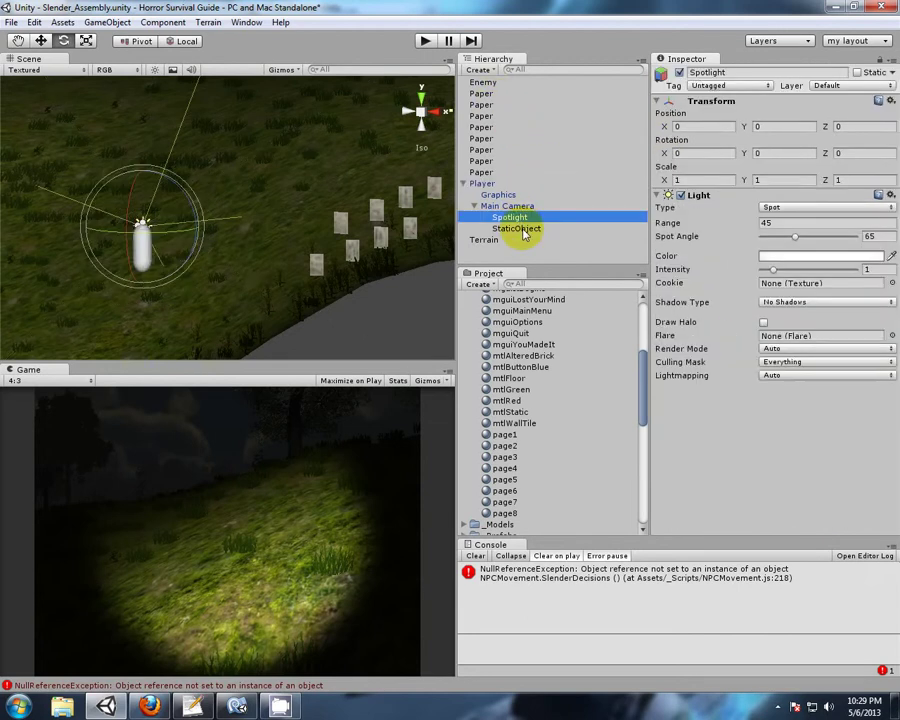
{"action": "left_click", "coordinate": [520, 229]}
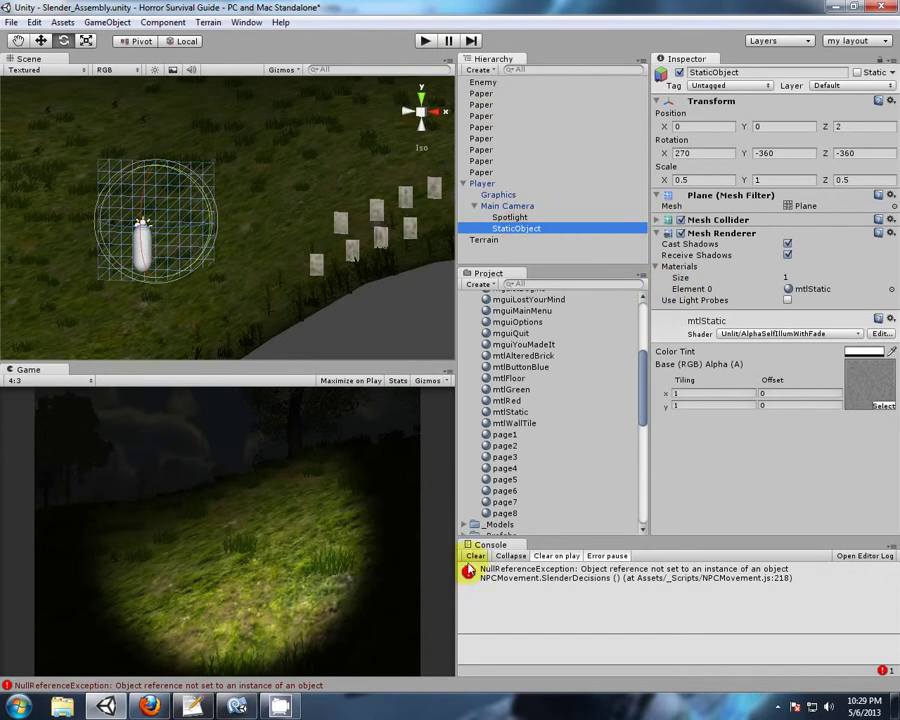
{"action": "left_click", "coordinate": [471, 556]}
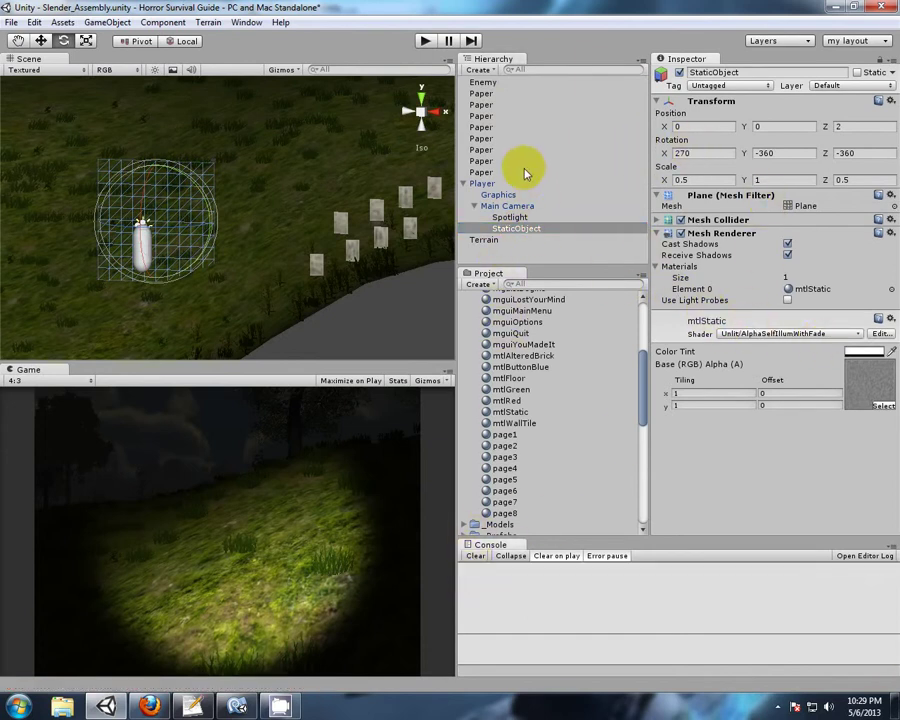
Assign the Player as the Player Health Script in the Enemy's NPCMovement script.
{"action": "left_click", "coordinate": [484, 83]}
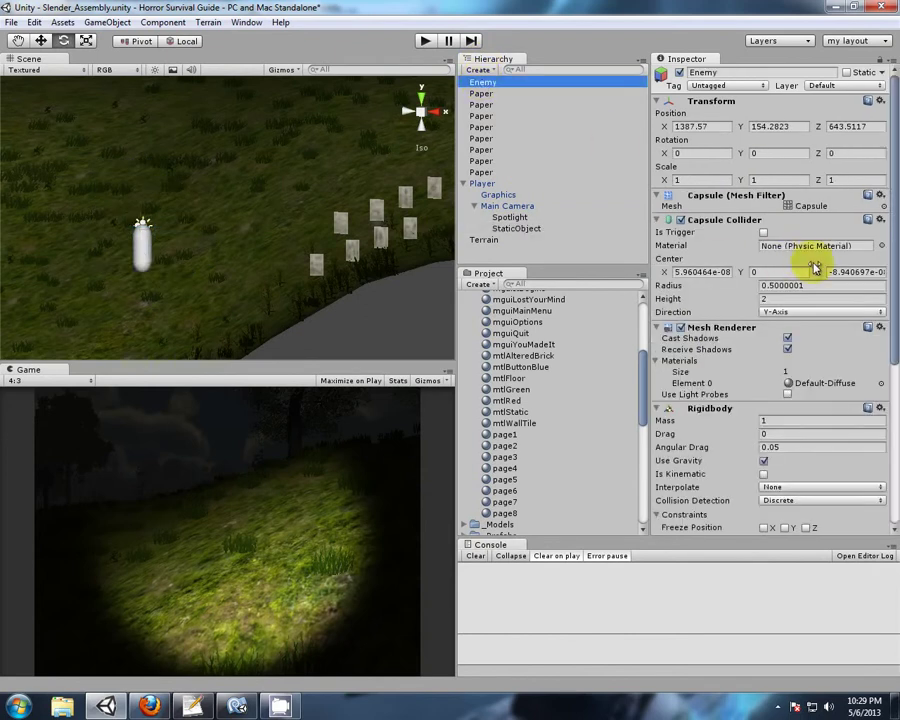
{"action": "scroll", "coordinate": [810, 285], "scroll_direction": "down", "scroll_amount": 6}
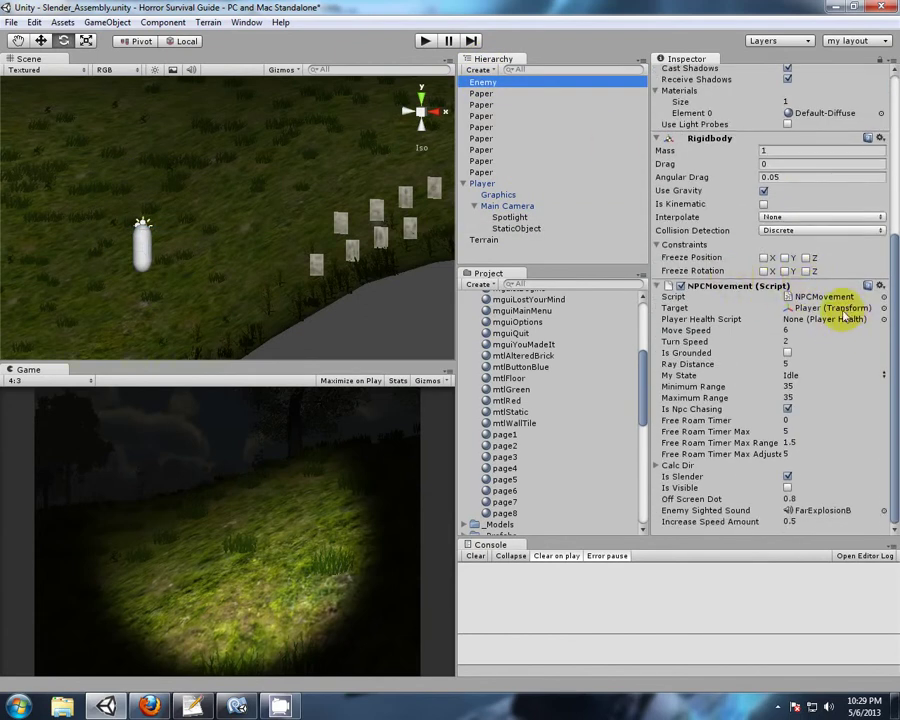
{"action": "left_click_drag", "start_coordinate": [483, 187], "coordinate": [818, 318]}
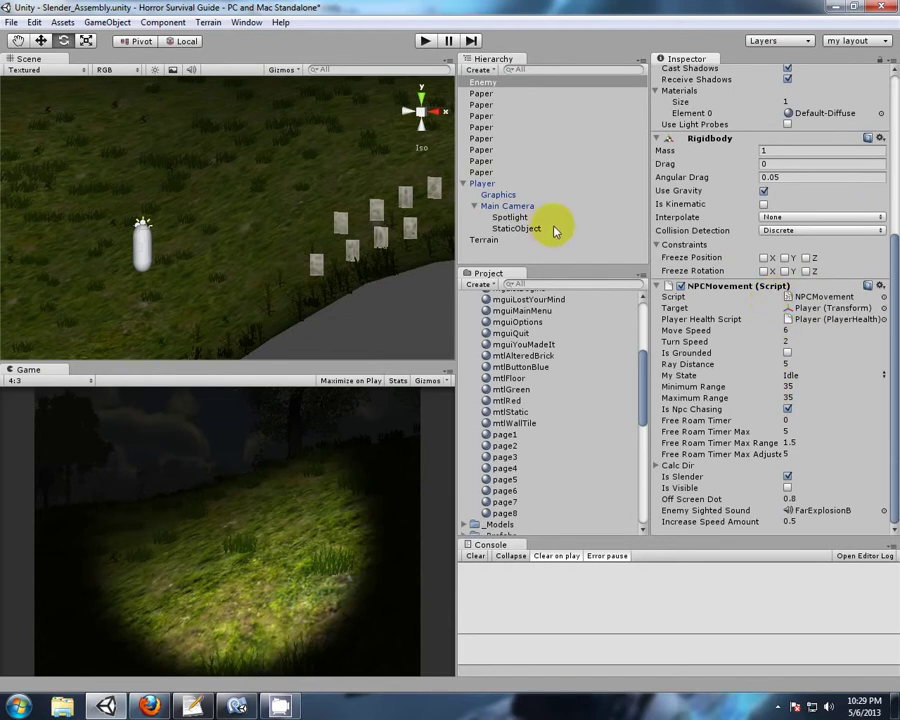
Save the scene and run the game with the Enemy and the papers in the Scene view.
{"action": "left_click", "coordinate": [10, 22]}
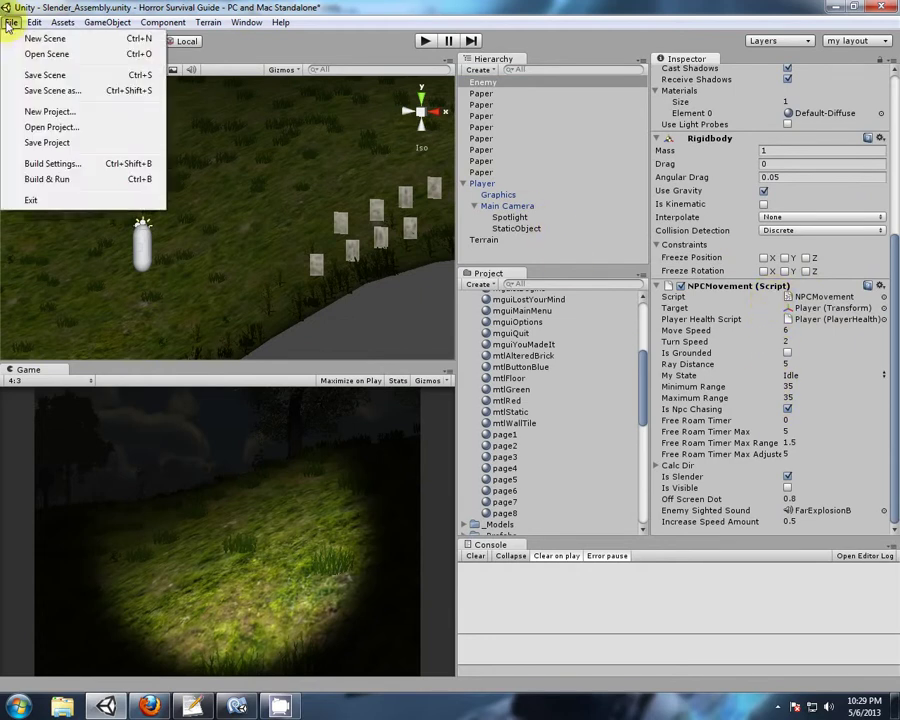
{"action": "left_click", "coordinate": [47, 76]}
{"action": "scroll", "coordinate": [205, 205], "scroll_direction": "down", "scroll_amount": 10}
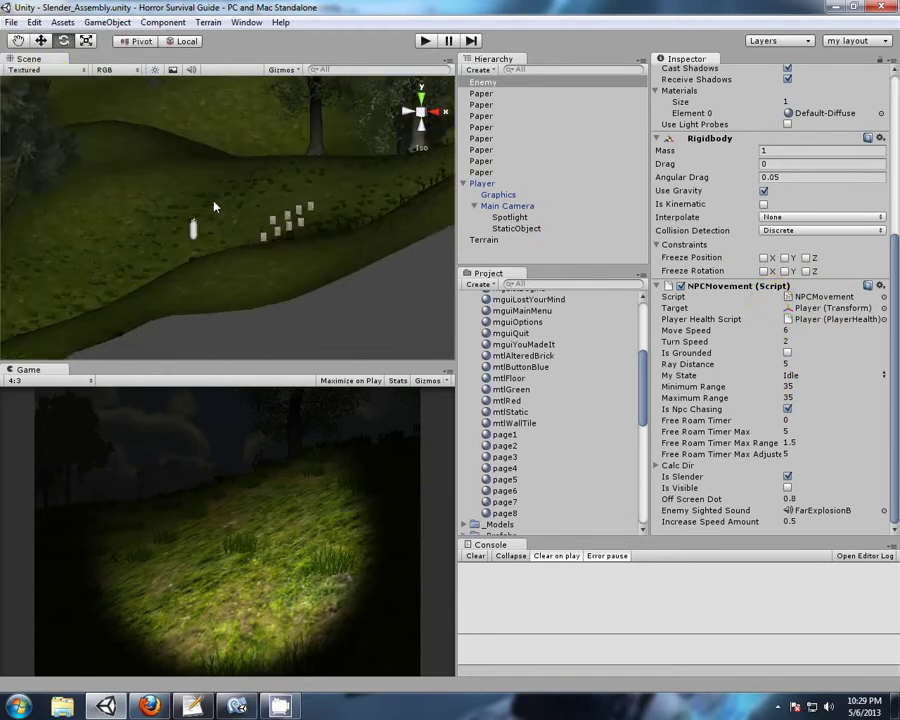
{"action": "left_click_drag", "start_coordinate": [179, 169], "coordinate": [236, 230], "text": "alt"}
{"action": "left_click", "coordinate": [425, 41]}
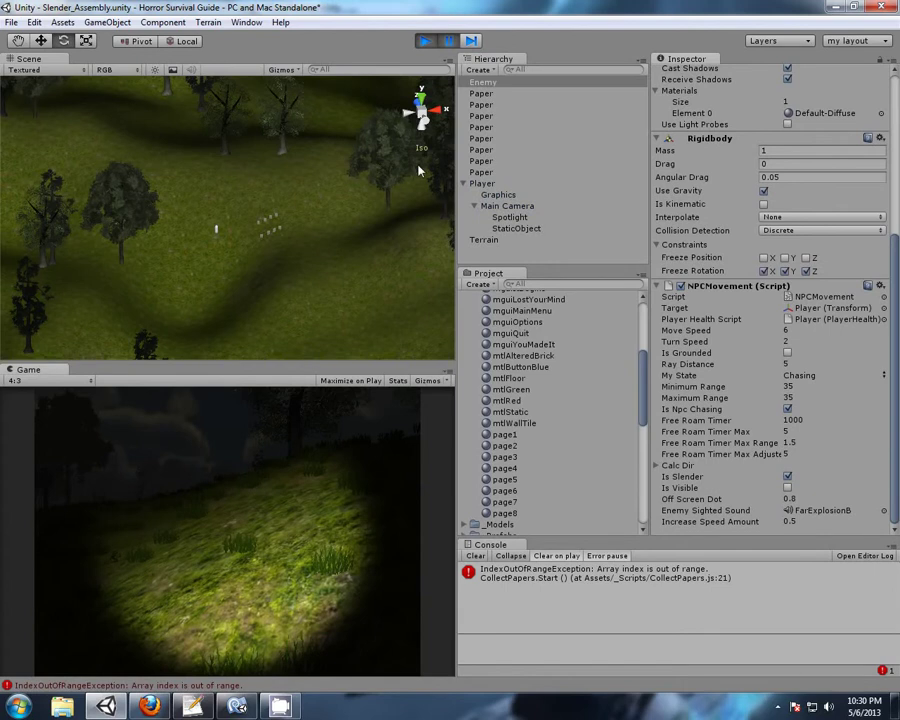
Examine the CollectPapers.js line behind the Console error in MonoDevelop, return to Unity and stop the game.
{"action": "left_click", "coordinate": [597, 573]}
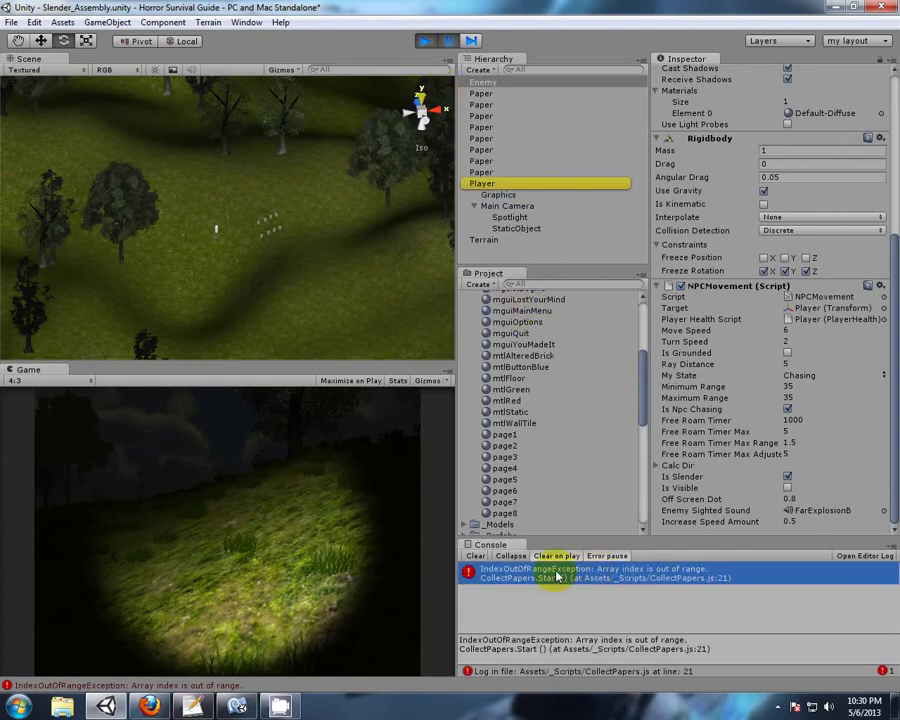
{"action": "left_click", "coordinate": [237, 706]}
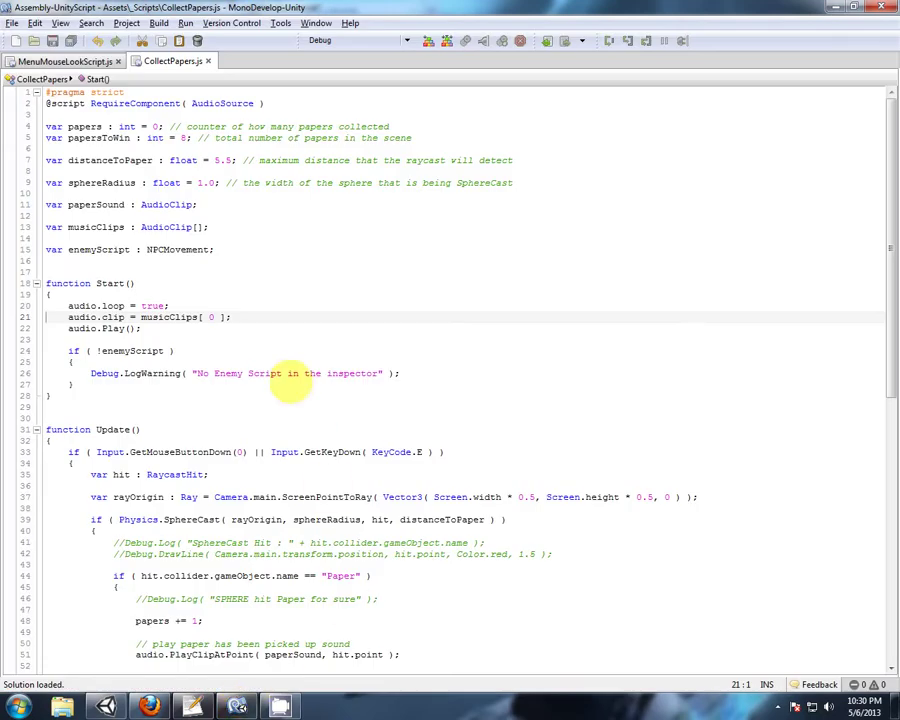
{"action": "left_click", "coordinate": [93, 317]}
{"action": "left_click", "coordinate": [241, 317]}
{"action": "left_click", "coordinate": [122, 707]}
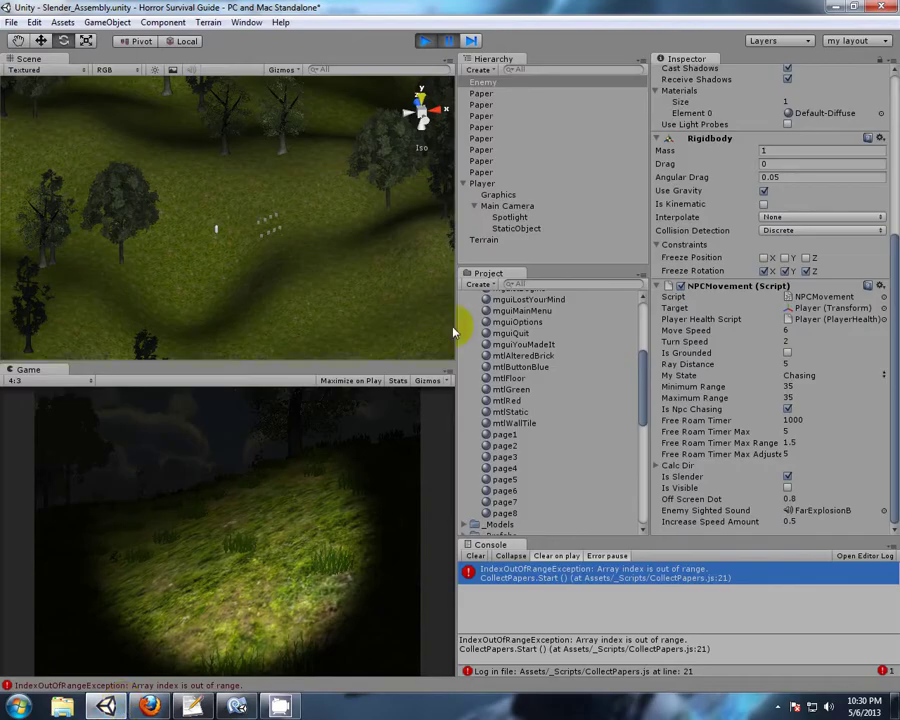
{"action": "left_click", "coordinate": [425, 41]}
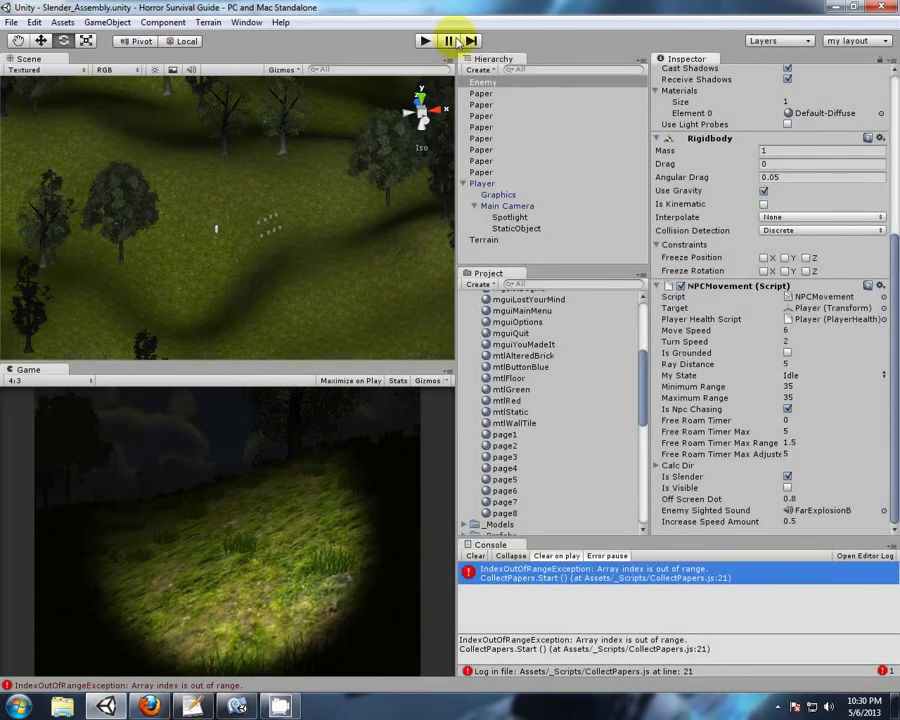
Set the Music Clips size to 4 in the Player's Collect Papers script and assign click_1 to Element 3.
{"action": "left_click", "coordinate": [480, 184]}
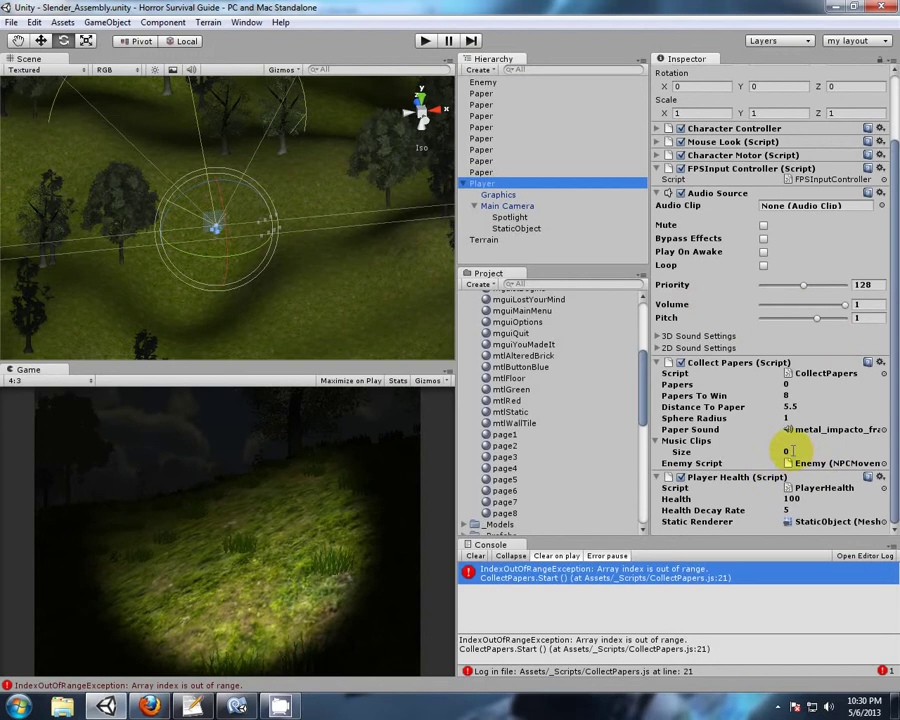
{"action": "left_click", "coordinate": [785, 453]}
{"action": "type", "text": "4"}
{"action": "key", "text": "Return"}
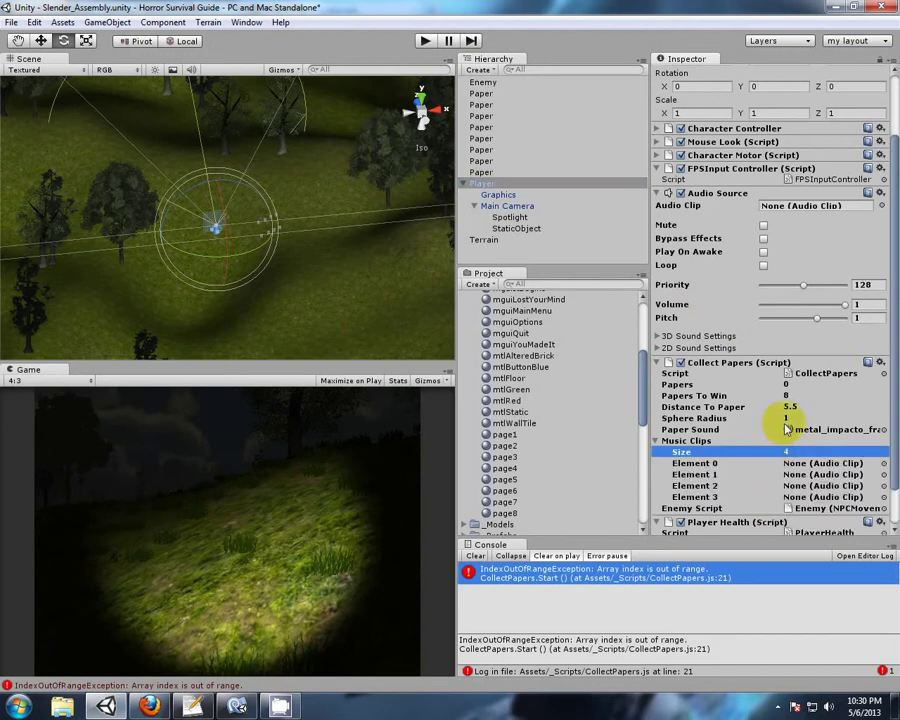
{"action": "scroll", "coordinate": [790, 428], "scroll_direction": "down", "scroll_amount": 2}
{"action": "left_click_drag", "start_coordinate": [645, 408], "coordinate": [645, 350]}
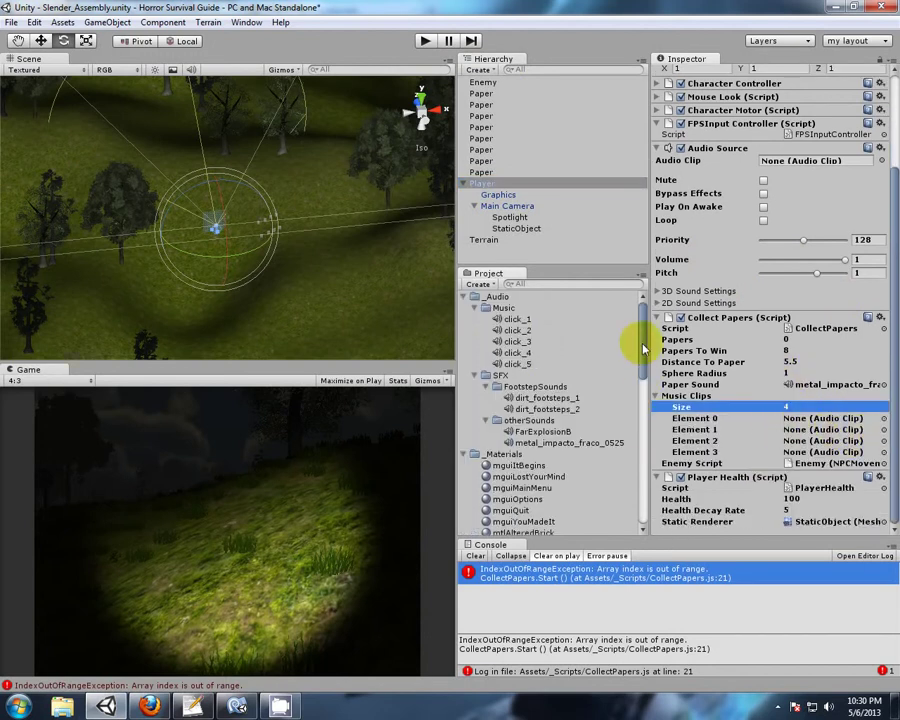
{"action": "left_click_drag", "start_coordinate": [516, 322], "coordinate": [808, 453]}
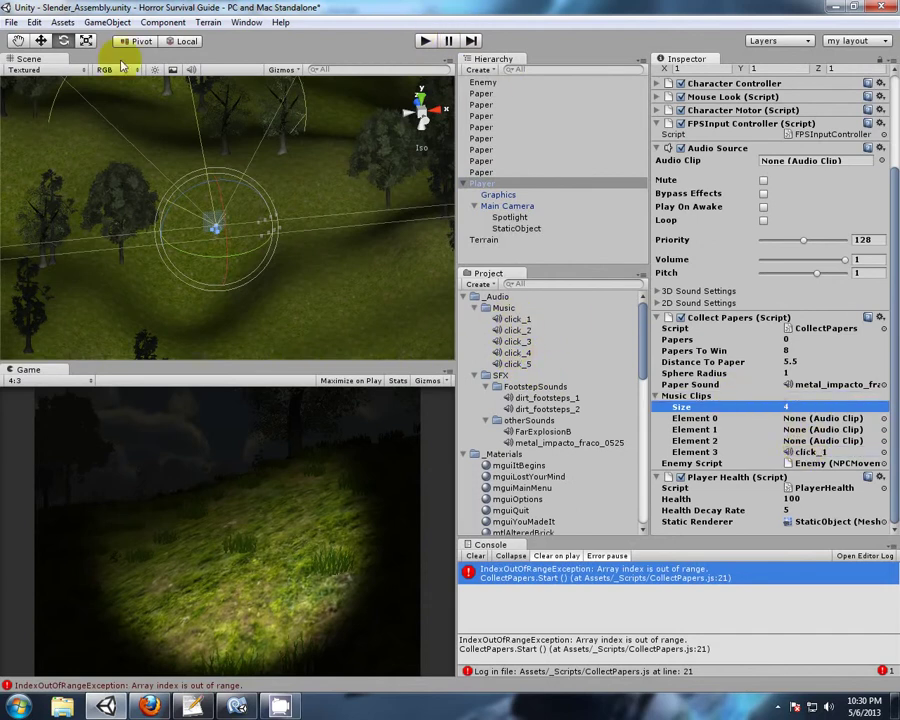
Save the scene and clear the Console.
{"action": "left_click", "coordinate": [10, 22]}
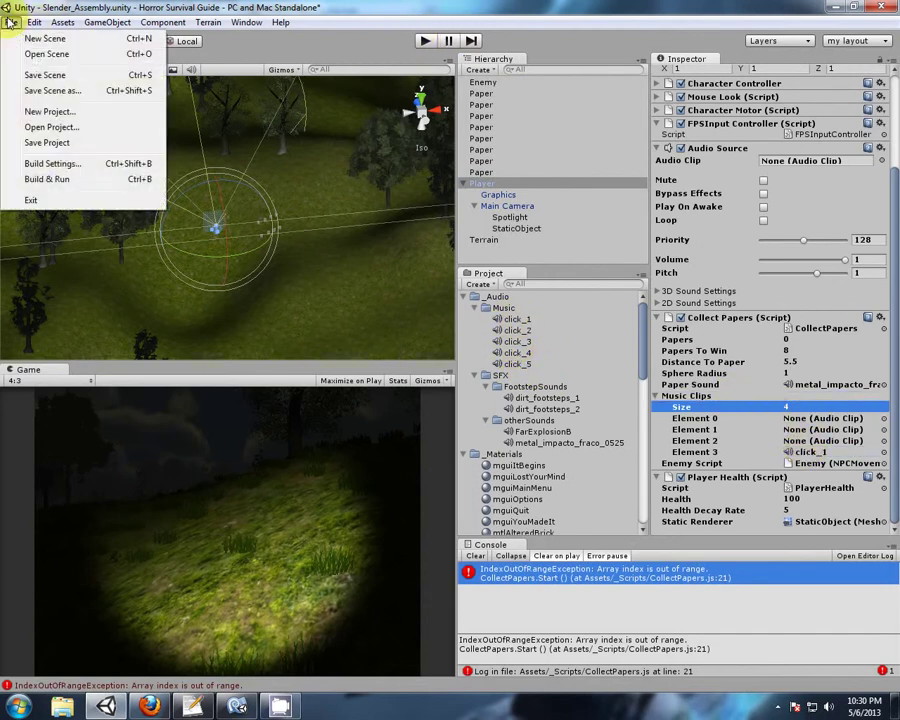
{"action": "left_click", "coordinate": [45, 76]}
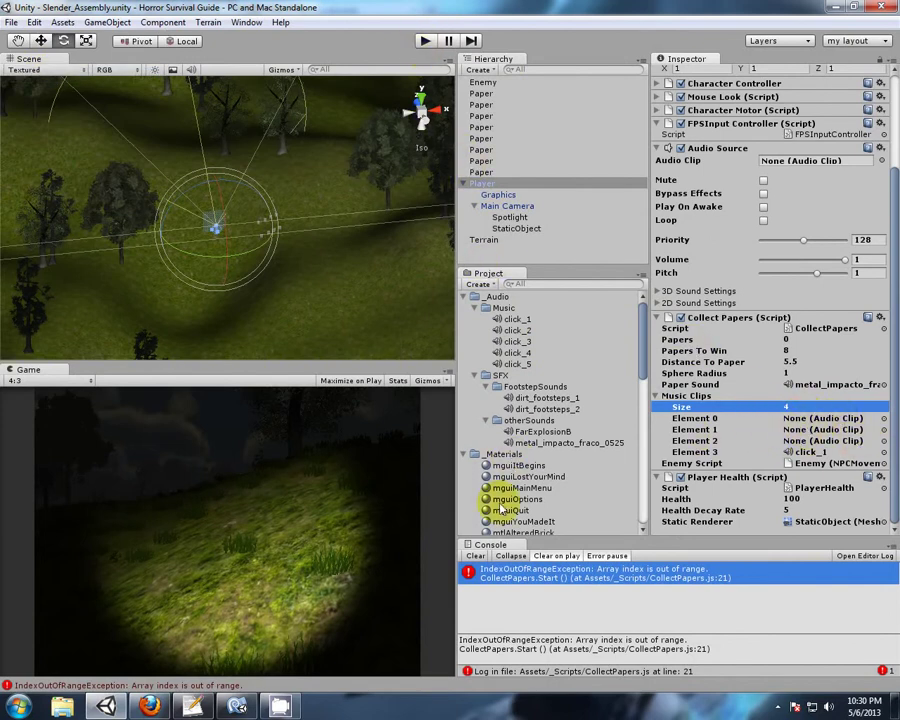
{"action": "left_click", "coordinate": [475, 556]}
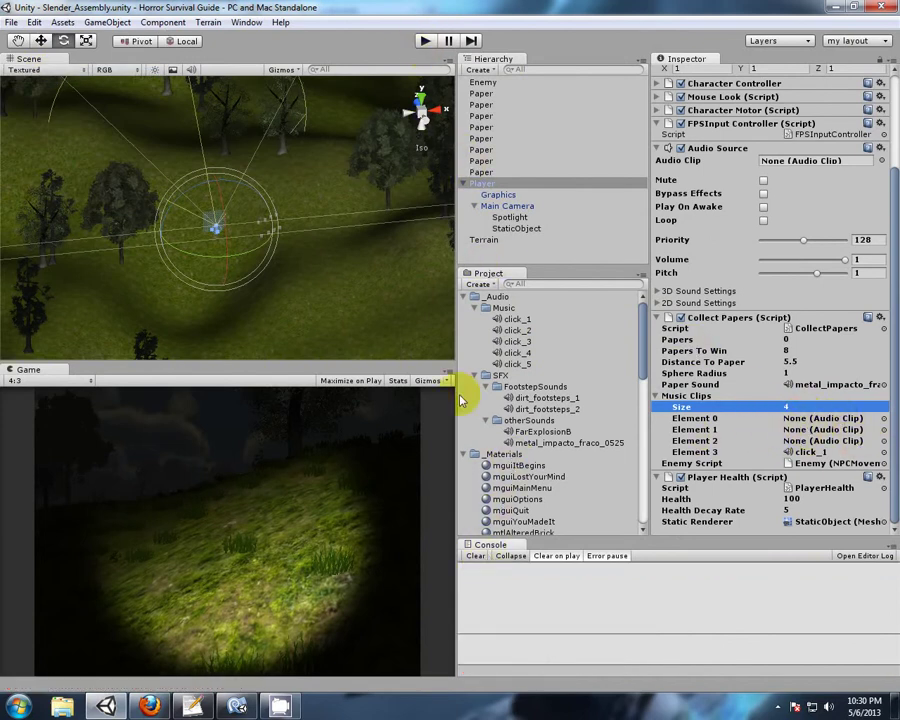
Run the game, walk the Player up to the papers and collect one.
{"action": "left_click", "coordinate": [423, 42]}
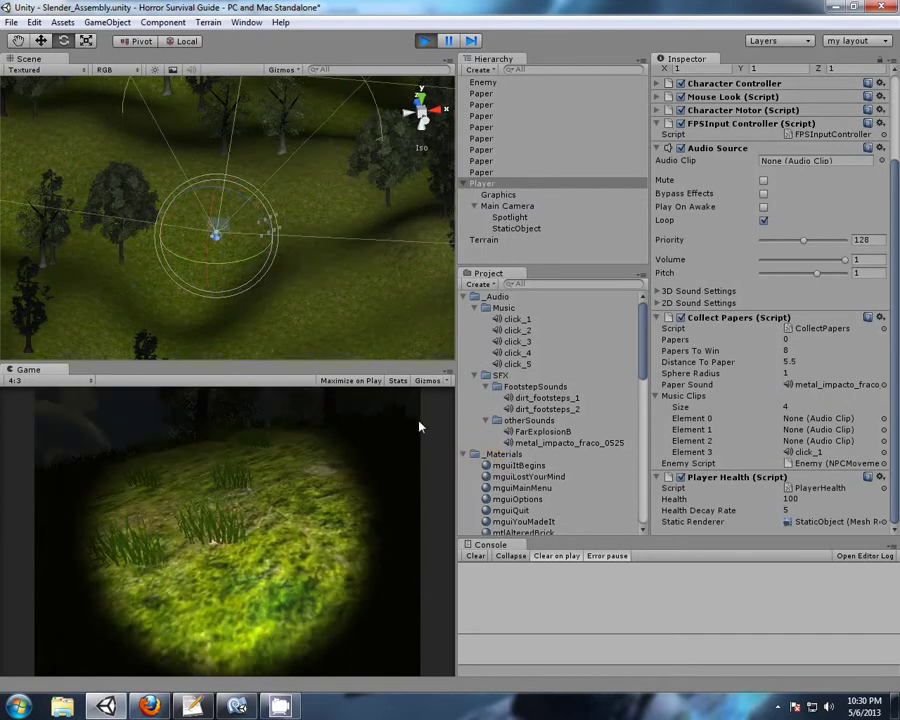
{"action": "key", "text": "w"}
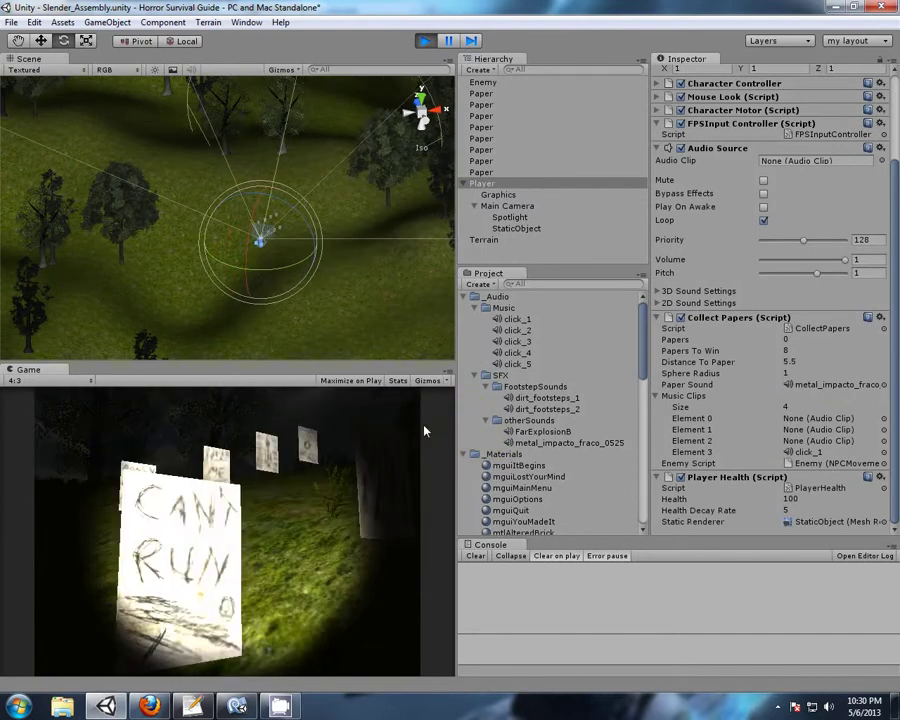
{"action": "left_click", "coordinate": [410, 442]}
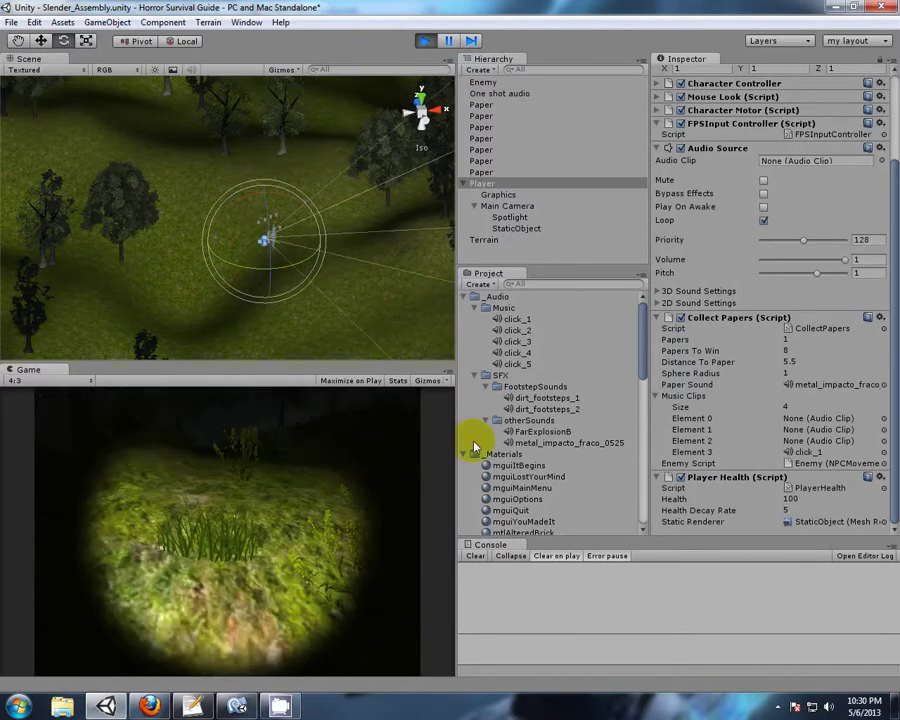
Walk the Player away from the papers across the terrain to check whether the Enemy follows.
{"action": "key", "text": "a"}
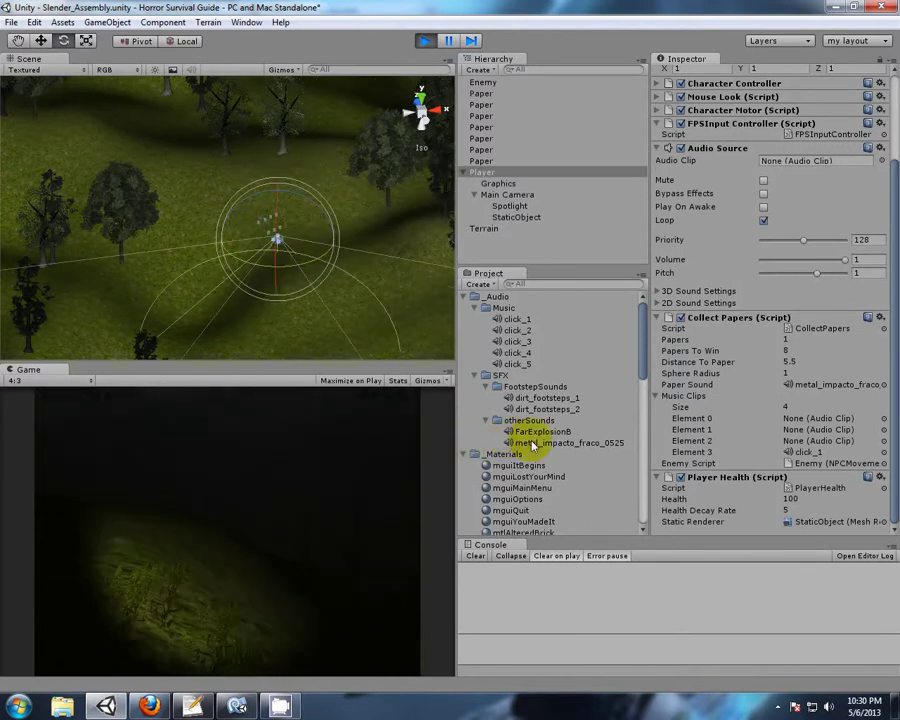
{"action": "key", "text": "a"}
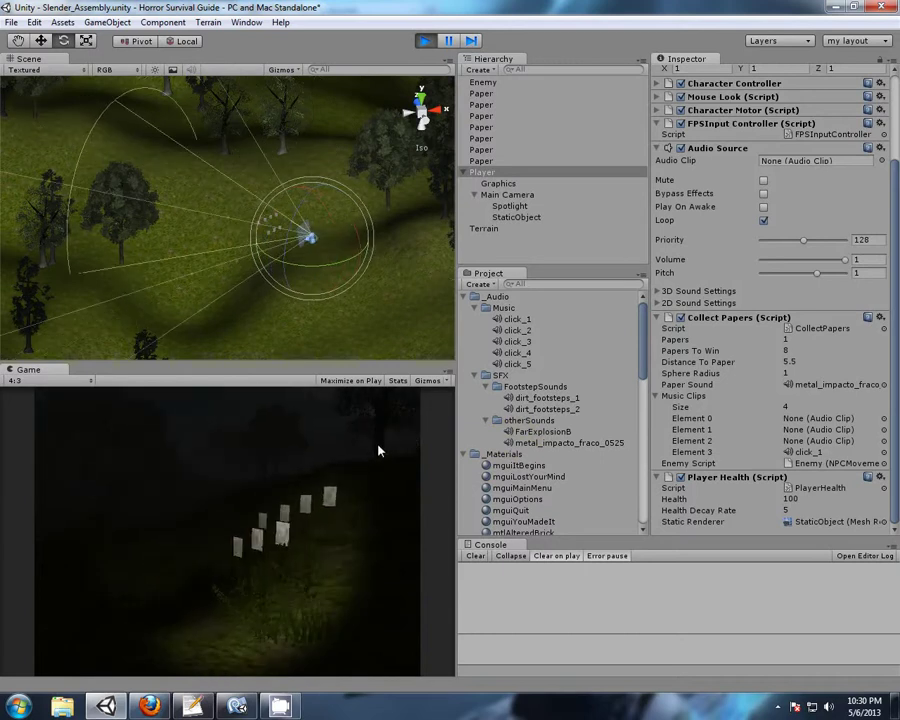
{"action": "key", "text": "w"}
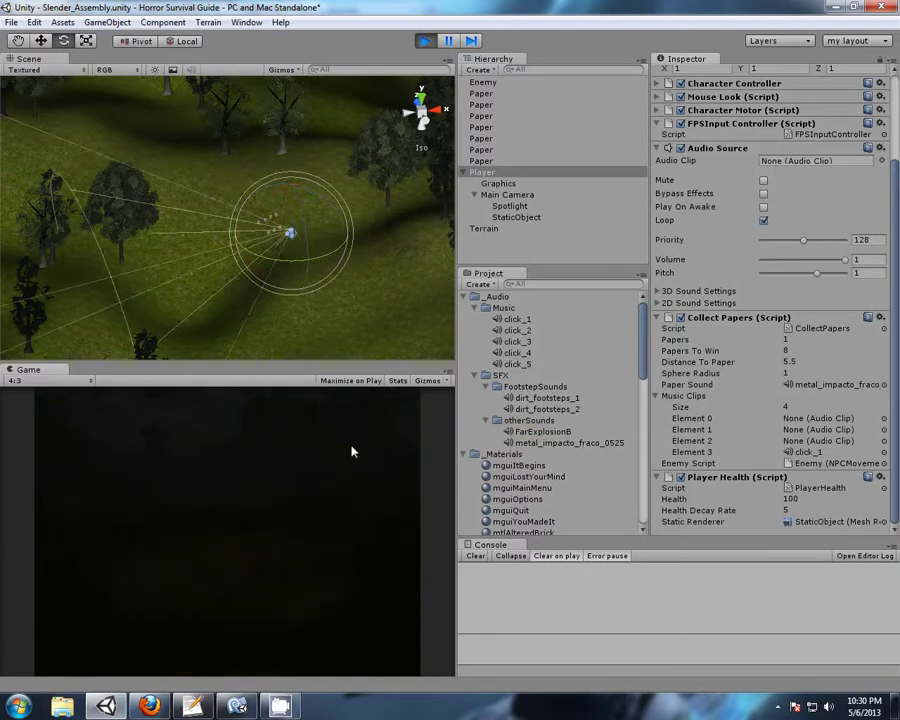
{"action": "key", "text": "w"}
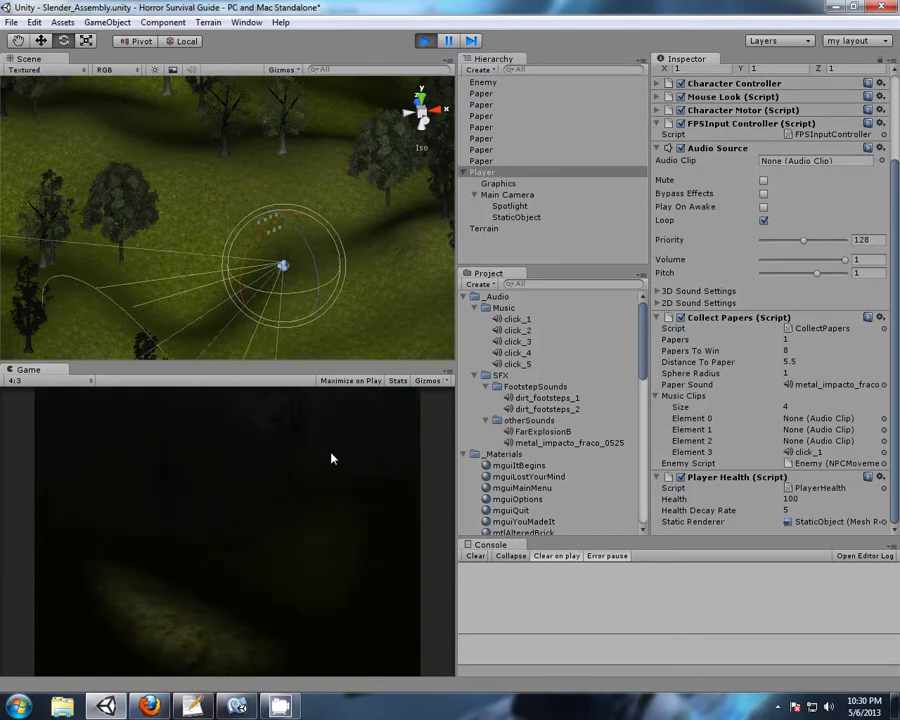
{"action": "key", "text": "w"}
{"action": "key", "text": "w"}
{"action": "key", "text": "w"}
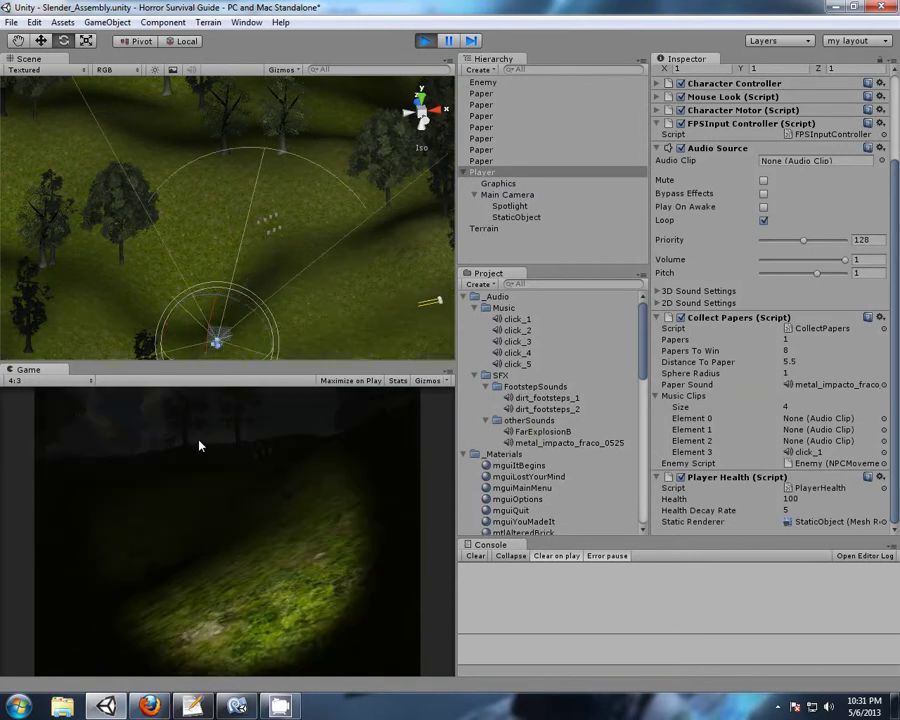
{"action": "key", "text": "w"}
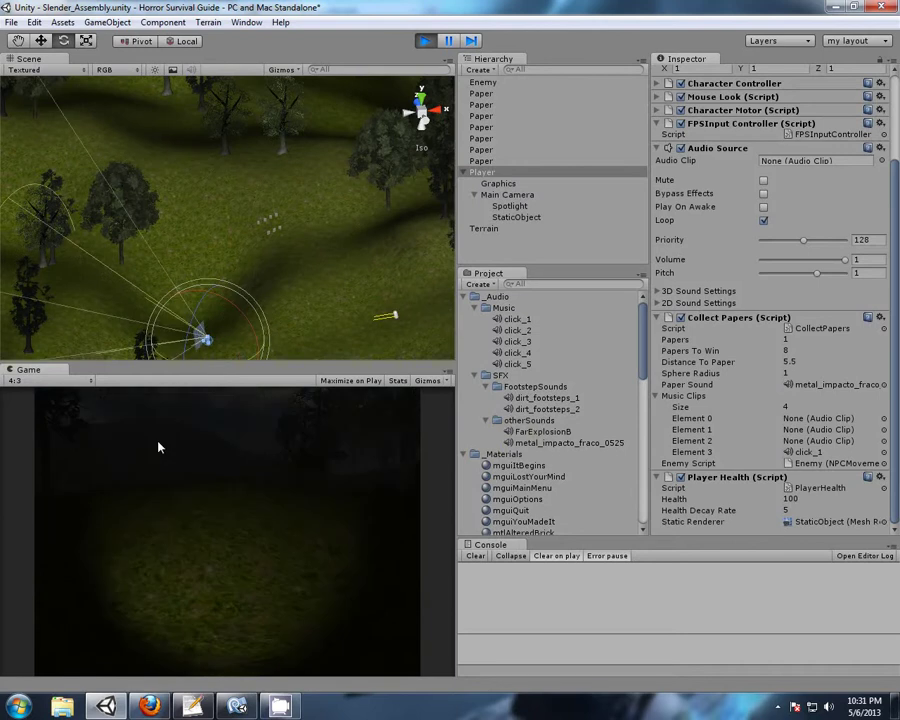
Face the Enemy and walk up to it to test the static overlay and the health decay.
{"action": "key", "text": "w"}
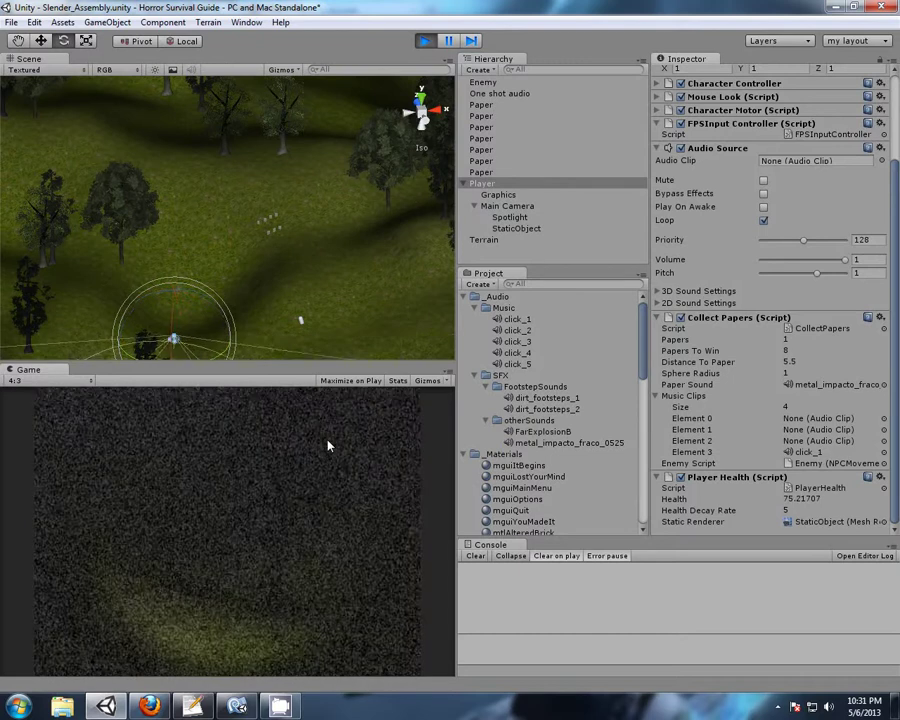
{"action": "key", "text": "w"}
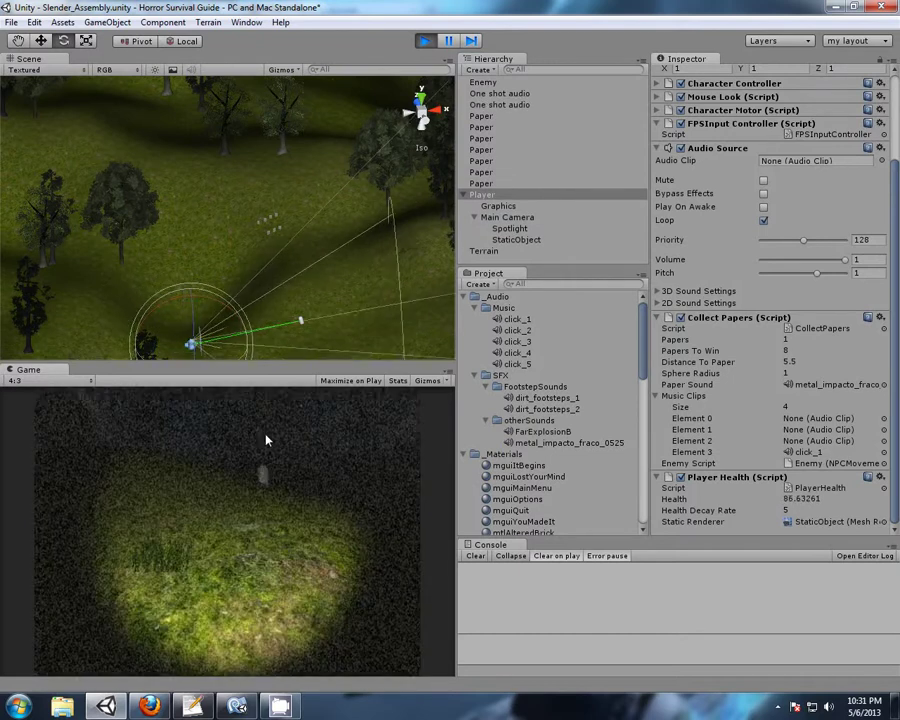
{"action": "key", "text": "w"}
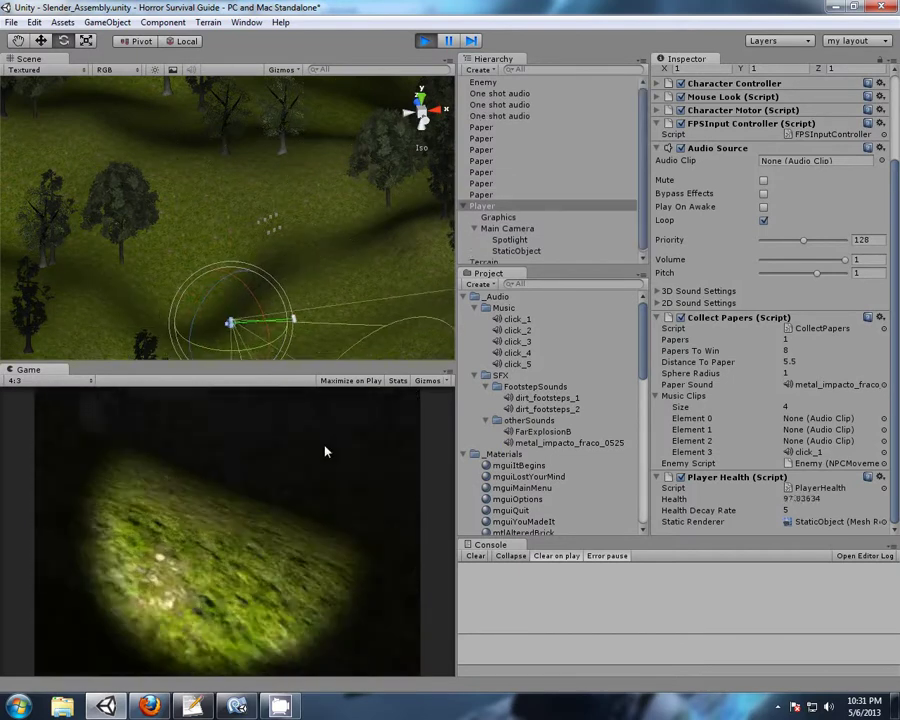
{"action": "key", "text": "w"}
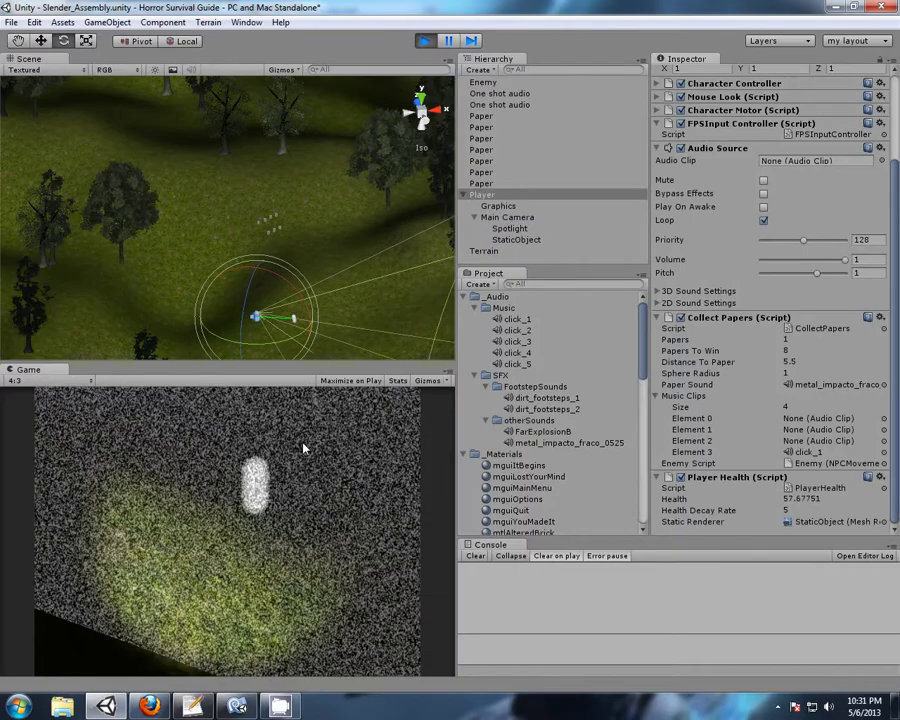
{"action": "key", "text": "w"}
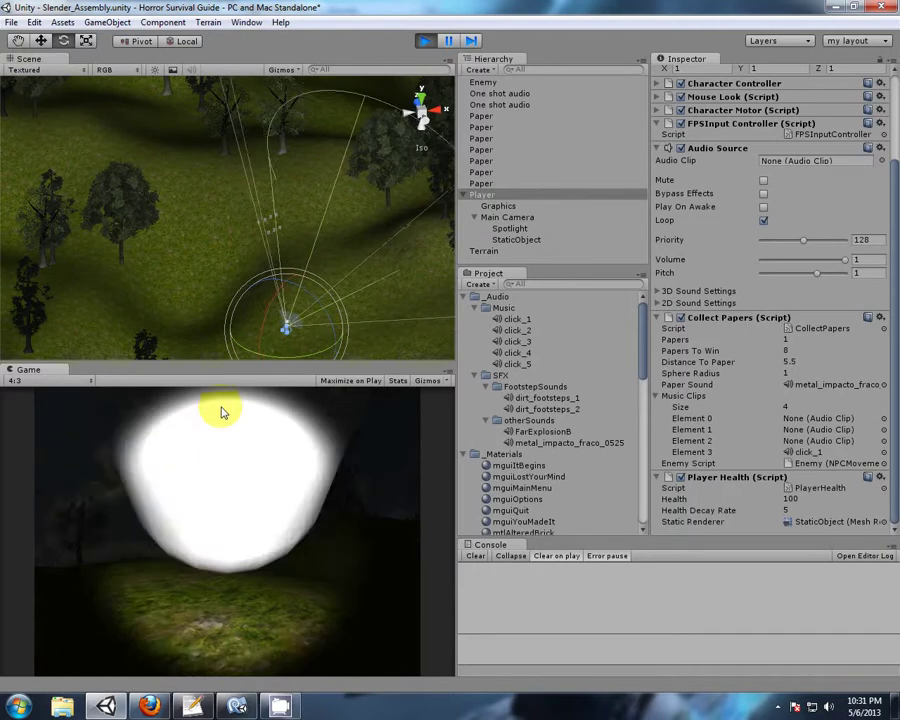
Move the Player away from the Enemy and alternately face and turn from it to test its chasing and the static.
{"action": "key", "text": "w"}
{"action": "key", "text": "s"}
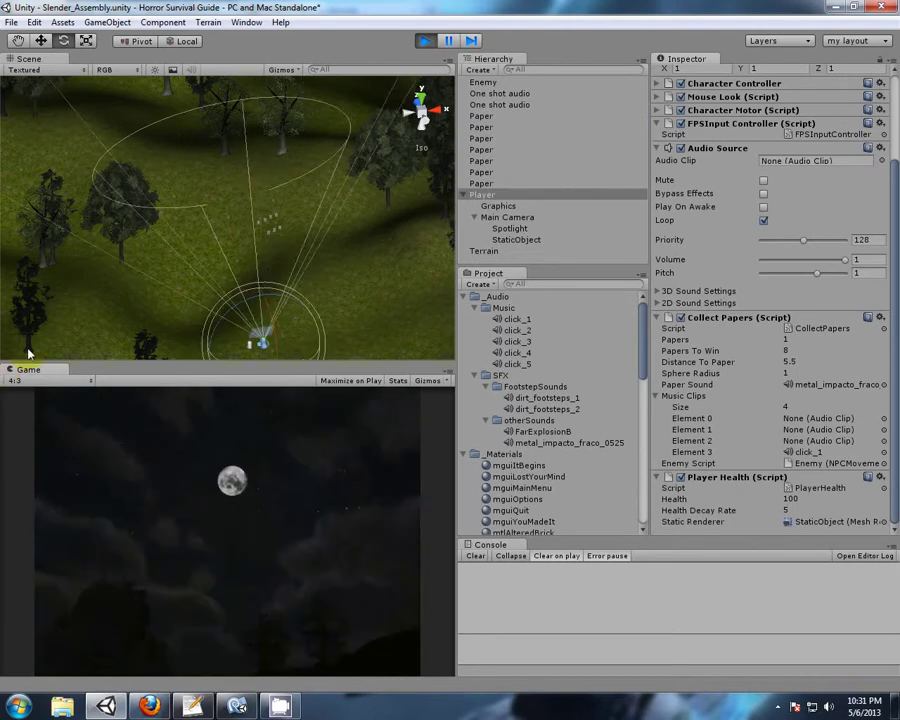
{"action": "left_click", "coordinate": [157, 372]}
{"action": "left_click", "coordinate": [215, 372]}
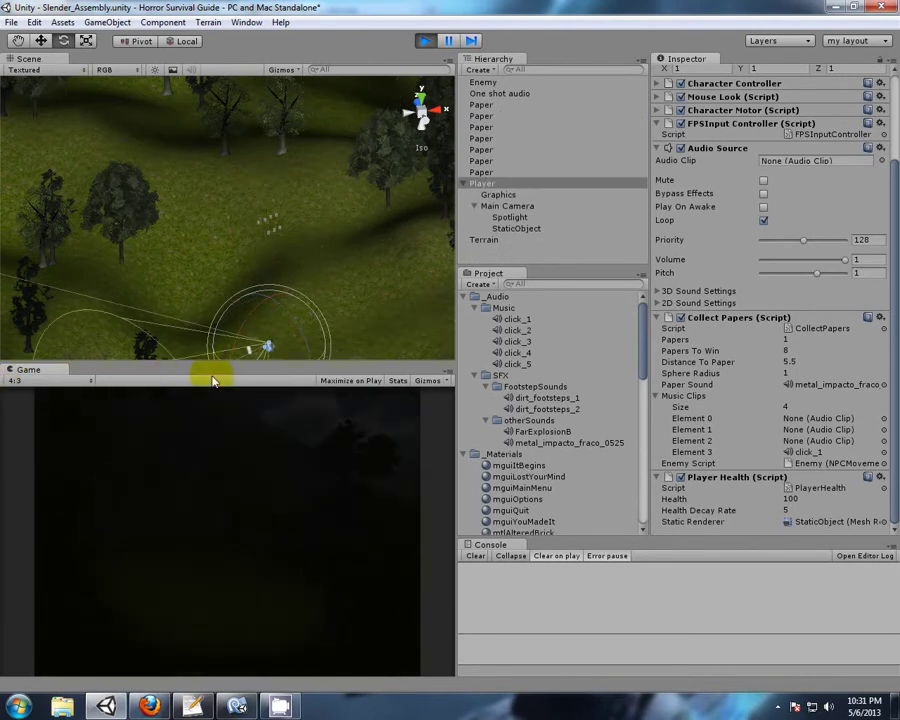
{"action": "left_click", "coordinate": [242, 385]}
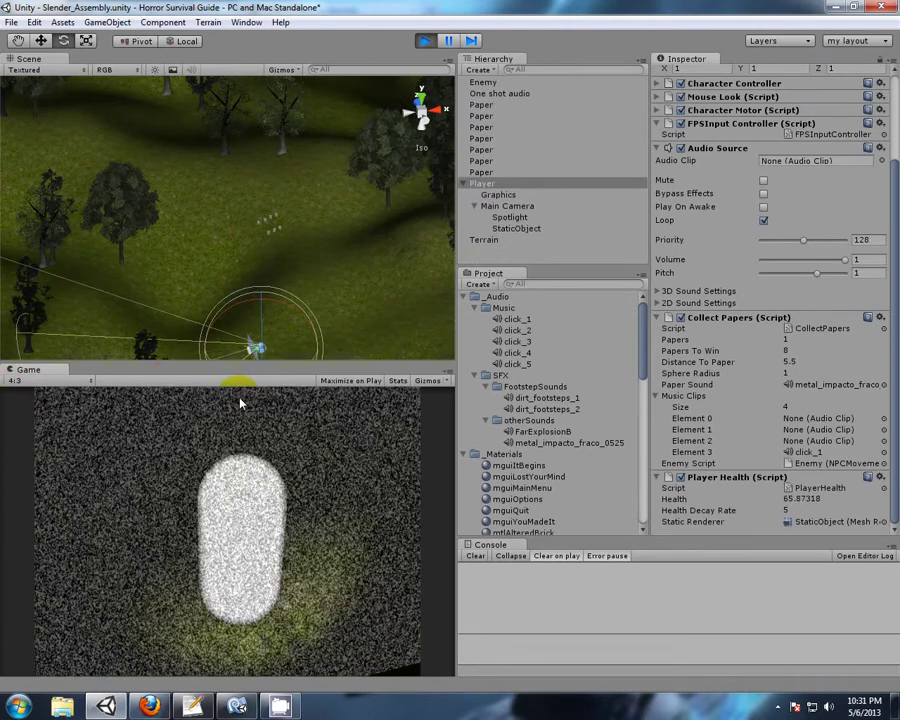
{"action": "key", "text": "w"}
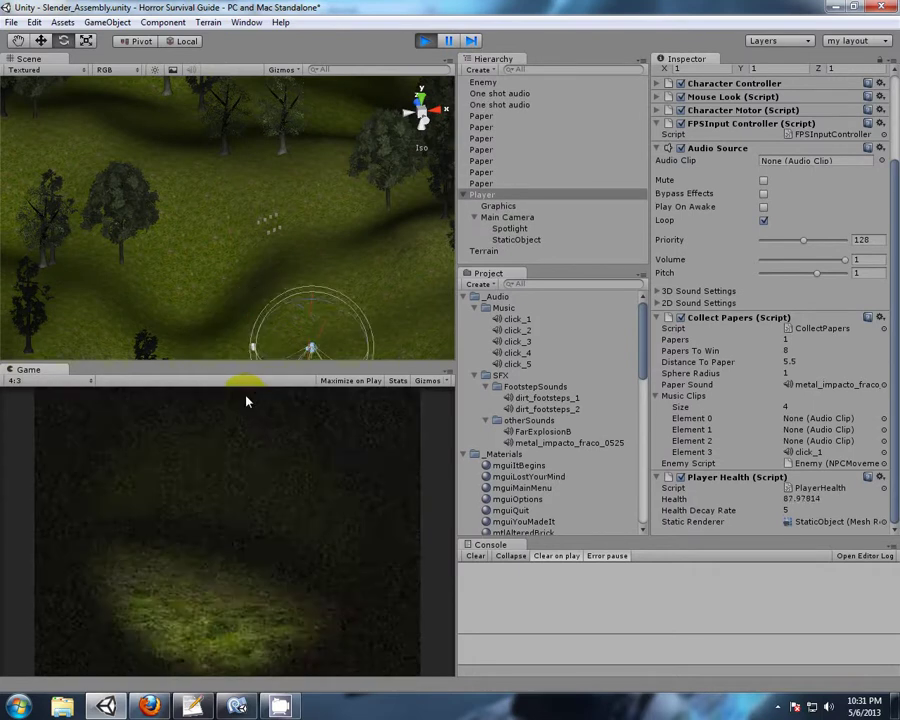
{"action": "left_click", "coordinate": [76, 366]}
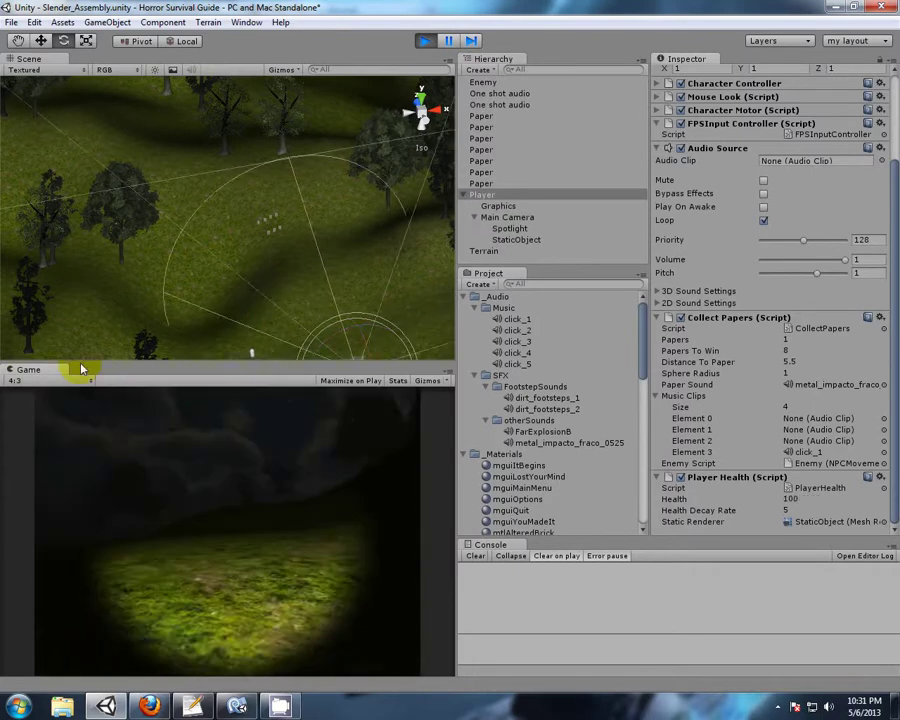
{"action": "left_click", "coordinate": [12, 374]}
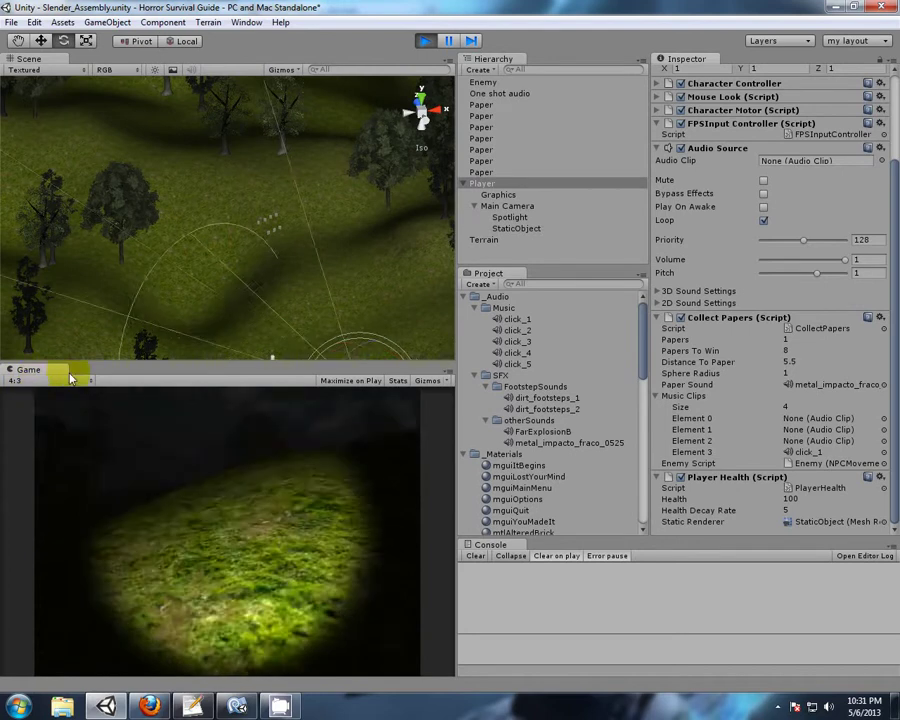
{"action": "key", "text": "w"}
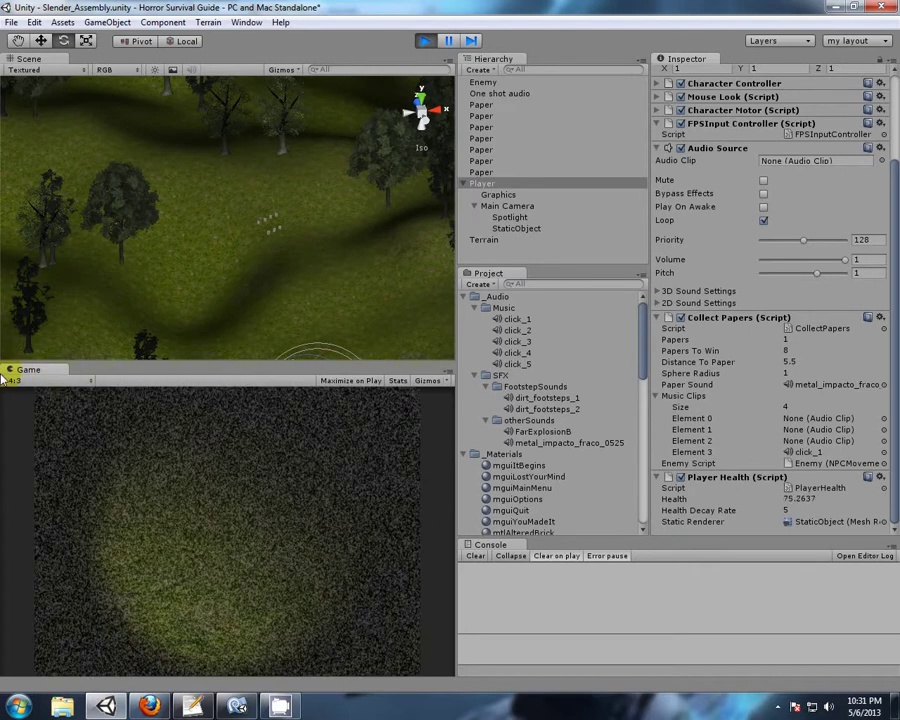
Move the Player around near the Enemy, alternately looking away from and at it, and pause the game while facing it.
{"action": "key", "text": "w"}
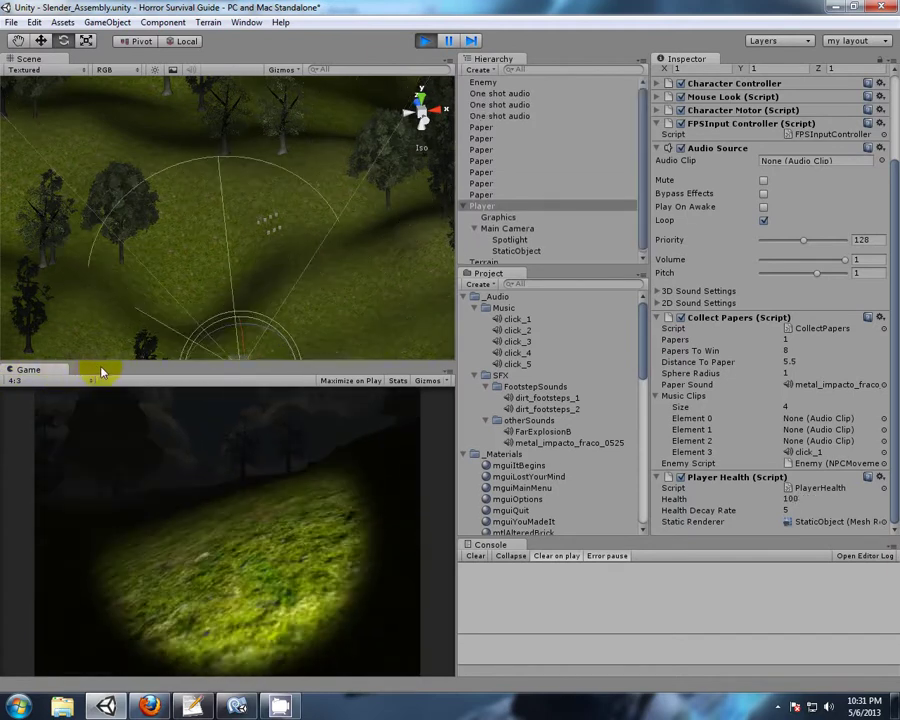
{"action": "key", "text": "d"}
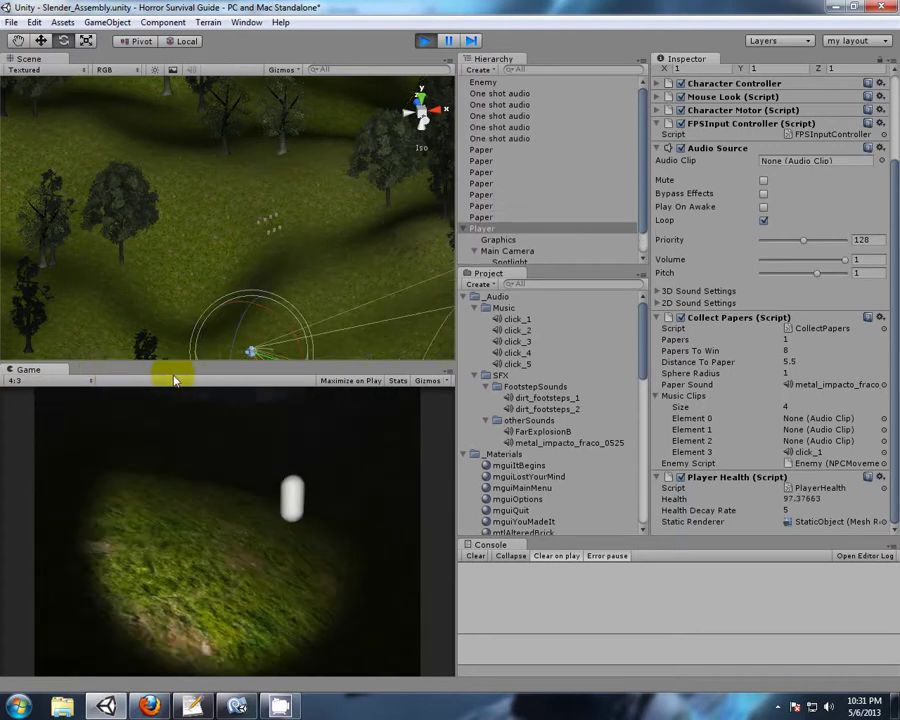
{"action": "key", "text": "a"}
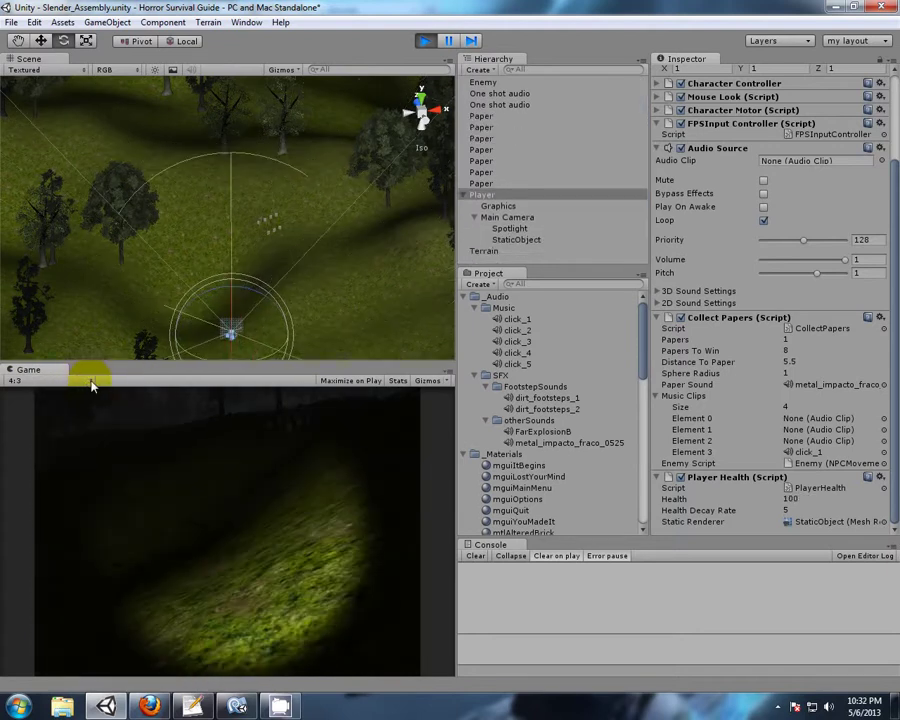
{"action": "key", "text": "w"}
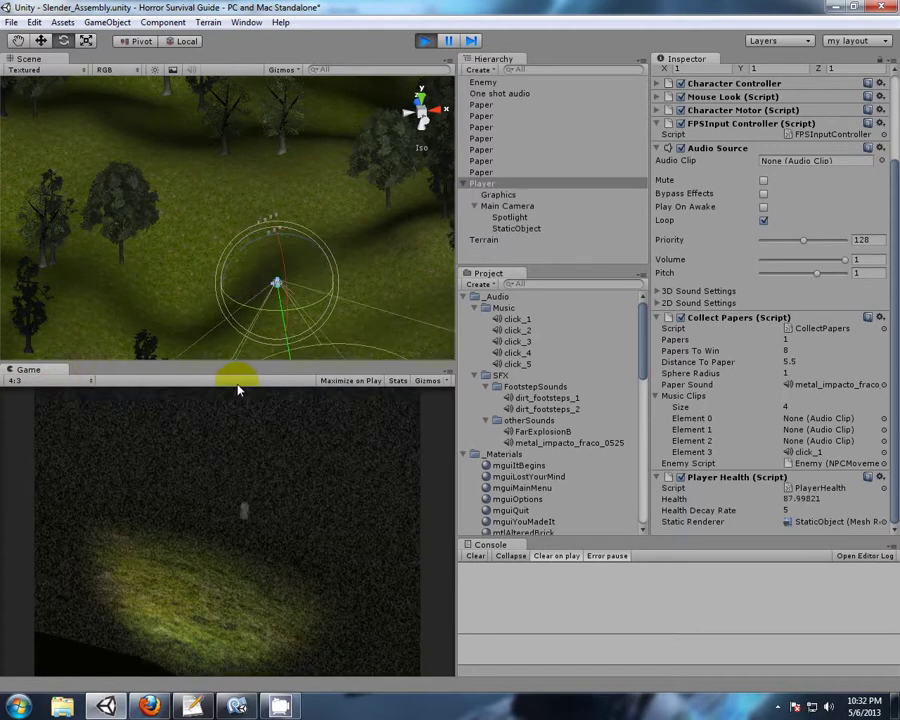
{"action": "key", "text": "ctrl+shift+p"}
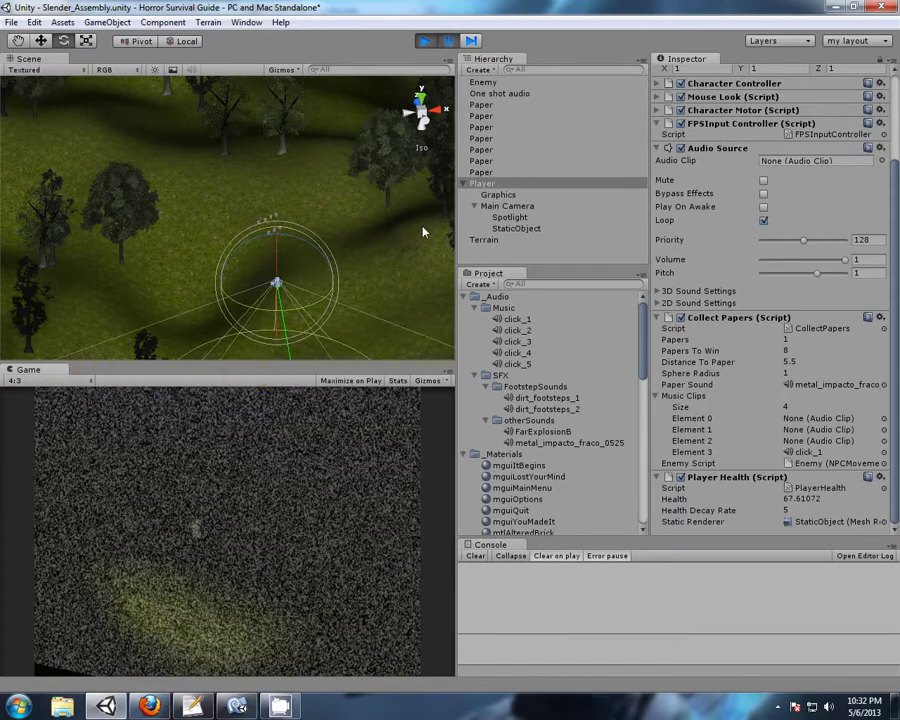
Focus the Scene view on the Enemy and examine its orientation and the debug line between it and the Player.
{"action": "double_click", "coordinate": [484, 82]}
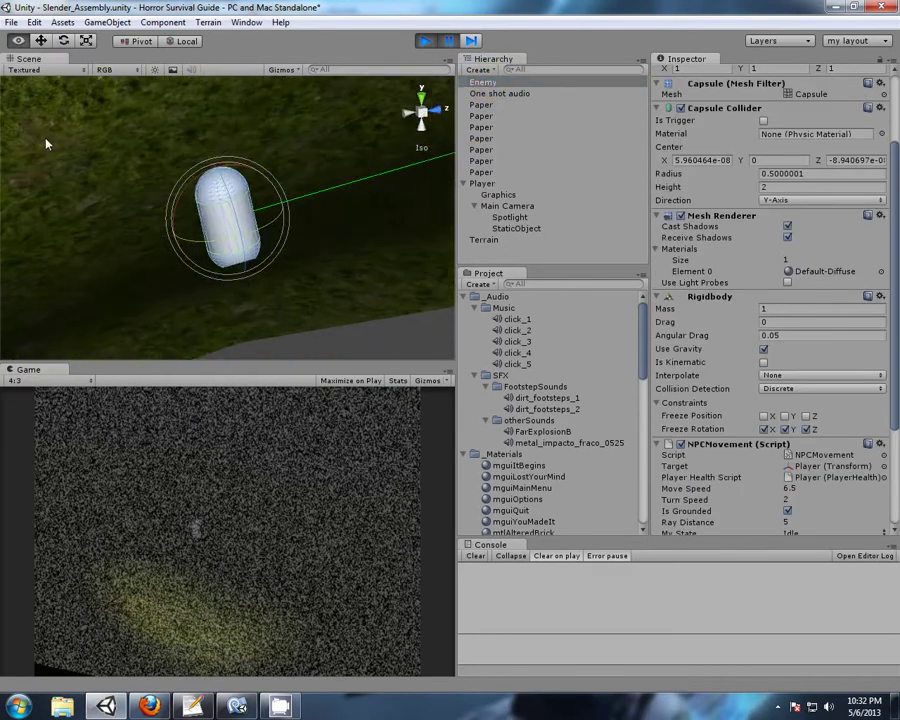
{"action": "left_click_drag", "start_coordinate": [61, 194], "coordinate": [398, 92], "text": "alt"}
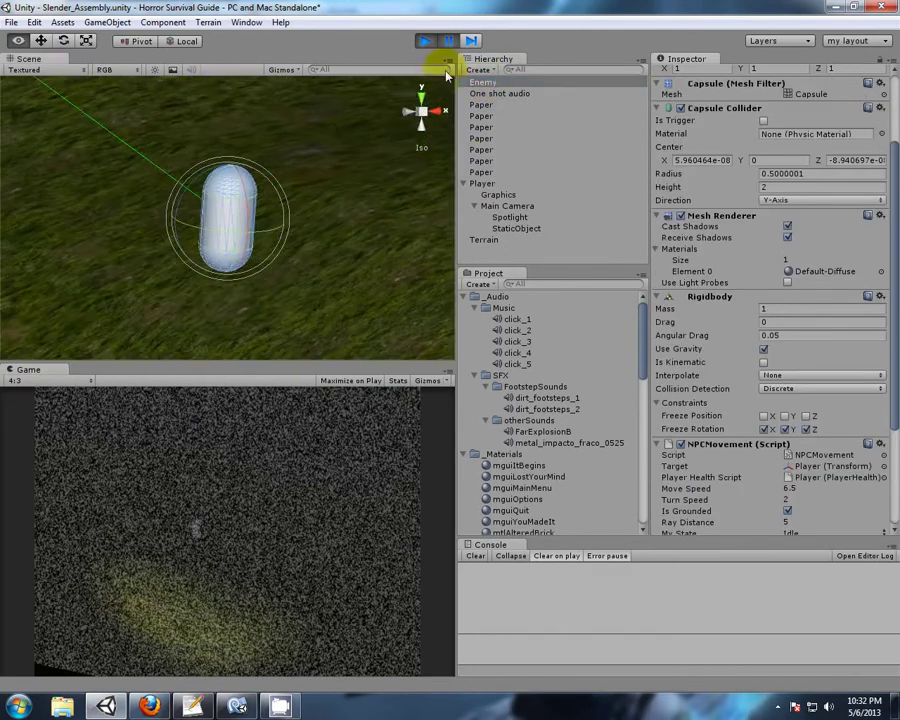
{"action": "left_click_drag", "start_coordinate": [100, 180], "coordinate": [221, 160], "text": "alt"}
{"action": "scroll", "coordinate": [200, 161], "scroll_direction": "down", "scroll_amount": 5}
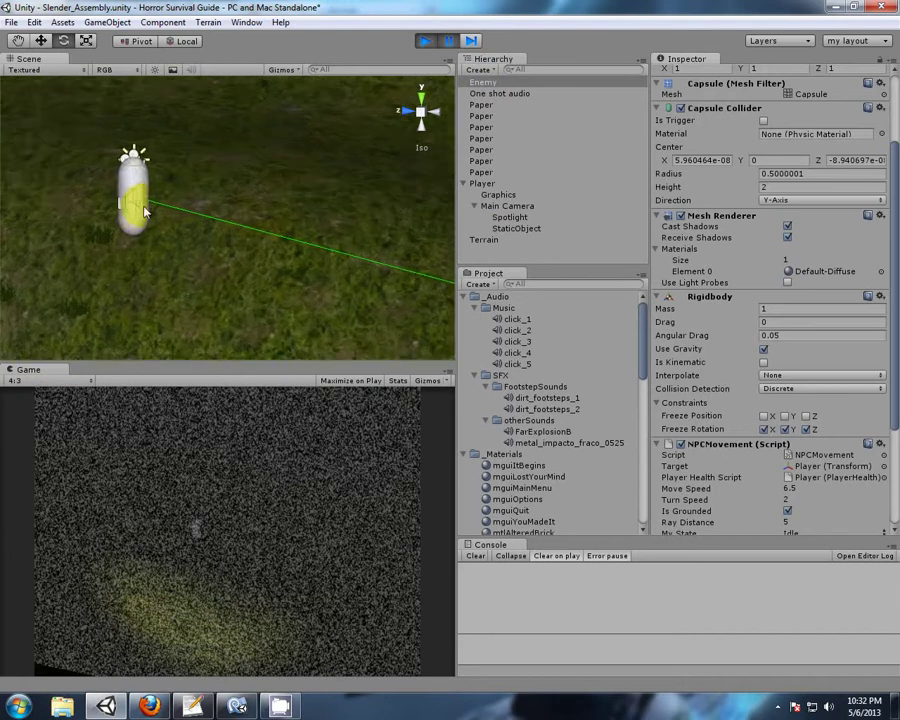
{"action": "right_click_drag", "start_coordinate": [187, 179], "coordinate": [186, 208]}
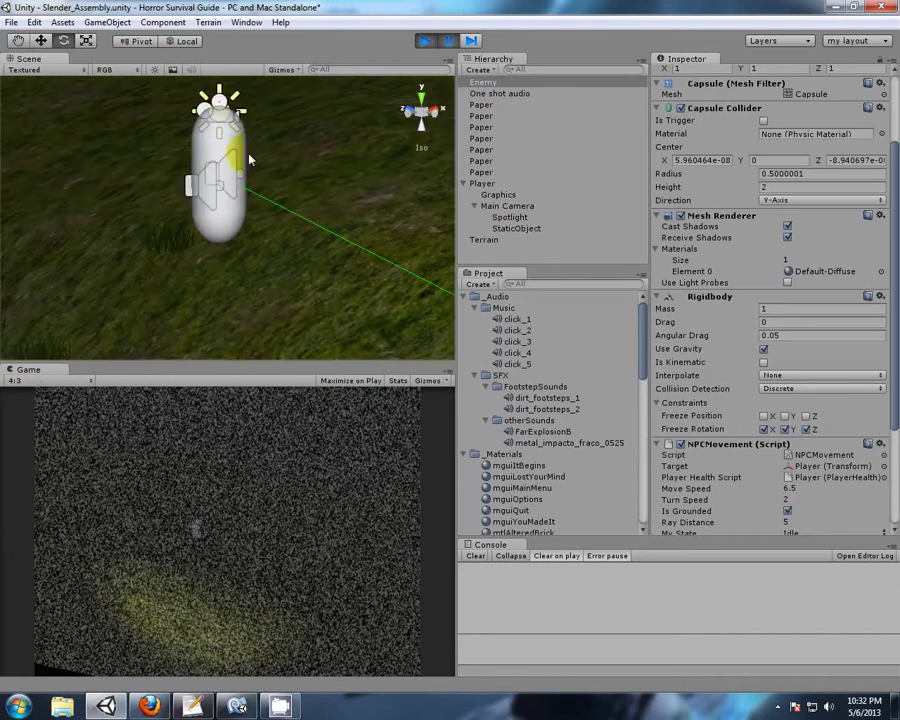
{"action": "middle_click_drag", "start_coordinate": [320, 183], "coordinate": [161, 223]}
{"action": "scroll", "coordinate": [187, 231], "scroll_direction": "down", "scroll_amount": 15}
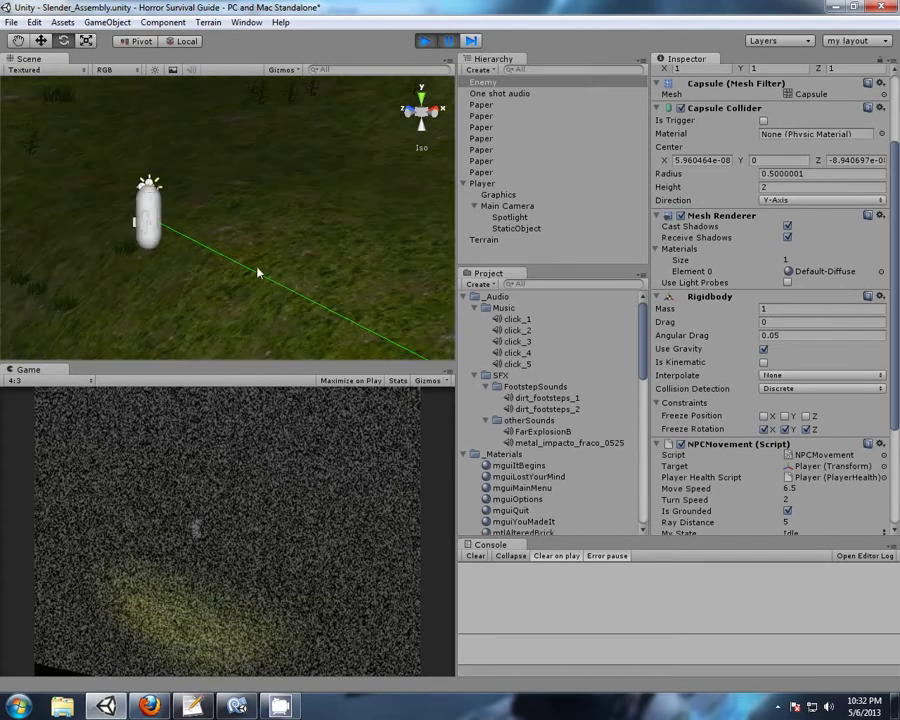
Follow the green debug line between the Enemy and the Player and examine both capsules and the terrain around them from several angles.
{"action": "middle_click_drag", "start_coordinate": [268, 278], "coordinate": [137, 194]}
{"action": "key", "text": "e"}
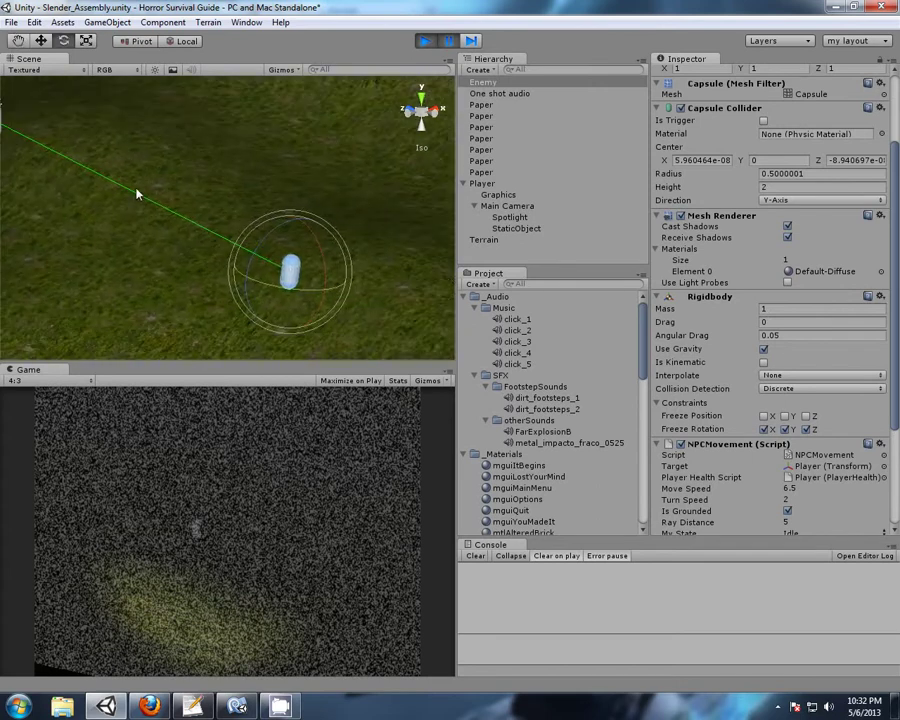
{"action": "middle_click_drag", "start_coordinate": [309, 295], "coordinate": [189, 222]}
{"action": "scroll", "coordinate": [178, 236], "scroll_direction": "up", "scroll_amount": 6}
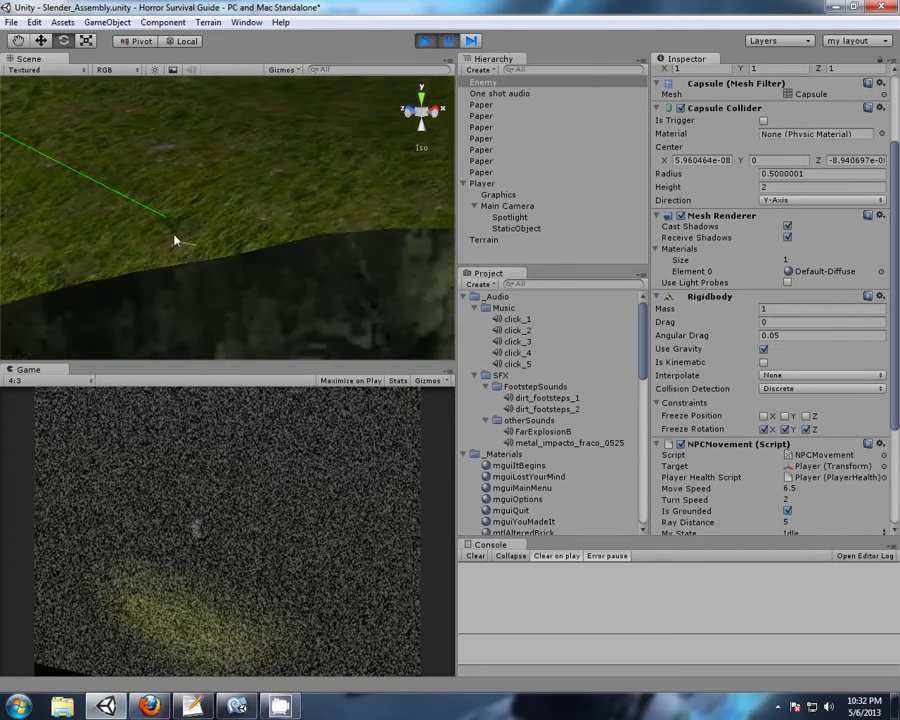
{"action": "scroll", "coordinate": [141, 202], "scroll_direction": "down", "scroll_amount": 5}
{"action": "left_click_drag", "start_coordinate": [113, 263], "coordinate": [331, 238], "text": "alt"}
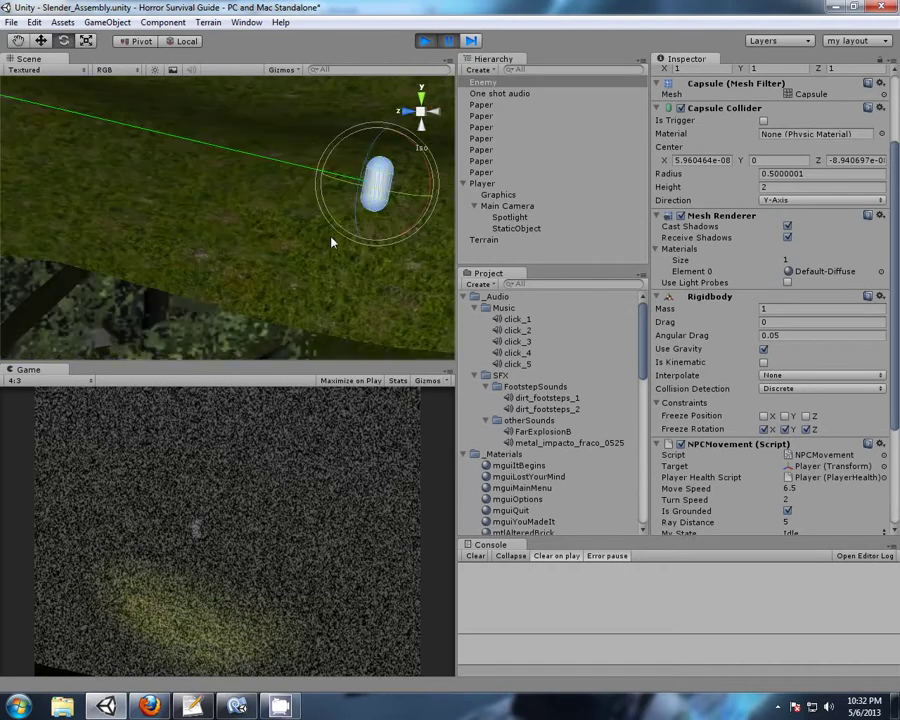
{"action": "middle_click_drag", "start_coordinate": [331, 238], "coordinate": [245, 239]}
{"action": "scroll", "coordinate": [346, 205], "scroll_direction": "up", "scroll_amount": 6}
{"action": "middle_click_drag", "start_coordinate": [350, 207], "coordinate": [321, 217]}
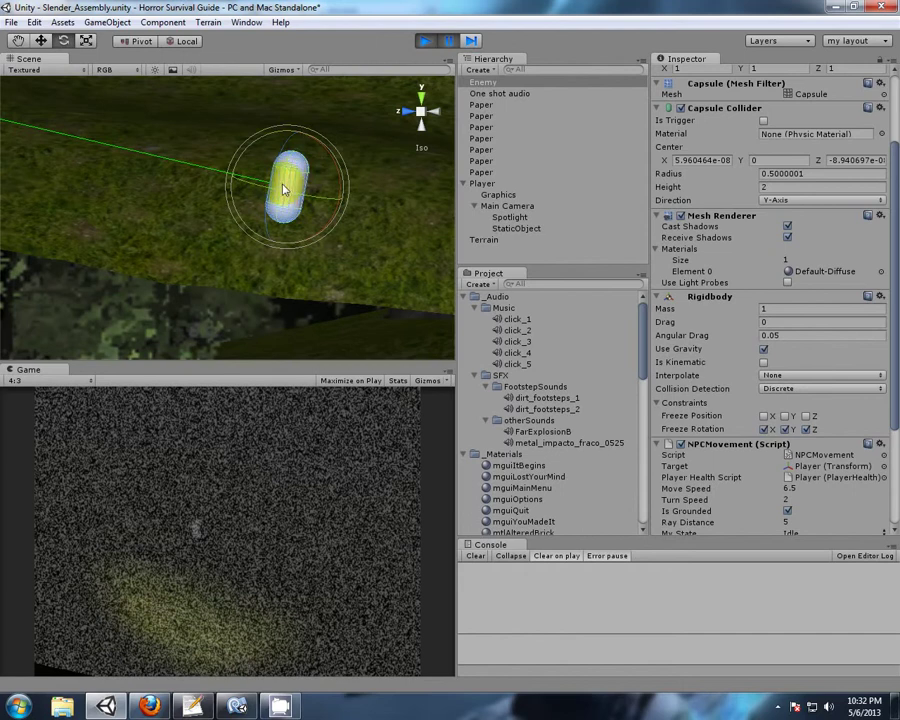
{"action": "scroll", "coordinate": [257, 189], "scroll_direction": "down", "scroll_amount": 7}
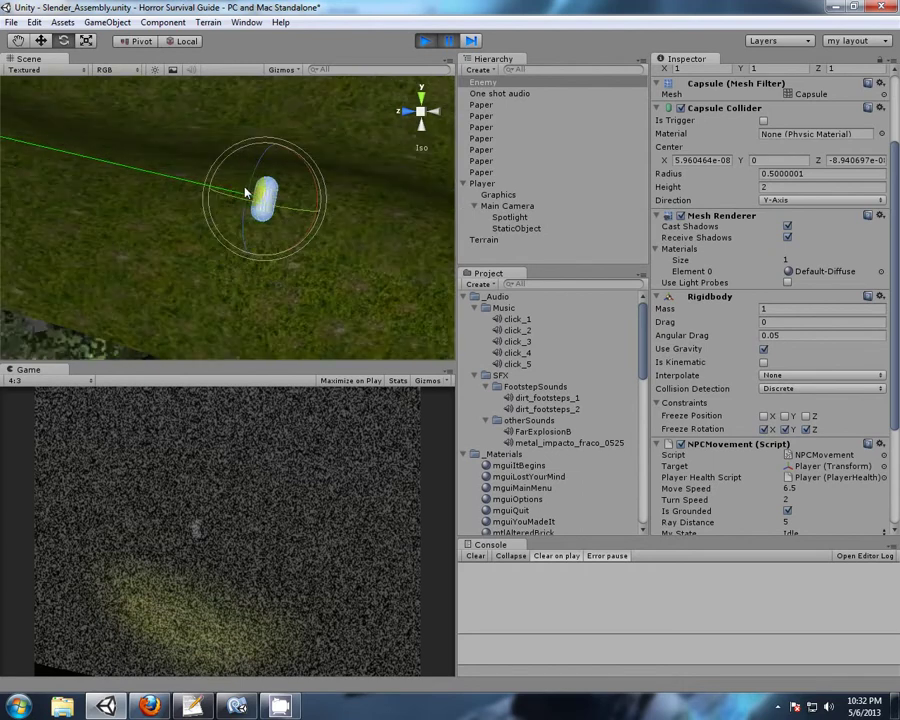
{"action": "middle_click_drag", "start_coordinate": [121, 195], "coordinate": [276, 212]}
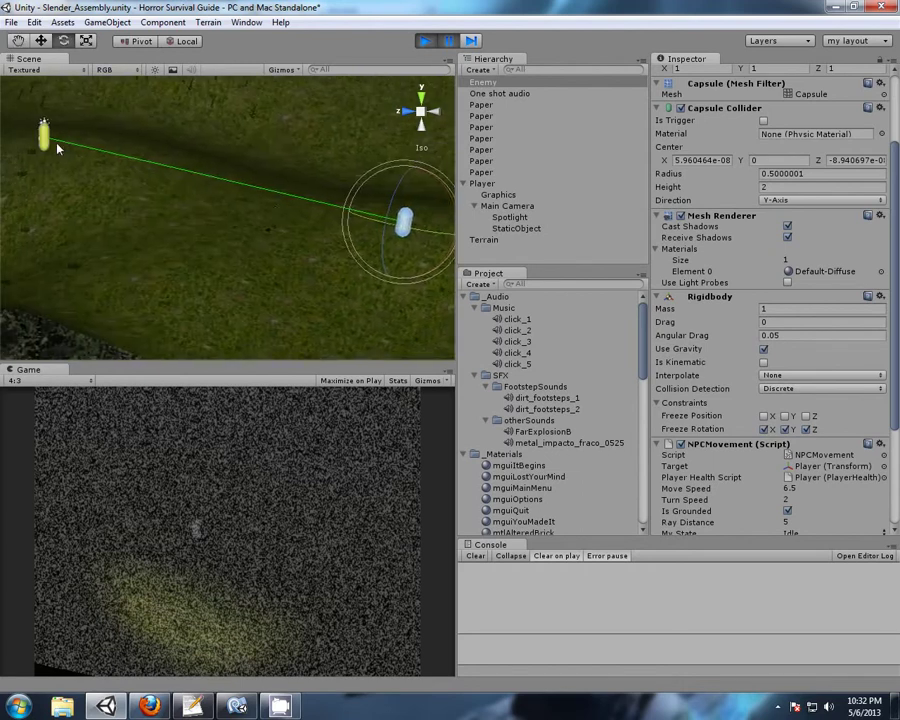
{"action": "middle_click_drag", "start_coordinate": [395, 176], "coordinate": [291, 223]}
{"action": "scroll", "coordinate": [223, 207], "scroll_direction": "down", "scroll_amount": 6}
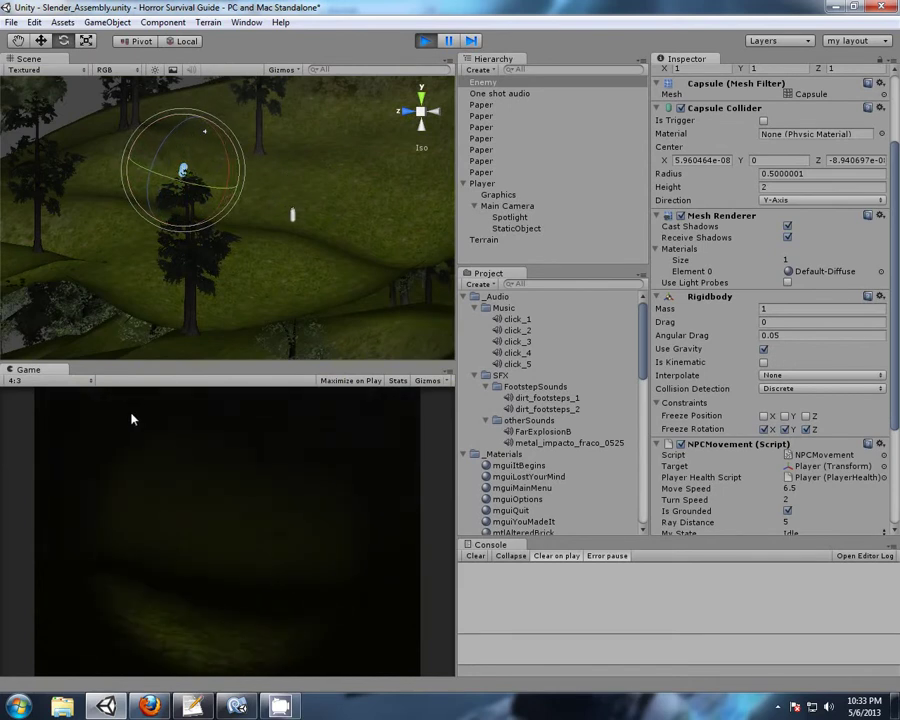
Resume the game, move the Player, and watch both characters from a raised angle in the Scene view.
{"action": "key", "text": "w"}
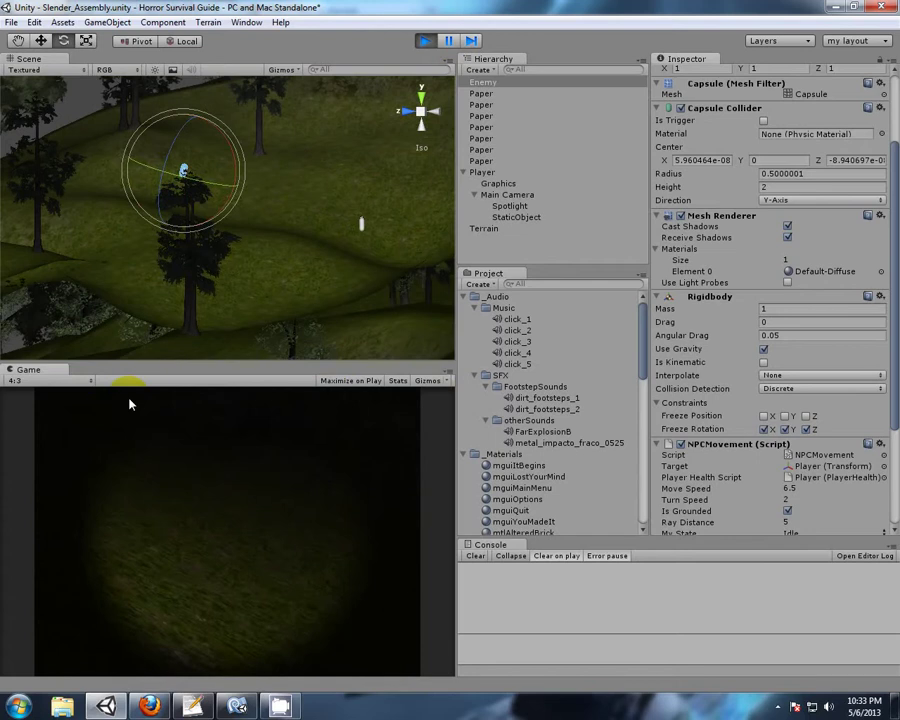
{"action": "left_click_drag", "start_coordinate": [155, 355], "coordinate": [232, 330], "text": "alt"}
{"action": "left_click_drag", "start_coordinate": [175, 298], "coordinate": [147, 283], "text": "alt"}
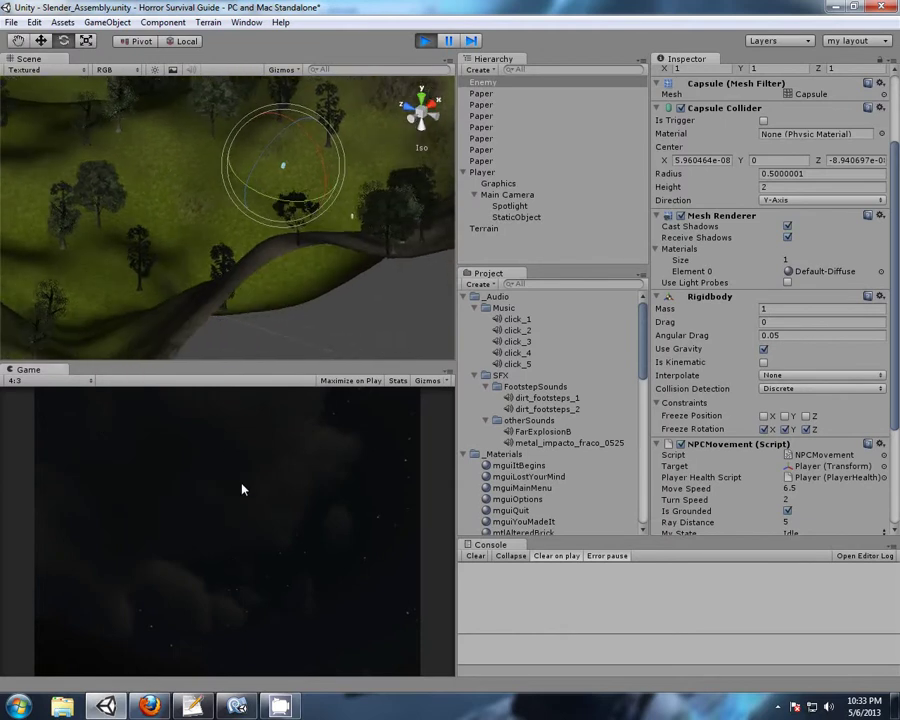
Walk the Player across the terrain to the group of papers.
{"action": "left_click", "coordinate": [455, 598]}
{"action": "key", "text": "w"}
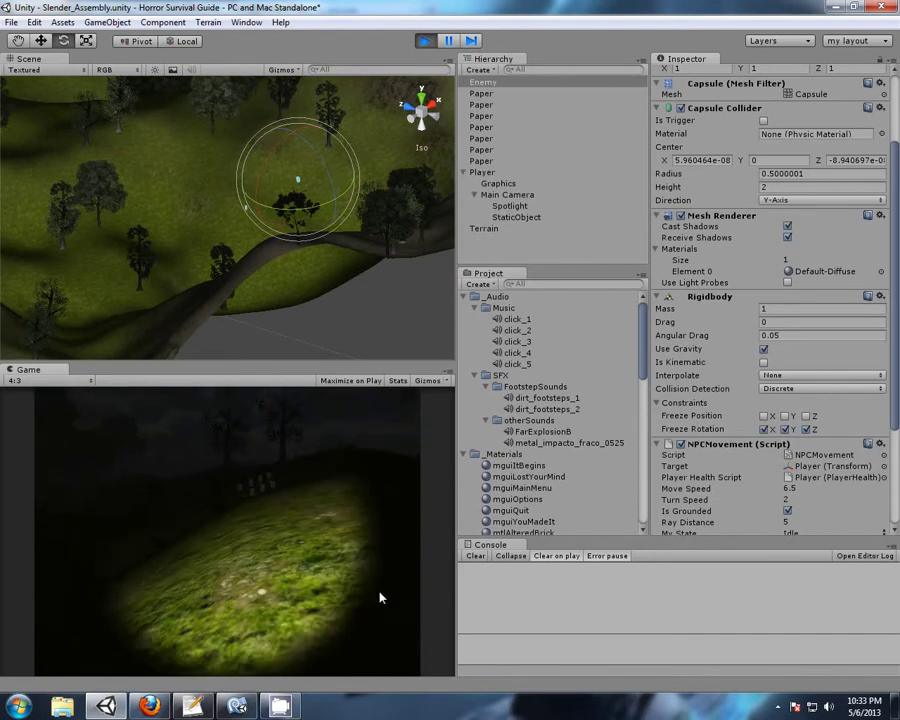
{"action": "key", "text": "w"}
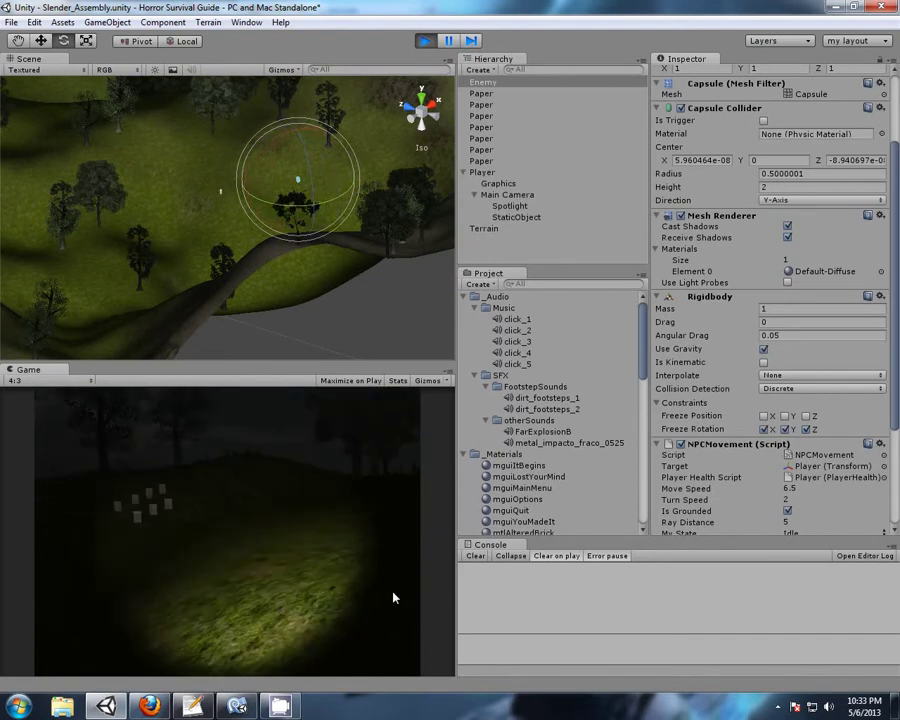
{"action": "key", "text": "w"}
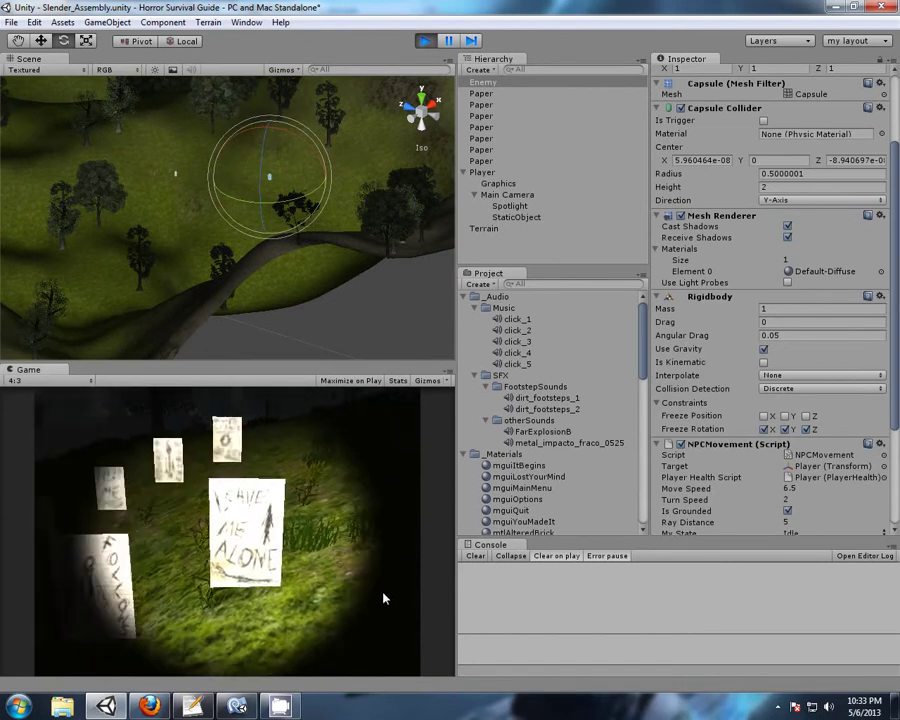
Collect the first two papers of the group, starting with the "Leave me alone" page, to test the Enemy's speed increase.
{"action": "key", "text": "a"}
{"action": "left_click", "coordinate": [387, 599]}
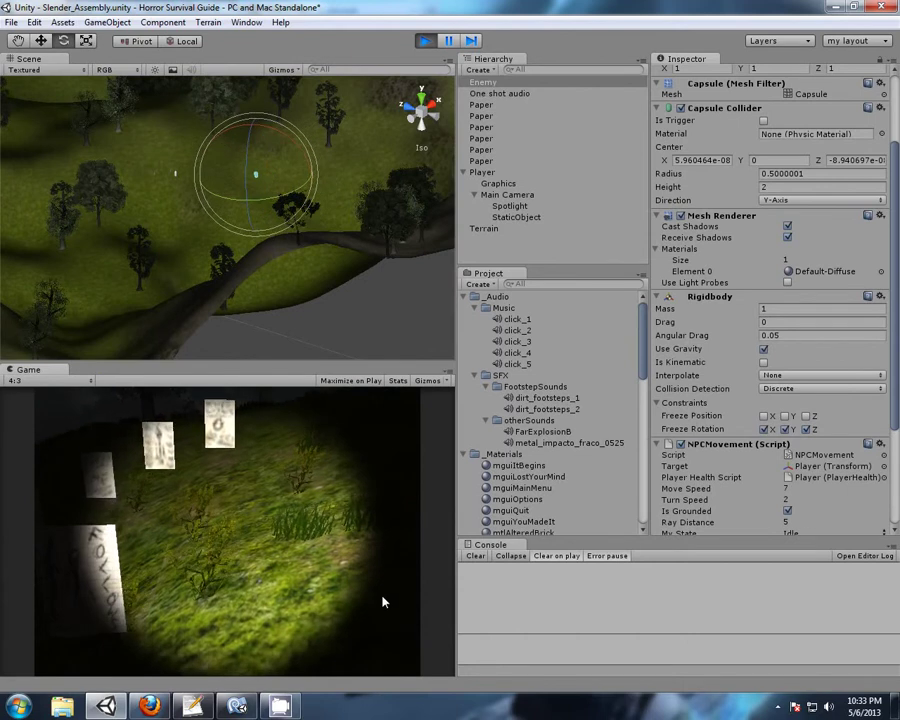
{"action": "key", "text": "a"}
{"action": "key", "text": "d"}
{"action": "left_click", "coordinate": [364, 603]}
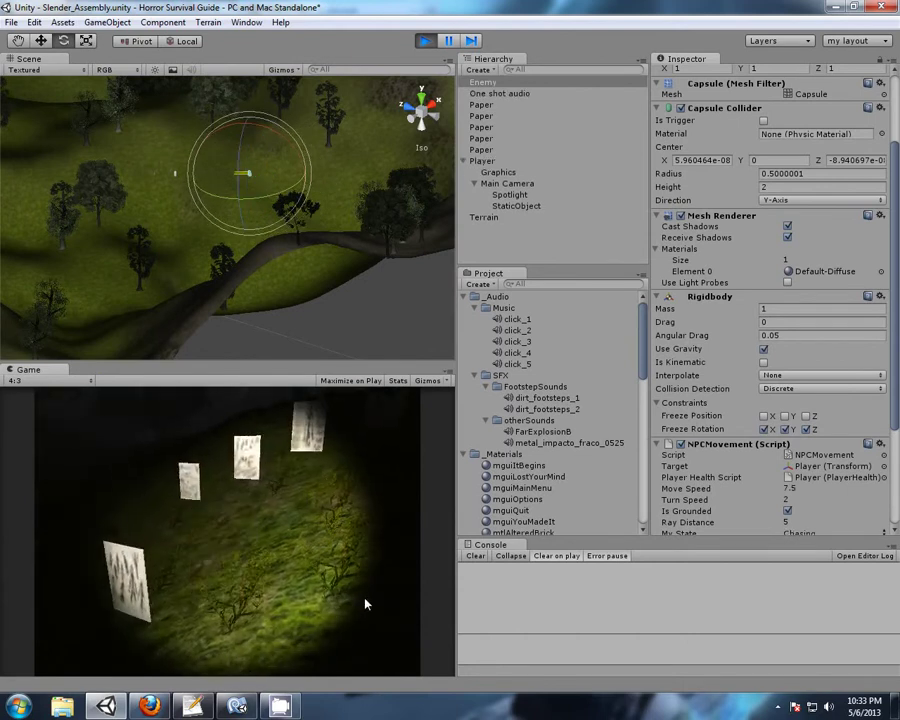
{"action": "key", "text": "a"}
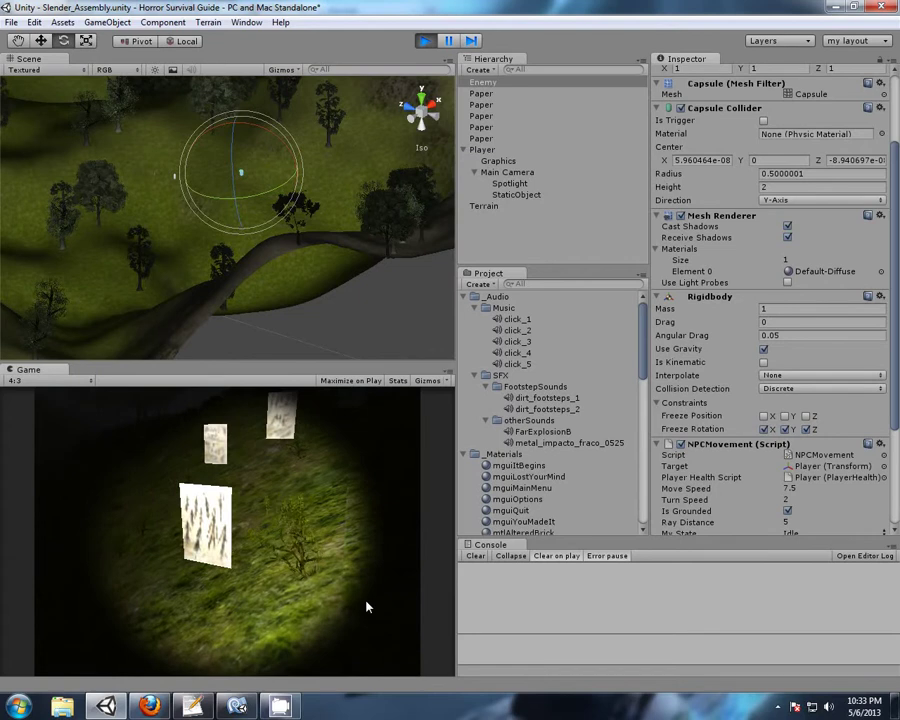
Collect two more papers while moving the Player through the group.
{"action": "key", "text": "w"}
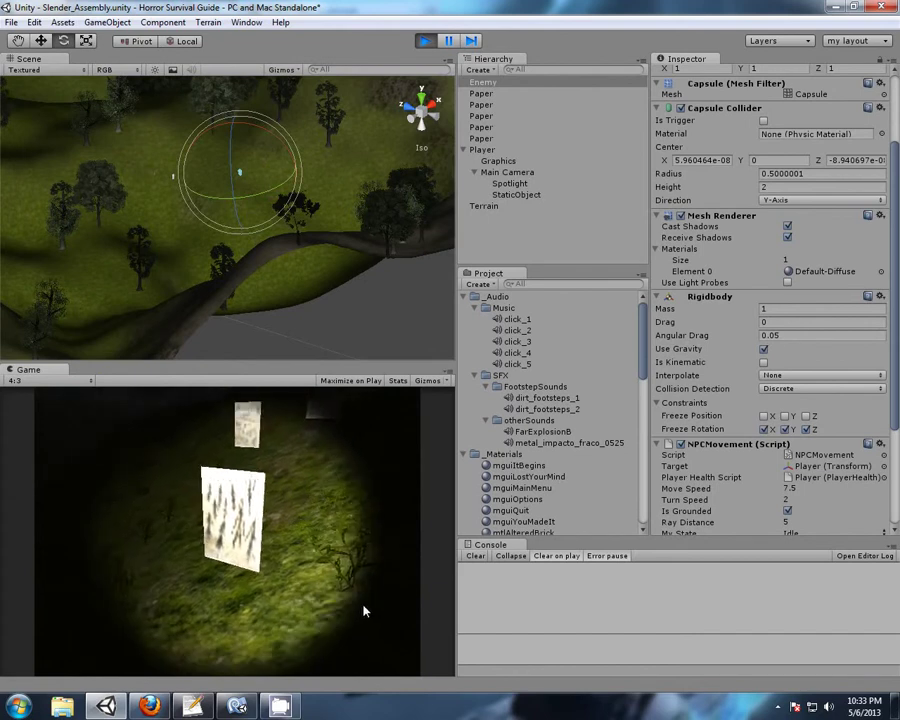
{"action": "key", "text": "e"}
{"action": "key", "text": "w"}
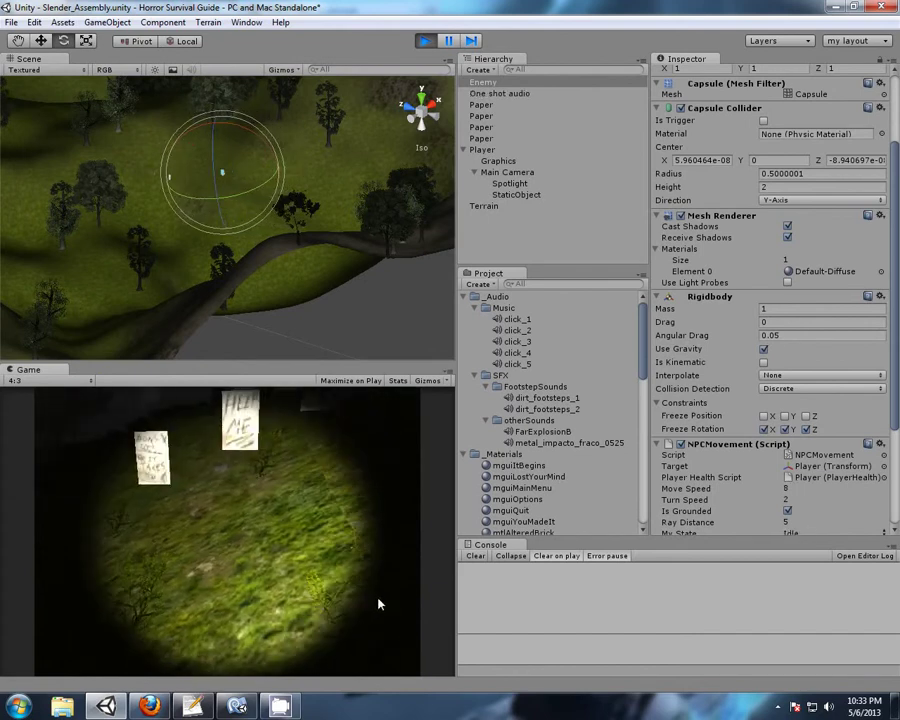
{"action": "key", "text": "w"}
{"action": "key", "text": "e"}
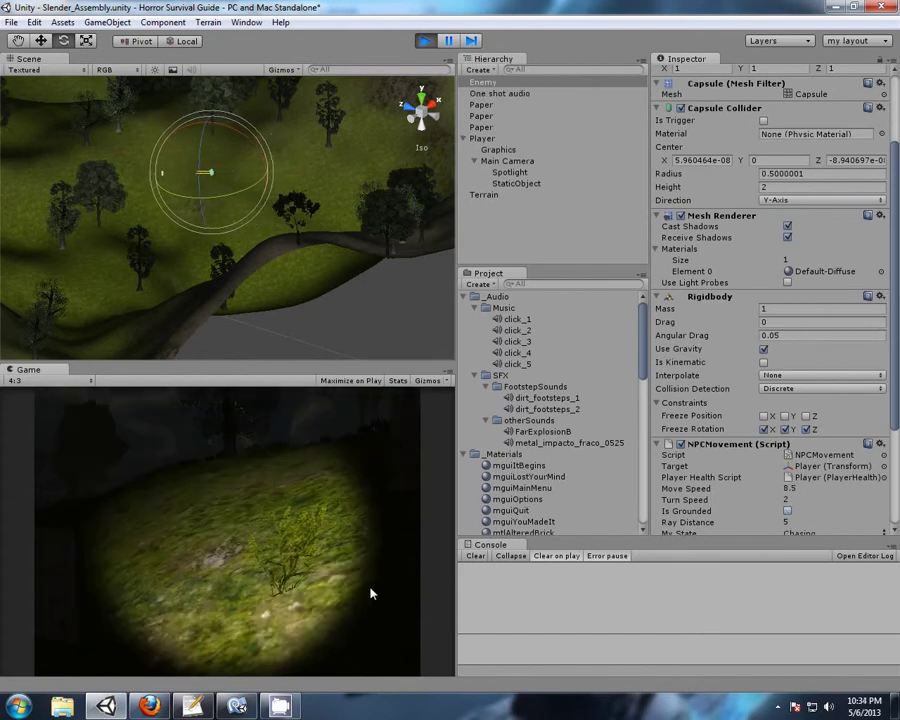
Collect the three remaining papers while turning the Player to check on the approaching Enemy.
{"action": "key", "text": "e"}
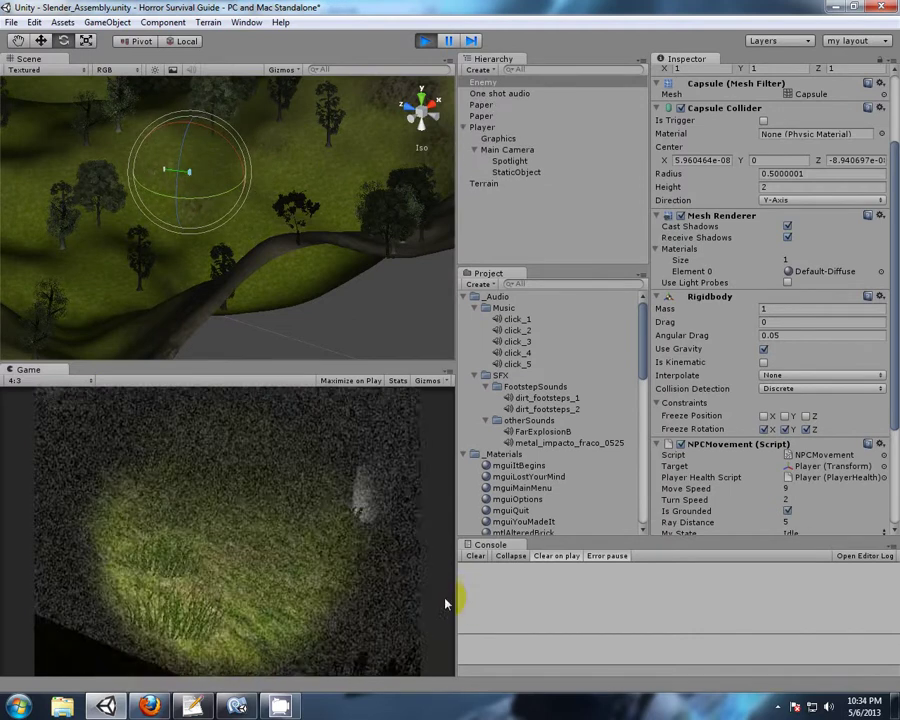
{"action": "key", "text": "e"}
{"action": "key", "text": "w"}
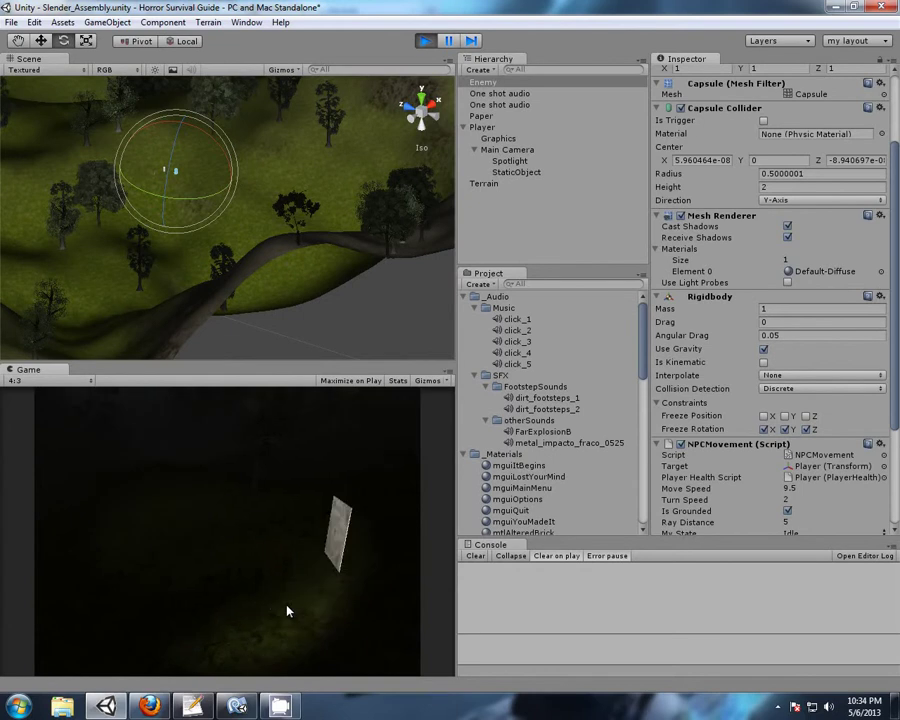
{"action": "key", "text": "w"}
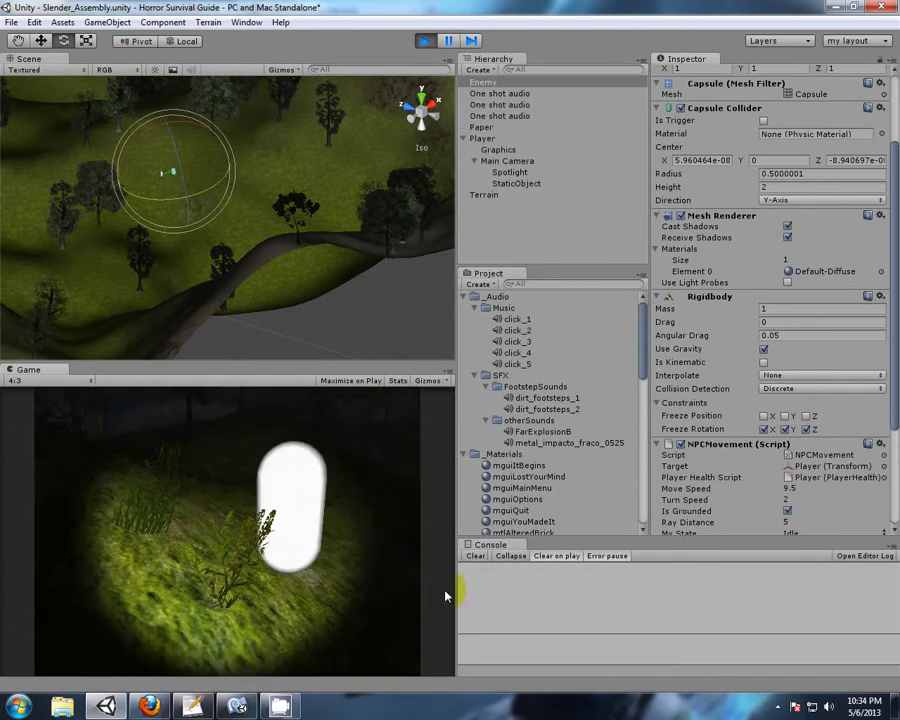
{"action": "key", "text": "w"}
{"action": "key", "text": "e"}
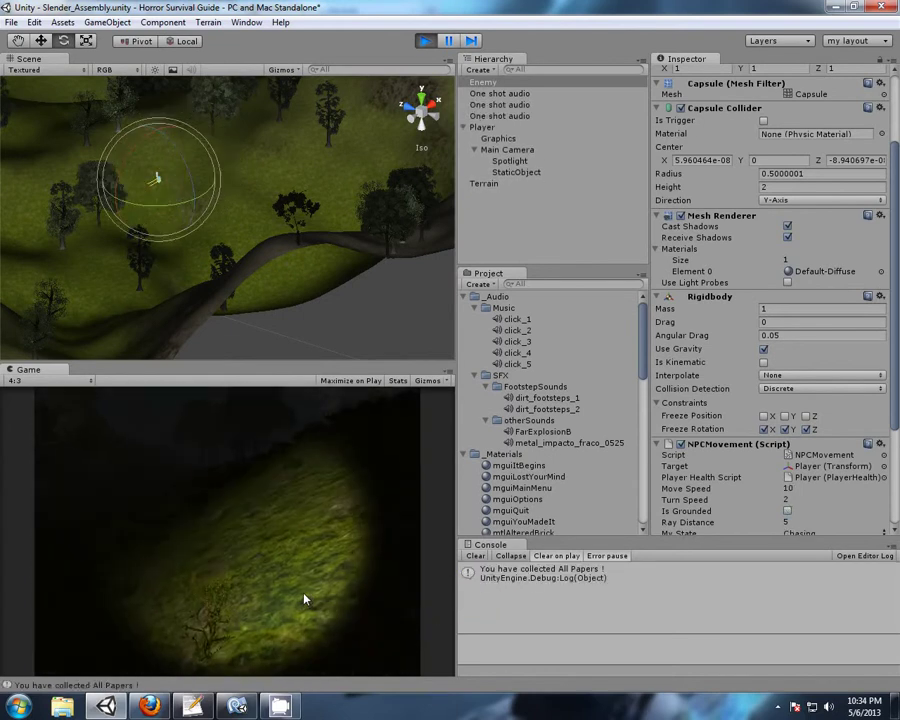
Stop the game and review the Enemy's component settings and its starting place on the terrain.
{"action": "left_click", "coordinate": [424, 41]}
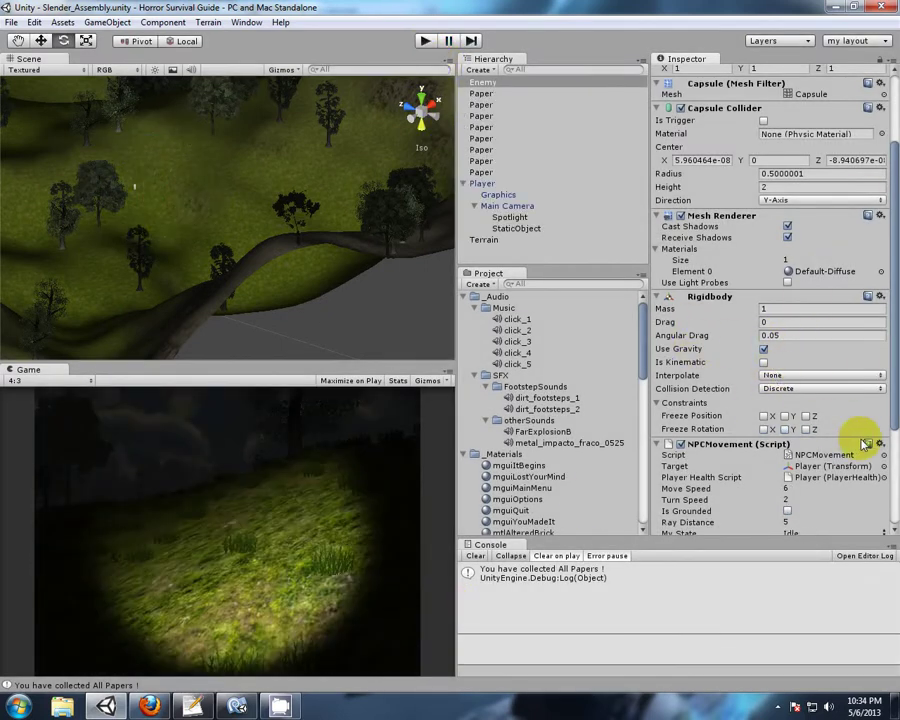
{"action": "left_click_drag", "start_coordinate": [896, 408], "coordinate": [850, 345]}
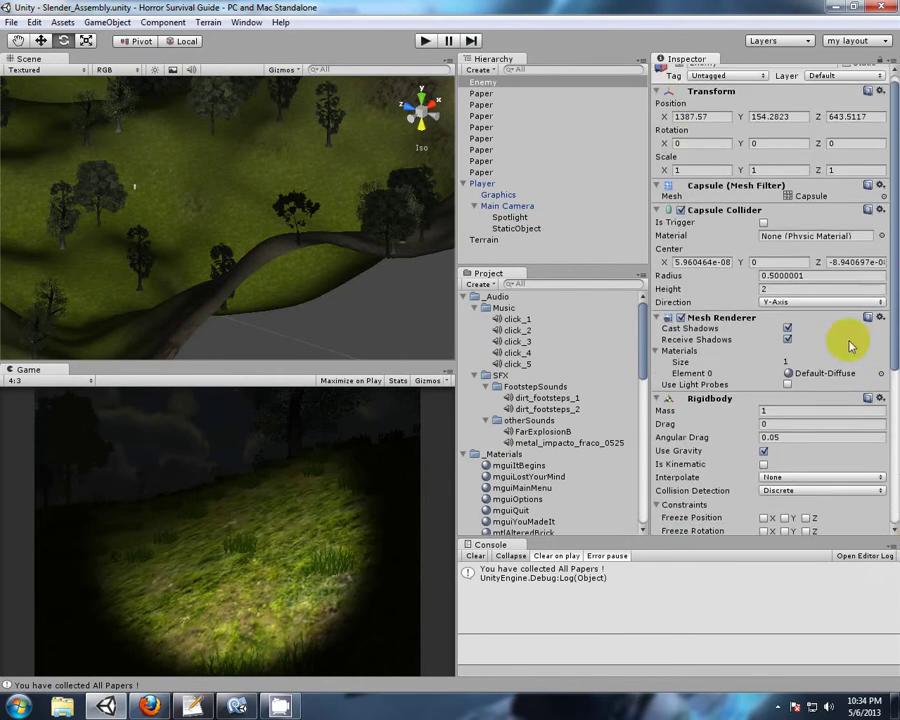
{"action": "left_click_drag", "start_coordinate": [135, 193], "coordinate": [212, 262], "text": "alt"}
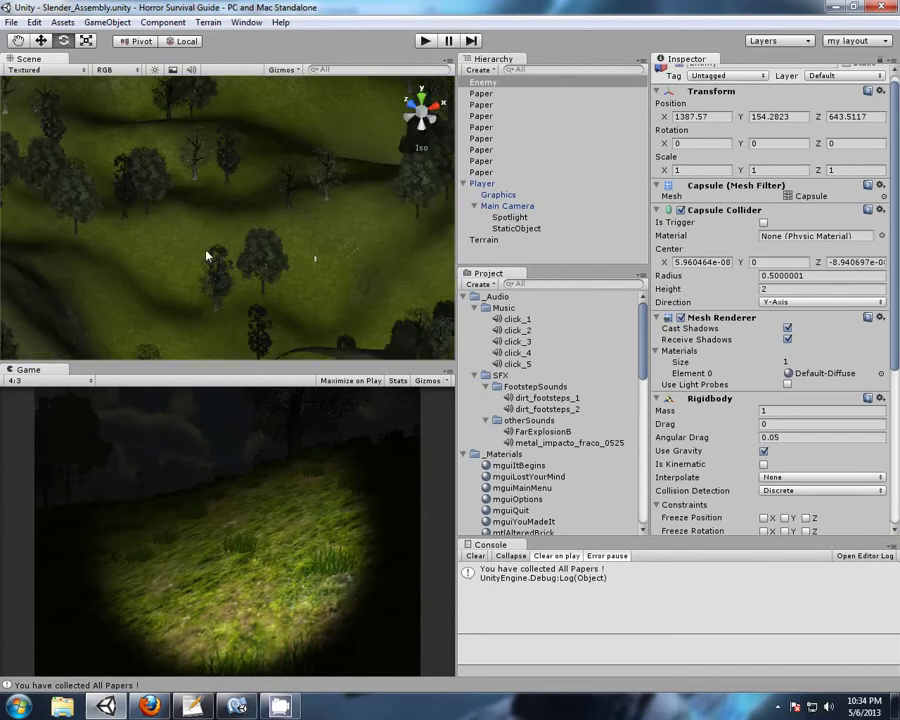
Review the StaticObject's renderer and mtlStatic material settings, and the Enemy's Rigidbody and NPCMovement script settings.
{"action": "left_click_drag", "start_coordinate": [327, 286], "coordinate": [412, 272], "text": "alt"}
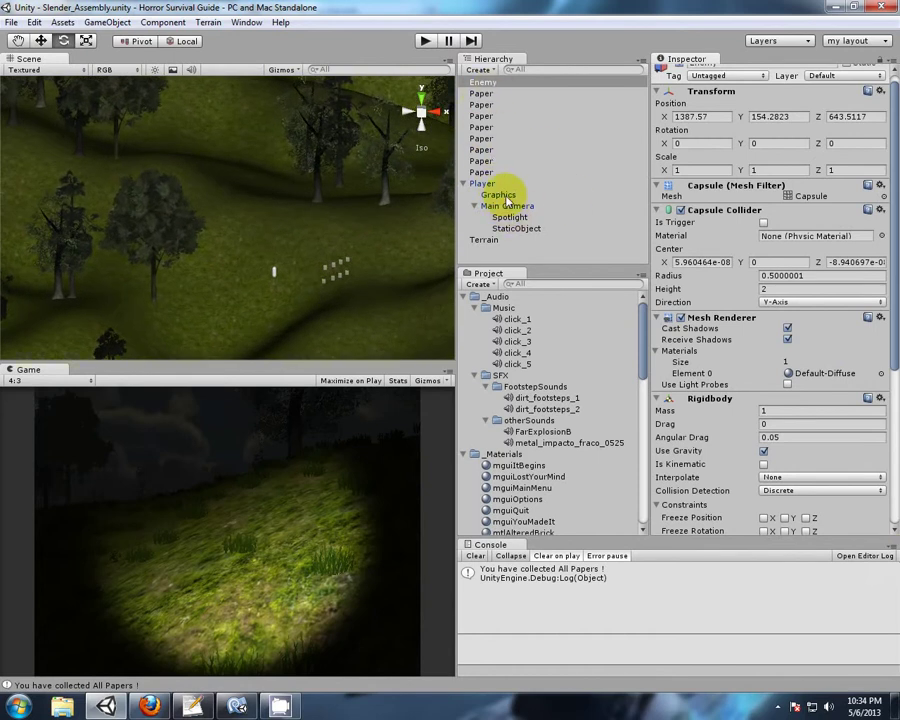
{"action": "left_click", "coordinate": [515, 229]}
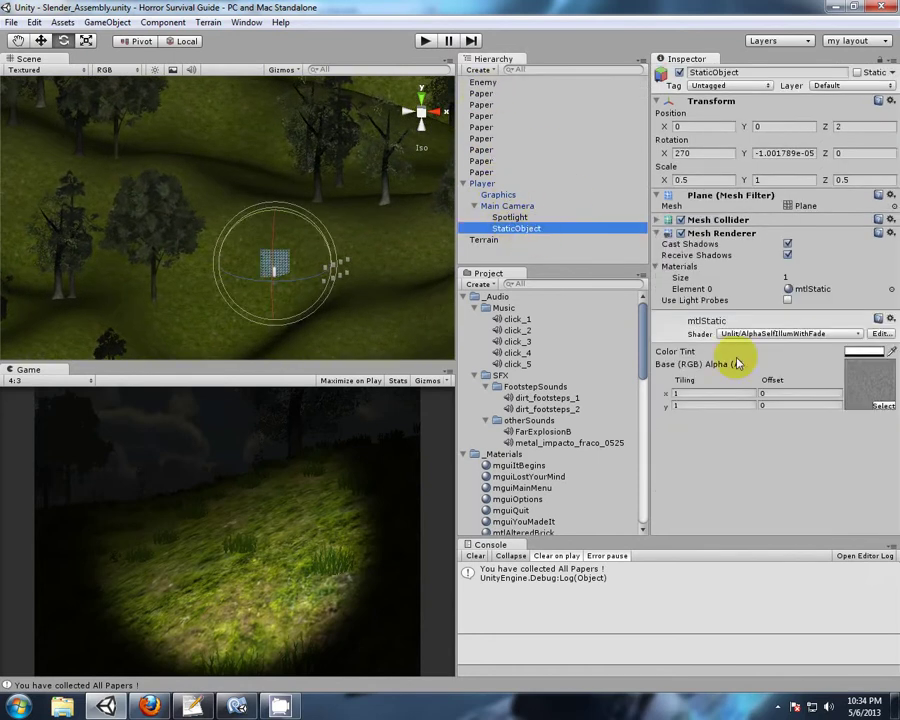
{"action": "left_click_drag", "start_coordinate": [645, 350], "coordinate": [627, 311]}
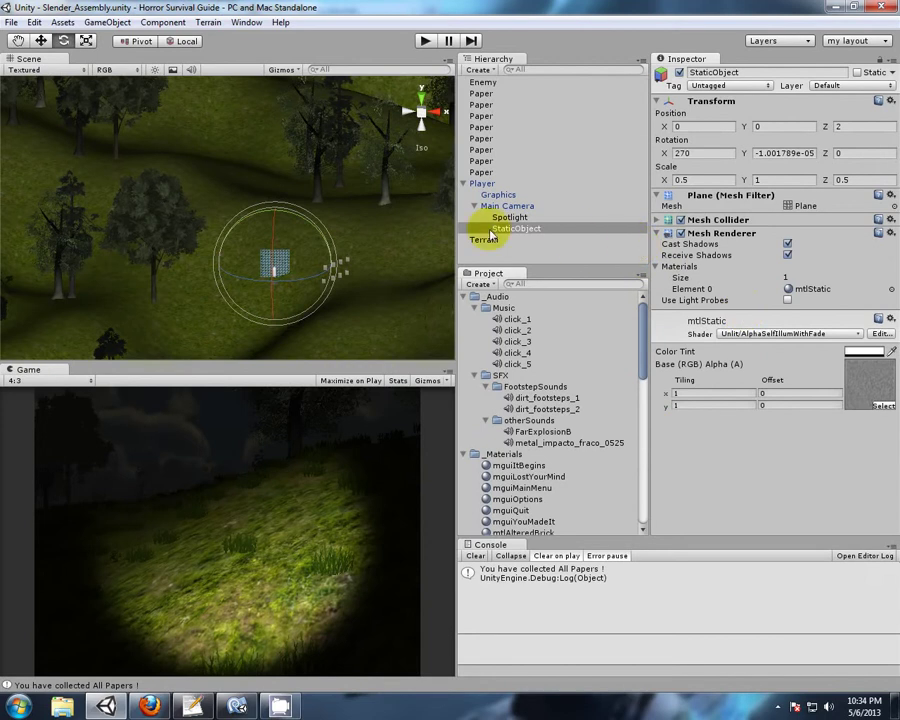
{"action": "left_click", "coordinate": [483, 83]}
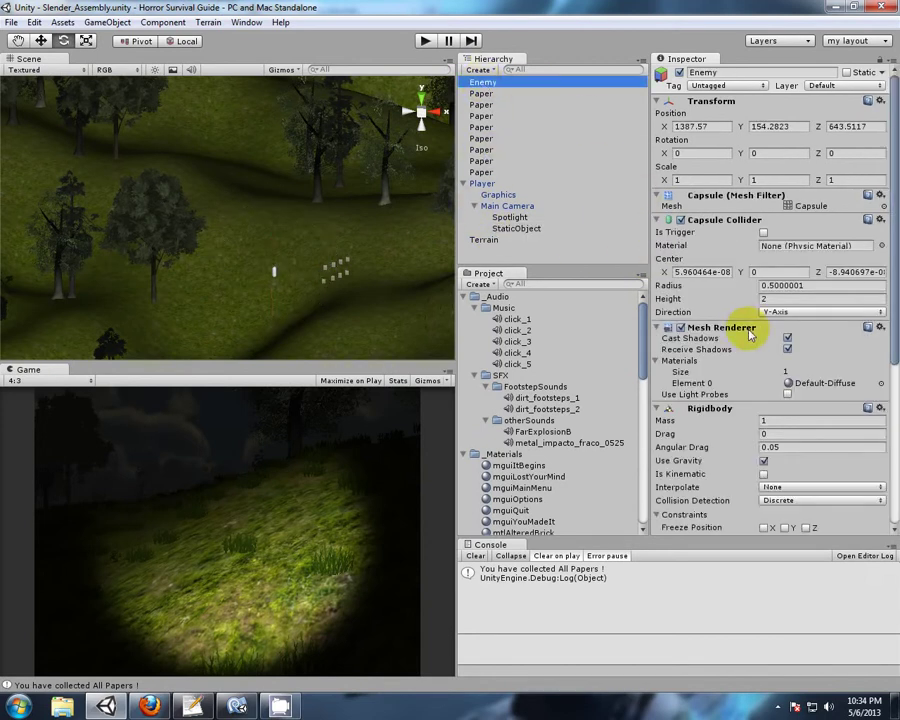
{"action": "scroll", "coordinate": [880, 315], "scroll_direction": "down", "scroll_amount": 6}
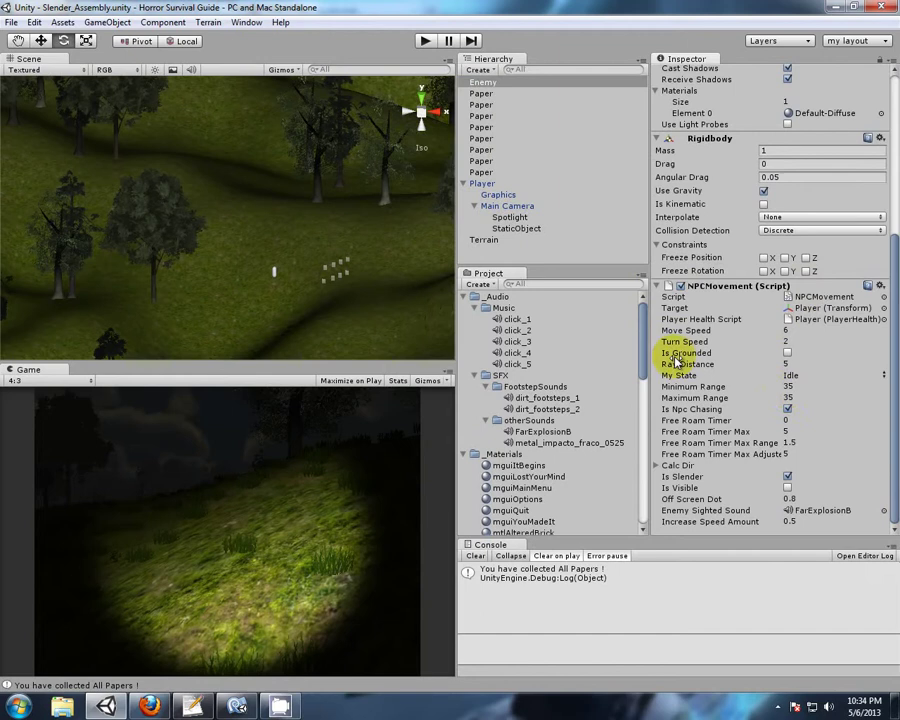
Review the Player's components, including the Collect Papers and Player Health script settings.
{"action": "left_click", "coordinate": [483, 184]}
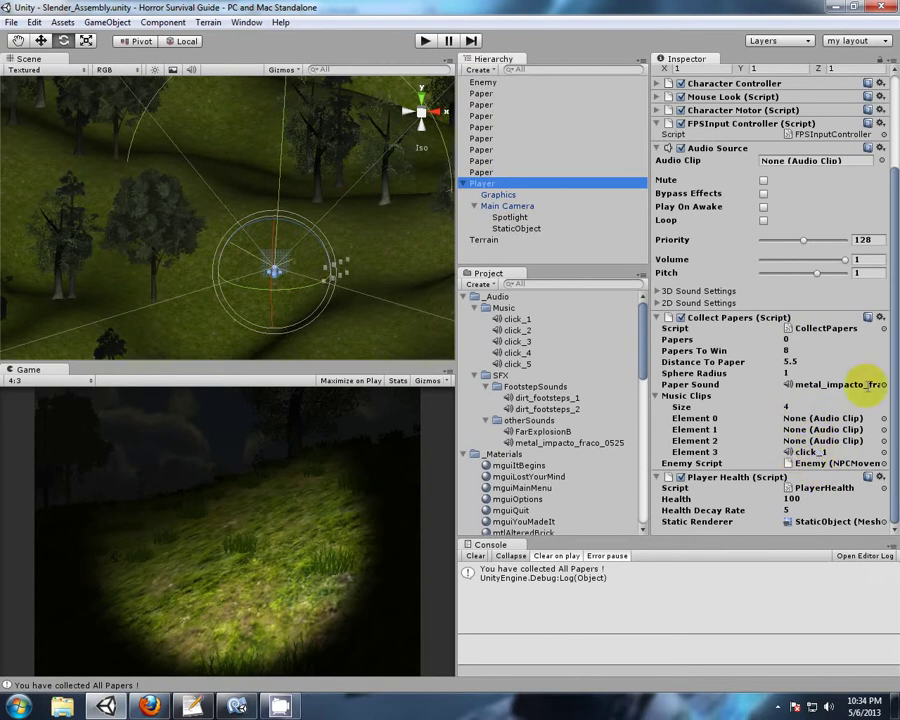
{"action": "left_click_drag", "start_coordinate": [897, 350], "coordinate": [898, 404]}
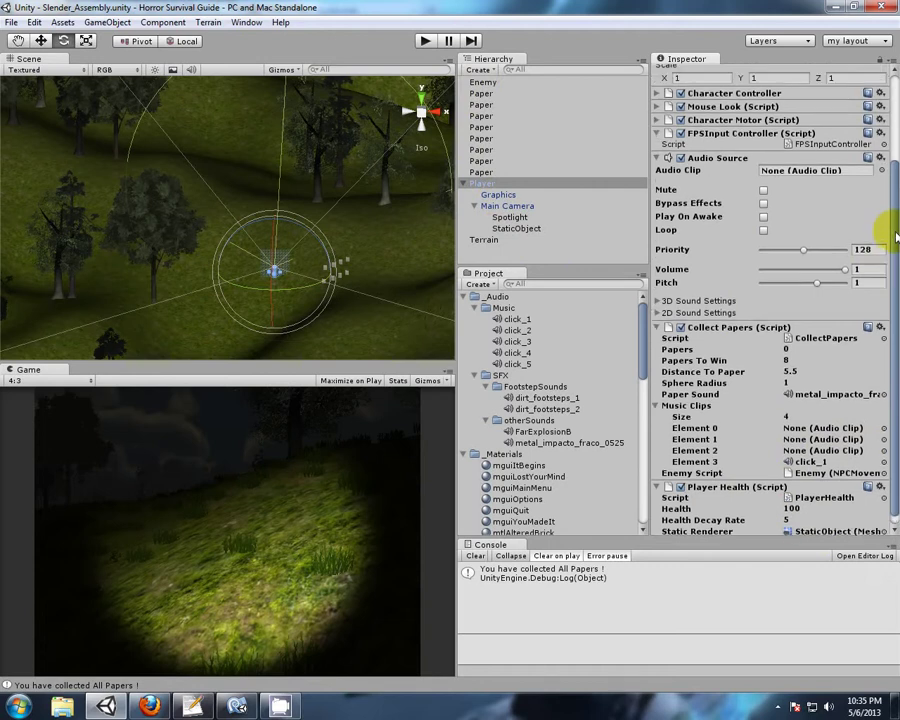
{"action": "left_click_drag", "start_coordinate": [896, 236], "coordinate": [897, 88]}
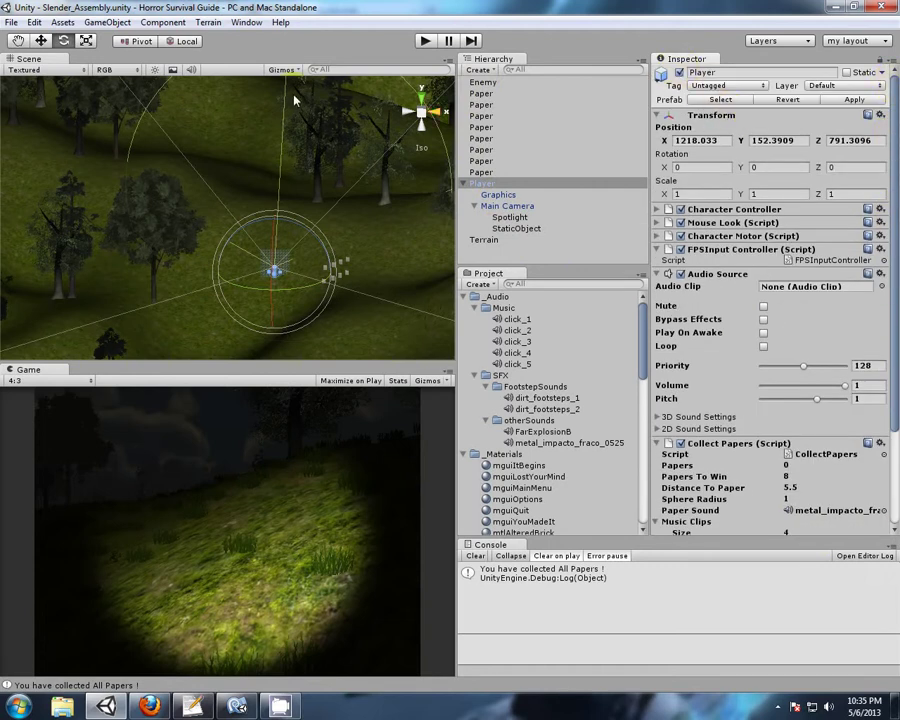
{"action": "left_click", "coordinate": [777, 707]}
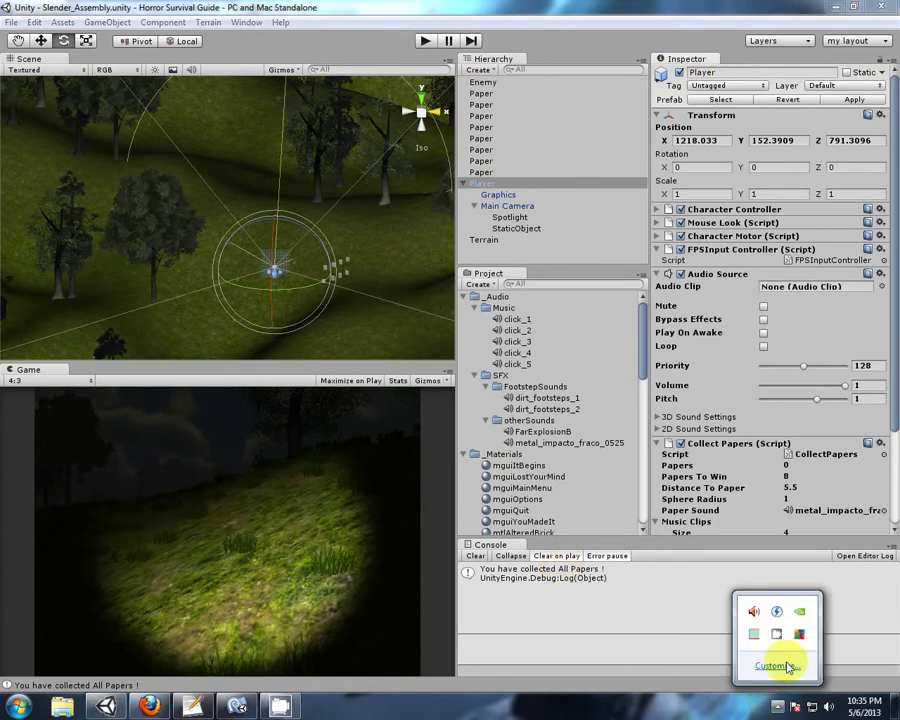